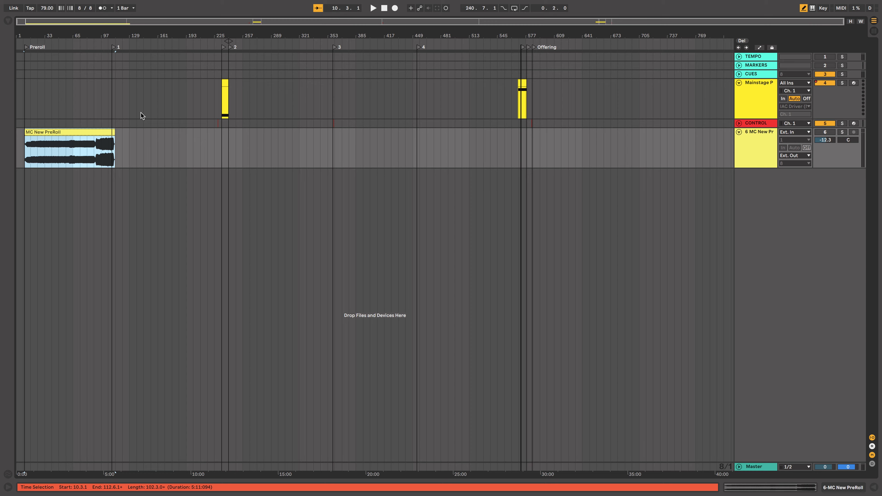
# Fold the Mainstage Pads and MC New PreRoll tracks in the arrangement
pyautogui.click(592, 226)
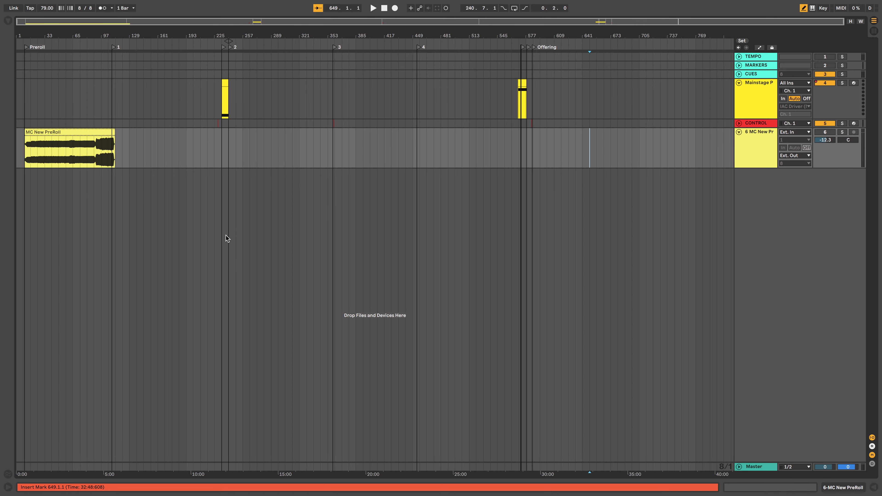
pyautogui.click(758, 58)
pyautogui.click(754, 66)
pyautogui.click(755, 74)
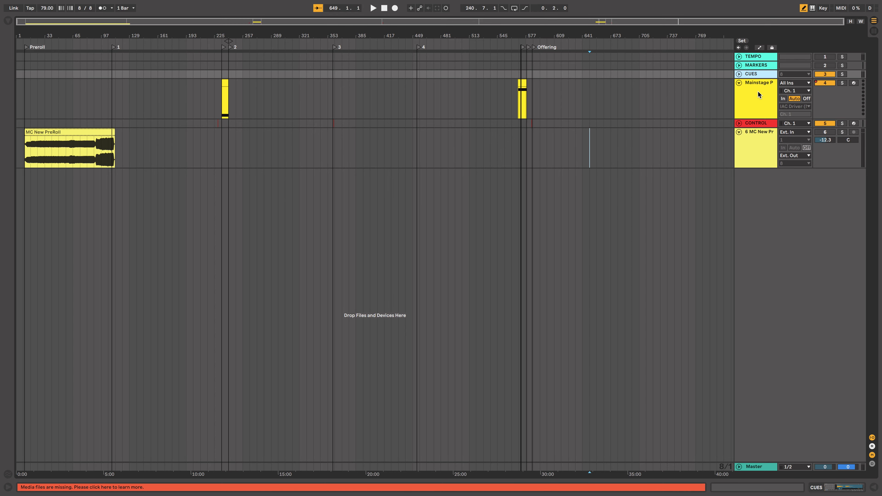
pyautogui.click(760, 95)
pyautogui.click(739, 85)
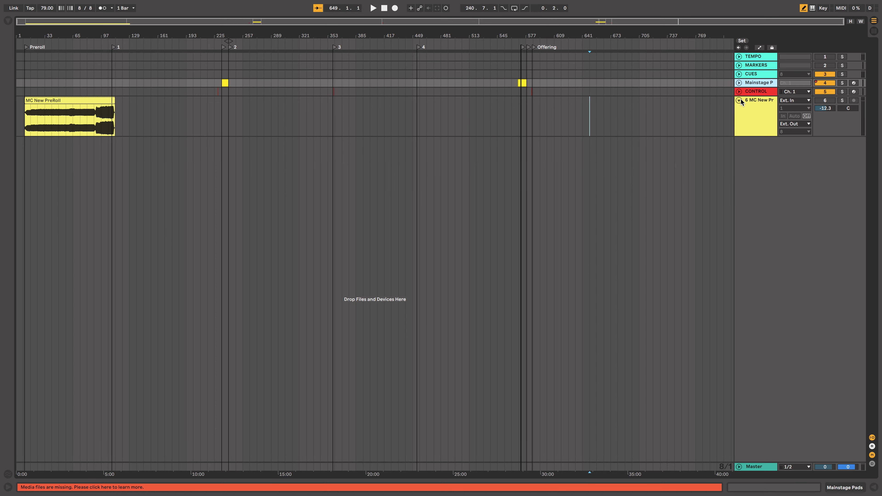
pyautogui.click(739, 101)
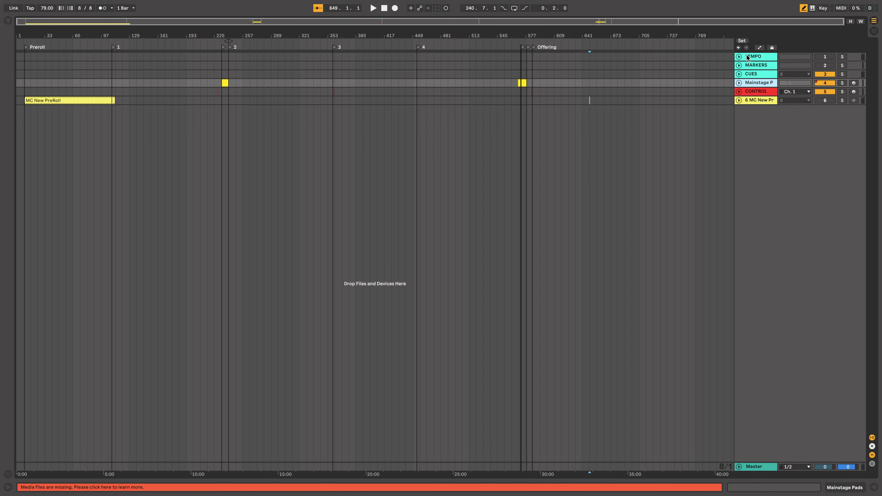
# Delete the TEMPO, MARKERS, CUES, Mainstage Pads and MC New PreRoll tracks, keeping only the CONTROL track
pyautogui.click(739, 57)
pyautogui.press('Delete')
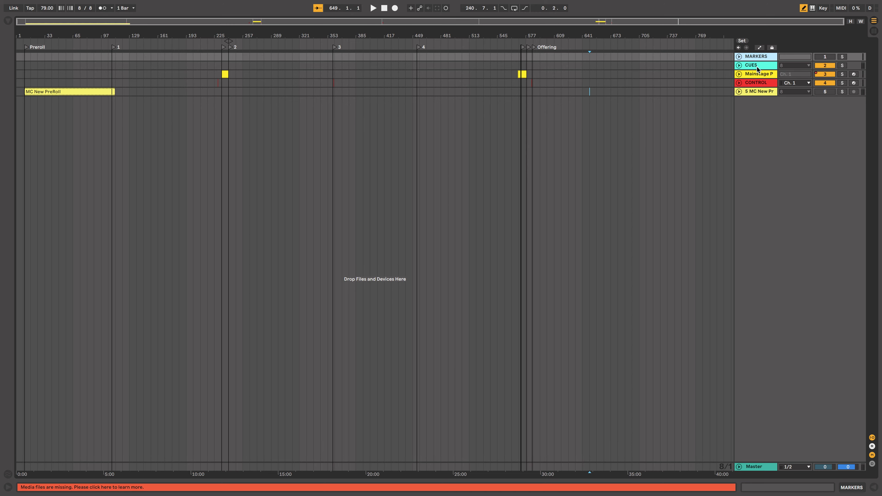
pyautogui.press('Delete')
pyautogui.press('Delete')
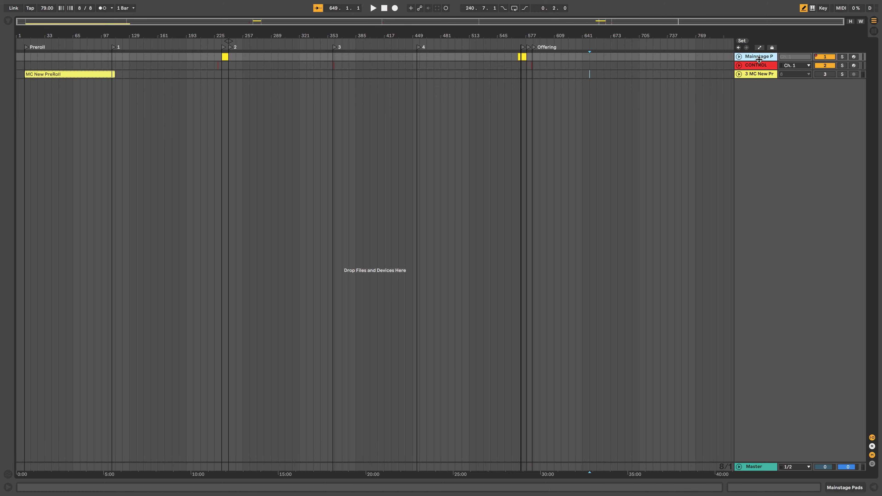
pyautogui.press('Delete')
pyautogui.click(762, 65)
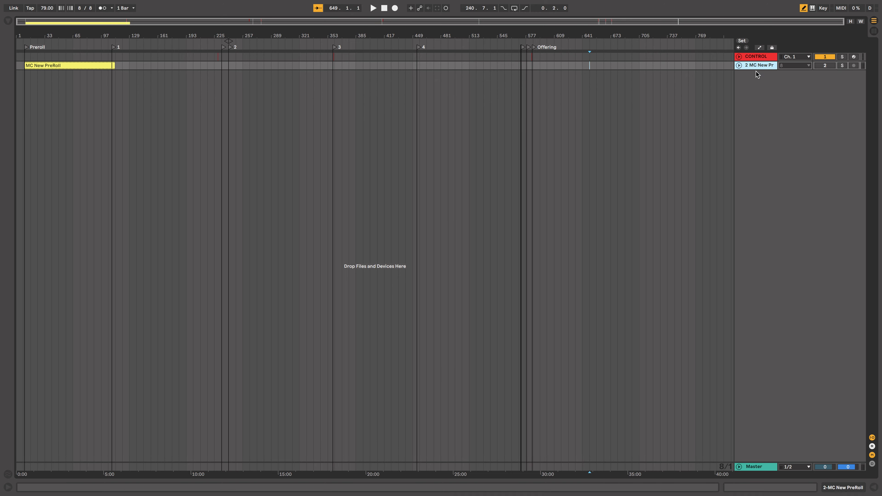
pyautogui.press('Delete')
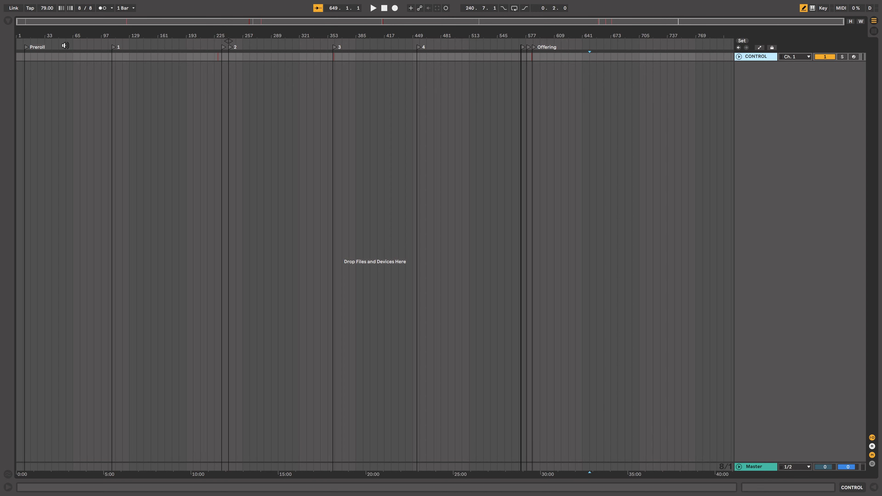
# Delete the arrangement locators, starting with Preroll and working through to the end of the timeline
pyautogui.click(27, 48)
pyautogui.press('Delete')
pyautogui.press('Delete')
pyautogui.press('Delete')
pyautogui.press('Delete')
pyautogui.press('Delete')
pyautogui.press('Delete')
pyautogui.press('Delete')
pyautogui.press('Delete')
pyautogui.press('Delete')
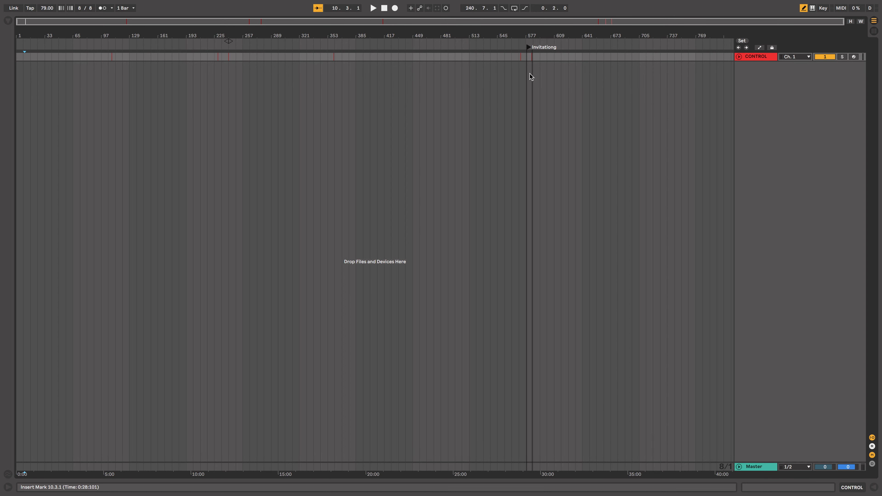
# Clear the remaining clips from the CONTROL track across bars 41 to 601 and check bars 513 to 609
pyautogui.moveTo(550, 57); pyautogui.dragTo(52, 56)
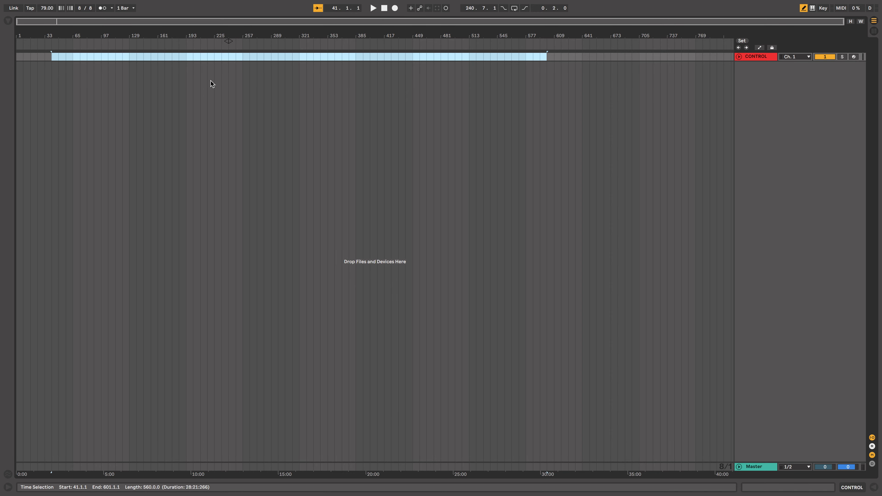
pyautogui.click(450, 162)
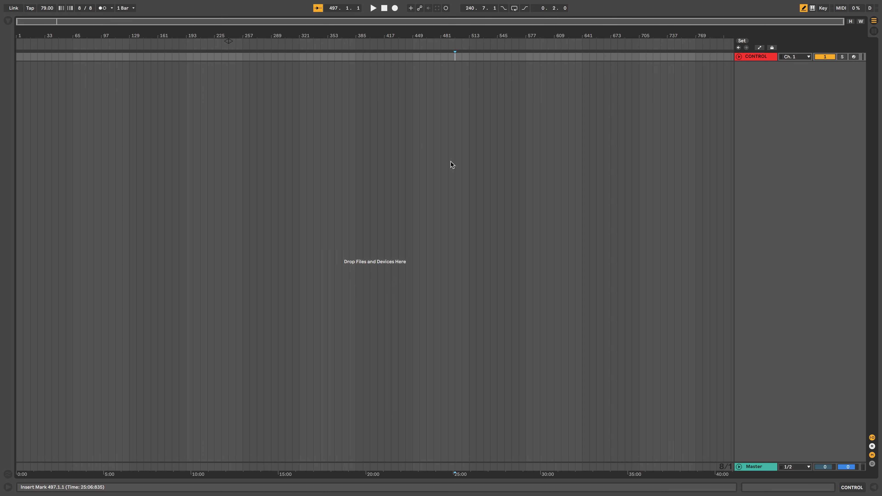
pyautogui.moveTo(557, 57); pyautogui.dragTo(469, 57)
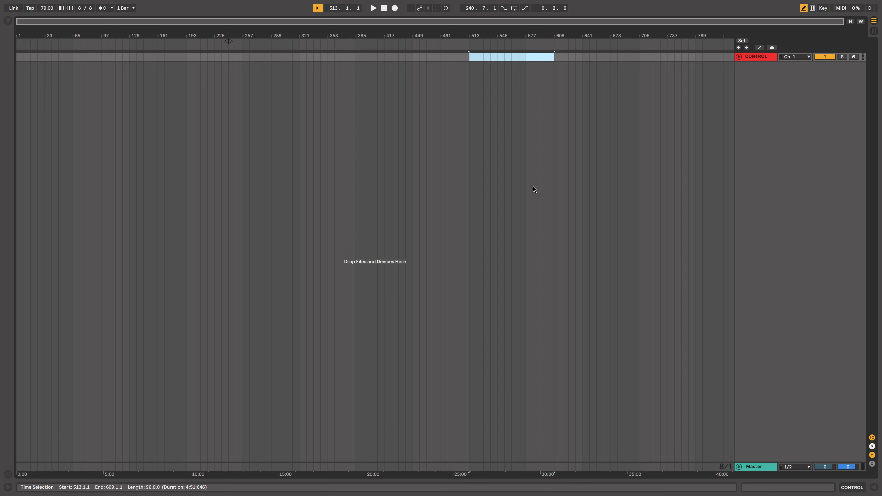
pyautogui.click(512, 169)
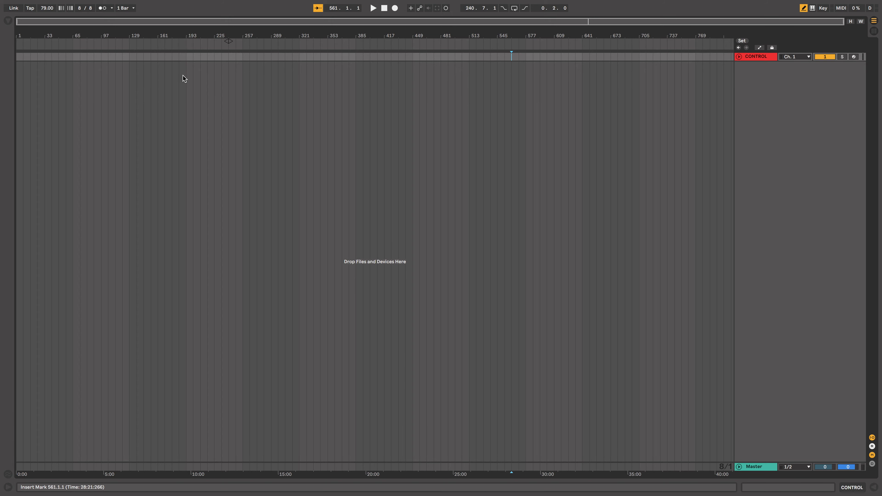
# Show the file browser and look at the folder picker for adding a place, without adding a folder
pyautogui.click(7, 21)
pyautogui.scroll(10, 94, 123)
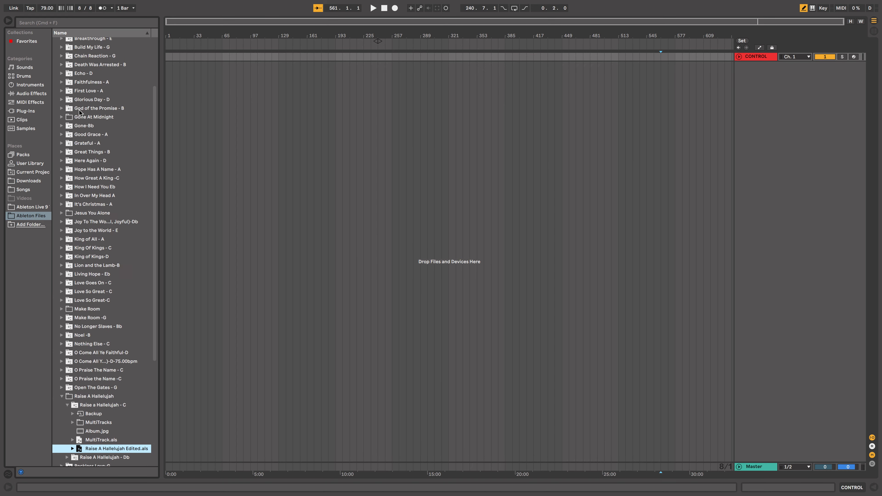
pyautogui.click(25, 225)
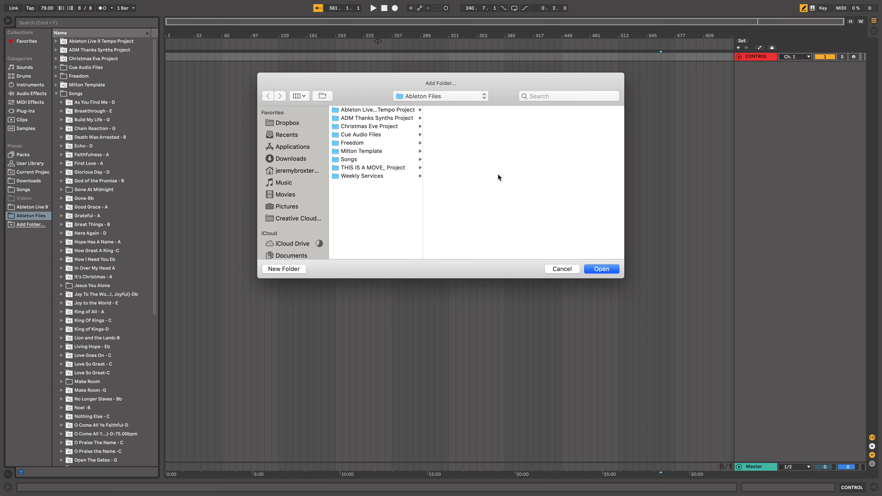
pyautogui.click(563, 269)
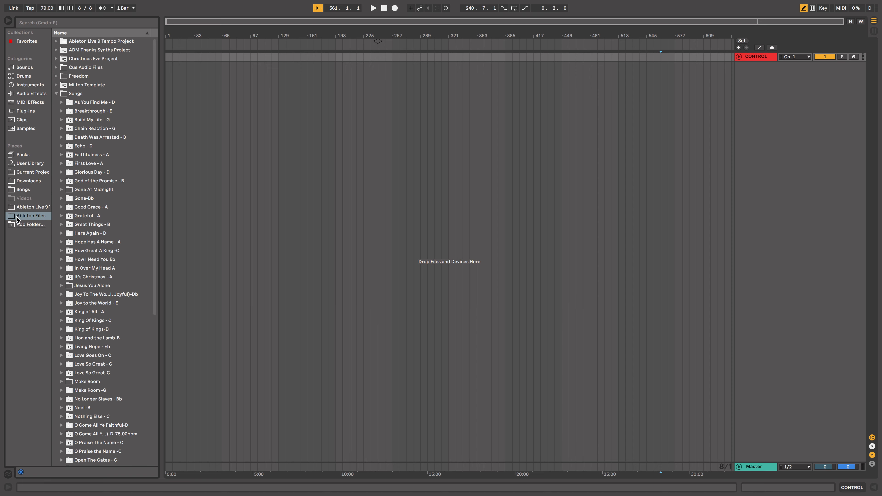
# Add the CUES track from Ableton Live 10 Tempo Project.als to the arrangement below the CONTROL track
pyautogui.click(56, 94)
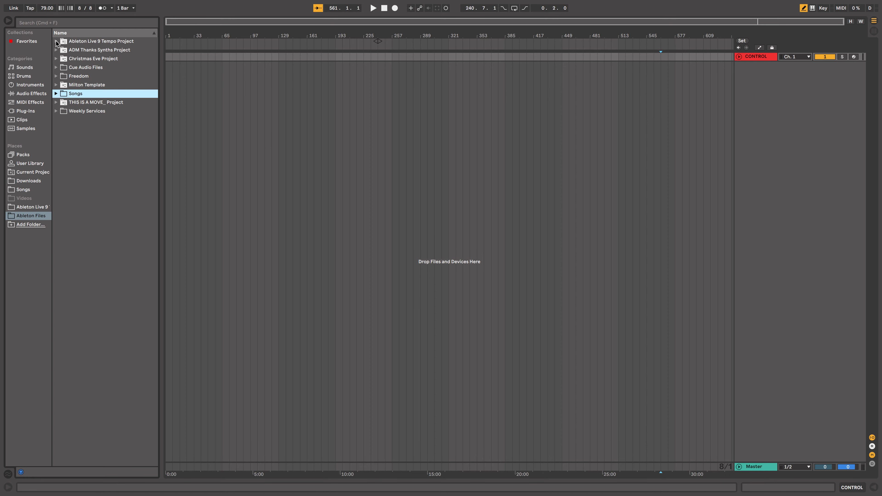
pyautogui.click(56, 42)
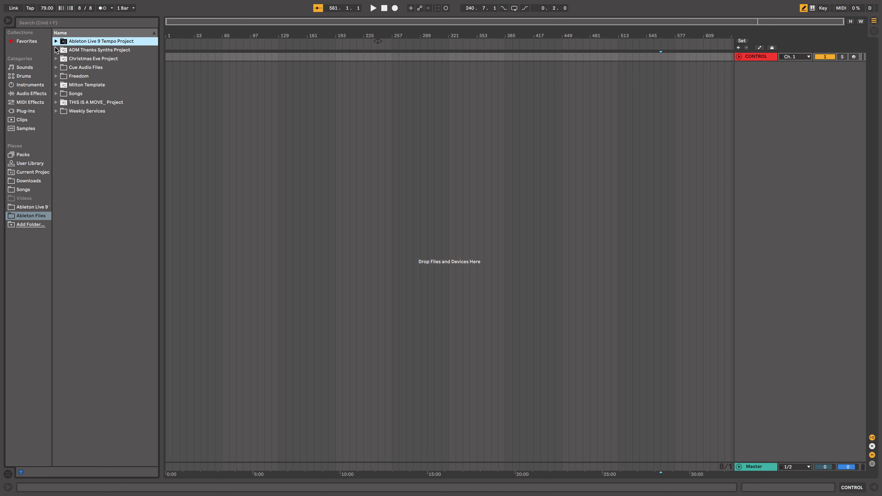
pyautogui.click(56, 42)
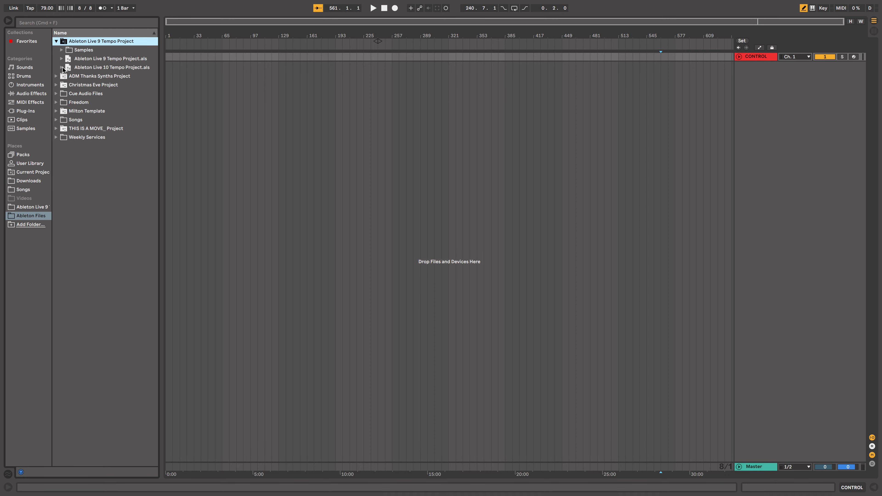
pyautogui.click(75, 69)
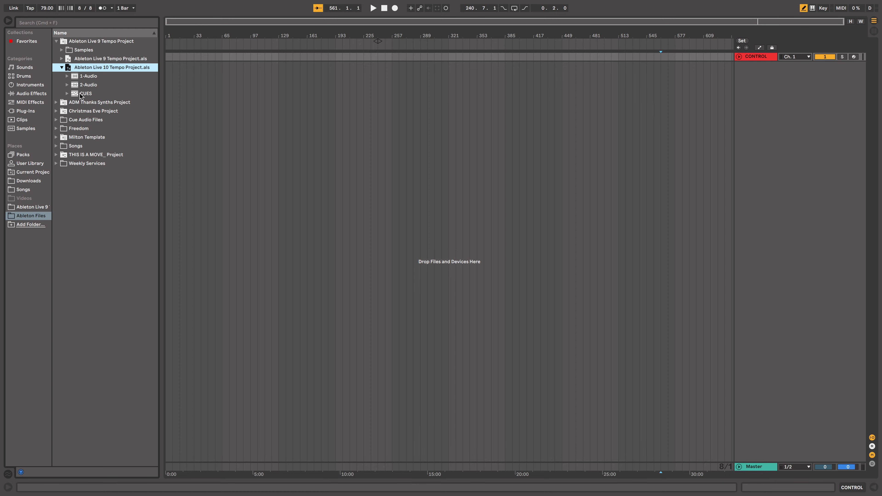
pyautogui.moveTo(77, 97); pyautogui.dragTo(206, 82)
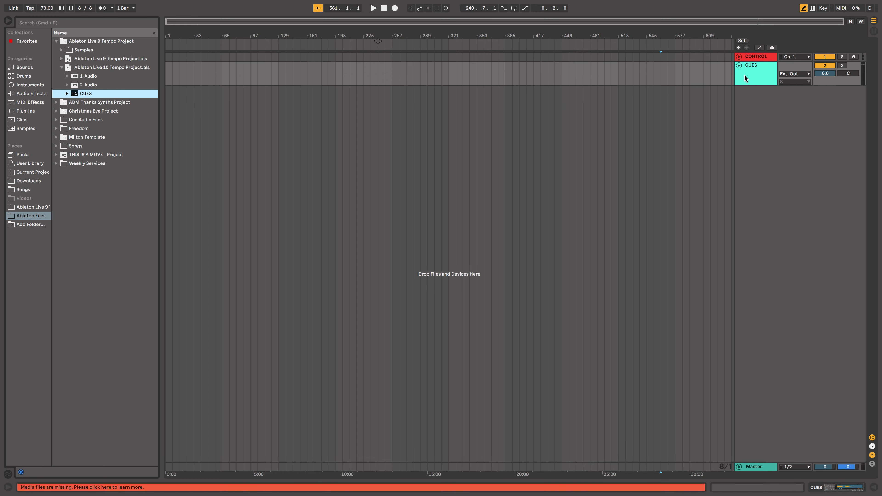
# Route the CUES track's external output to 1/2 and audition samples in its Vocal Cues rack
pyautogui.doubleClick(756, 71)
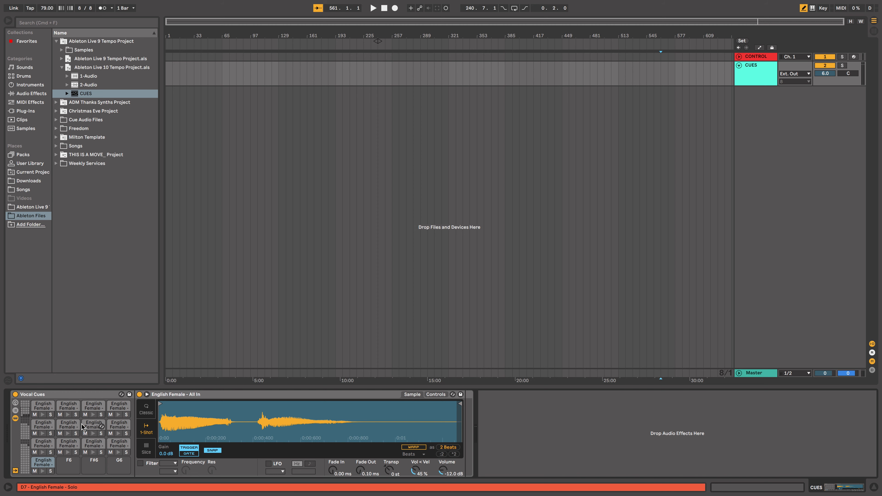
pyautogui.click(67, 415)
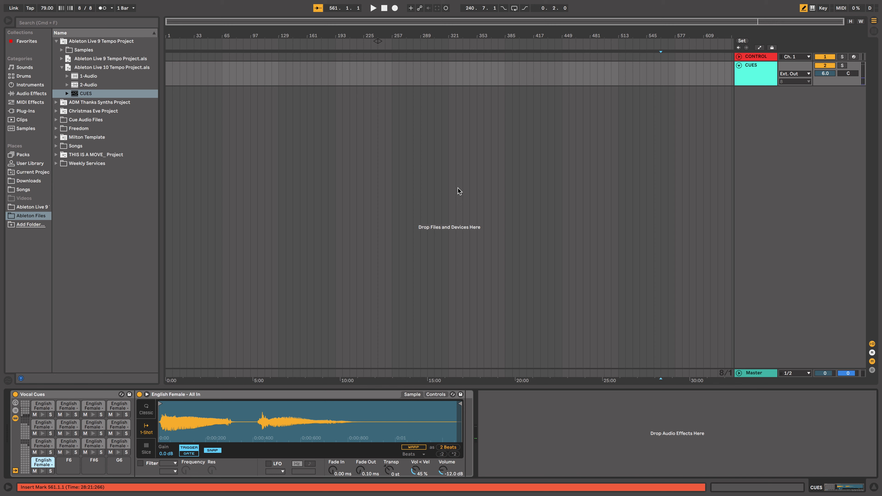
pyautogui.click(808, 82)
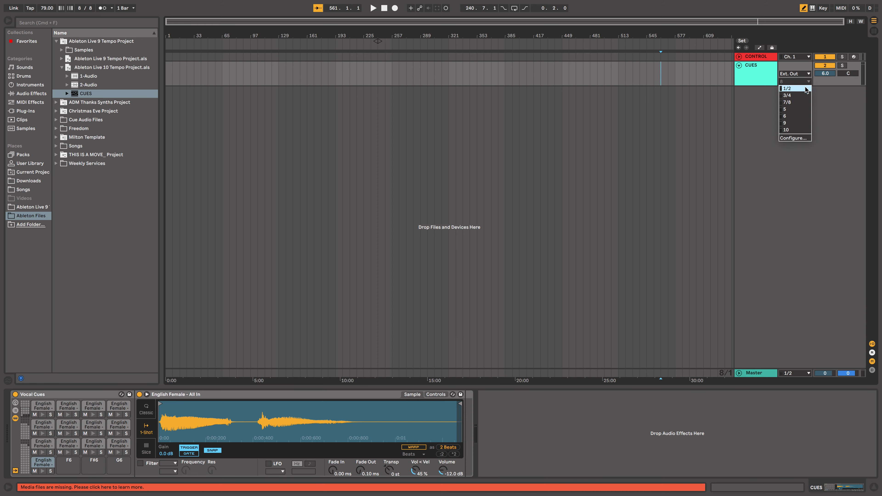
pyautogui.click(799, 89)
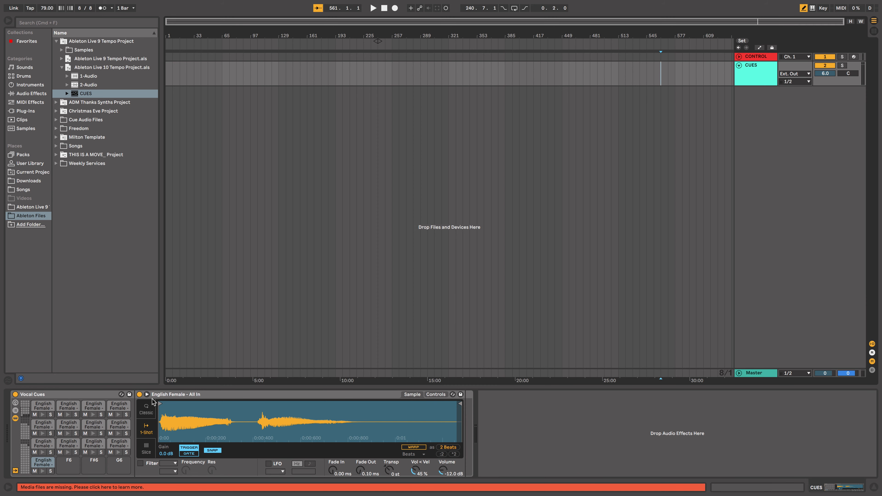
pyautogui.click(67, 415)
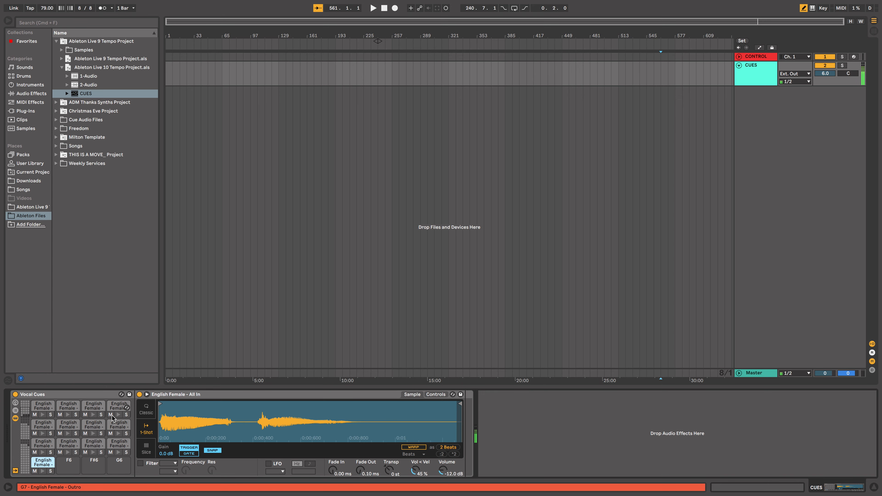
pyautogui.click(119, 416)
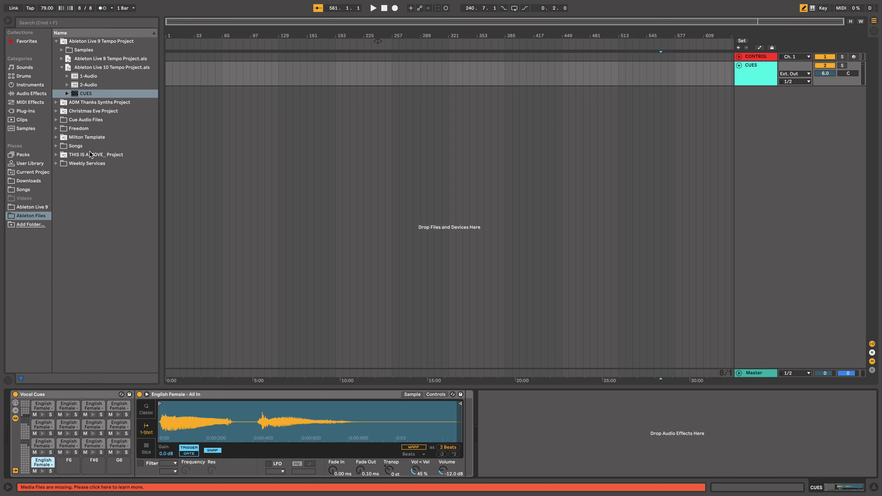
# Examine the tracks inside First Love Edited - A.als in the Songs folder and the contents of the Ableton Live 9 Tempo Project folder
pyautogui.click(56, 146)
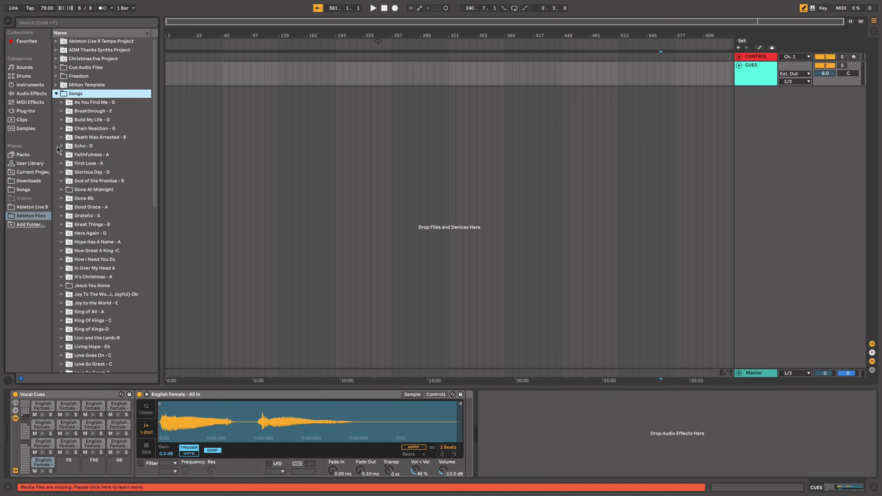
pyautogui.click(63, 163)
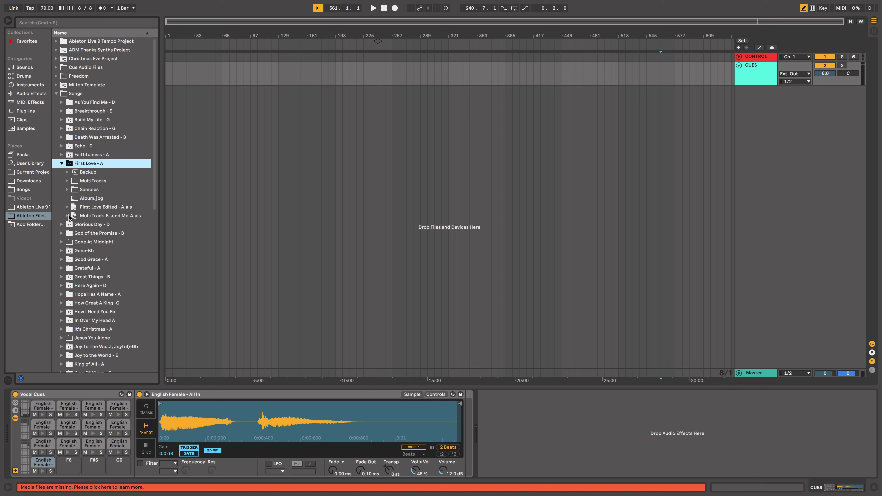
pyautogui.click(68, 207)
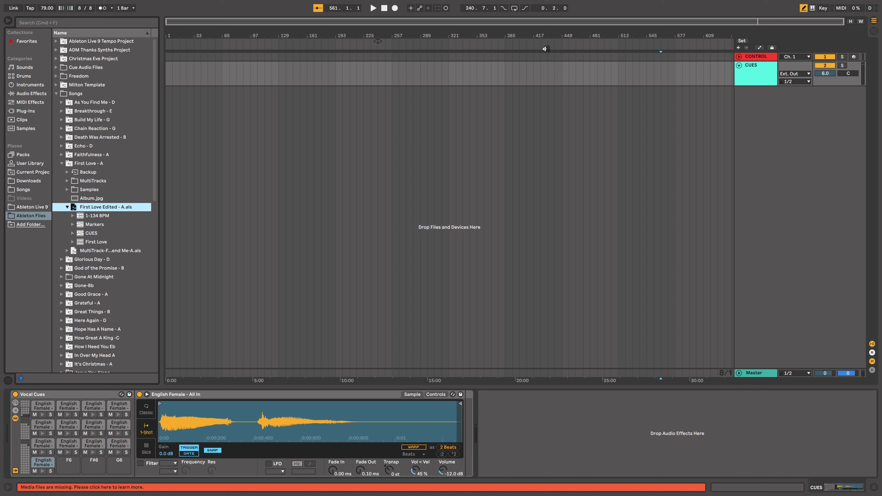
pyautogui.click(757, 74)
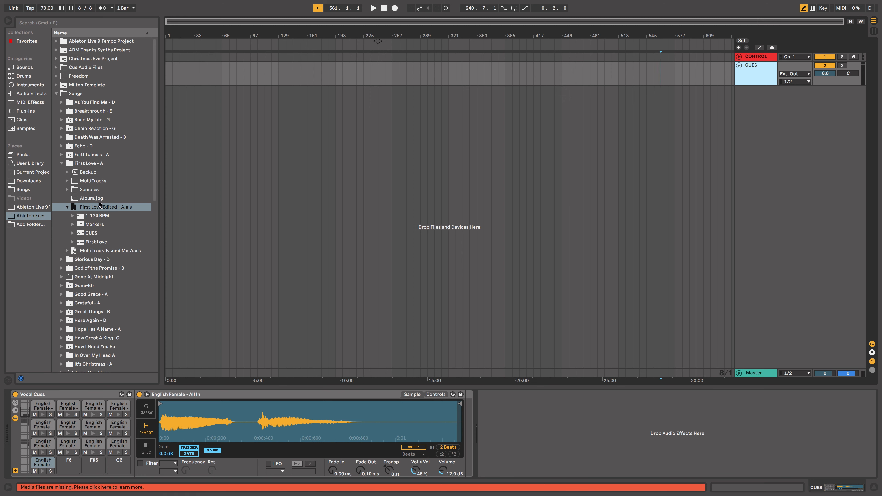
pyautogui.click(67, 207)
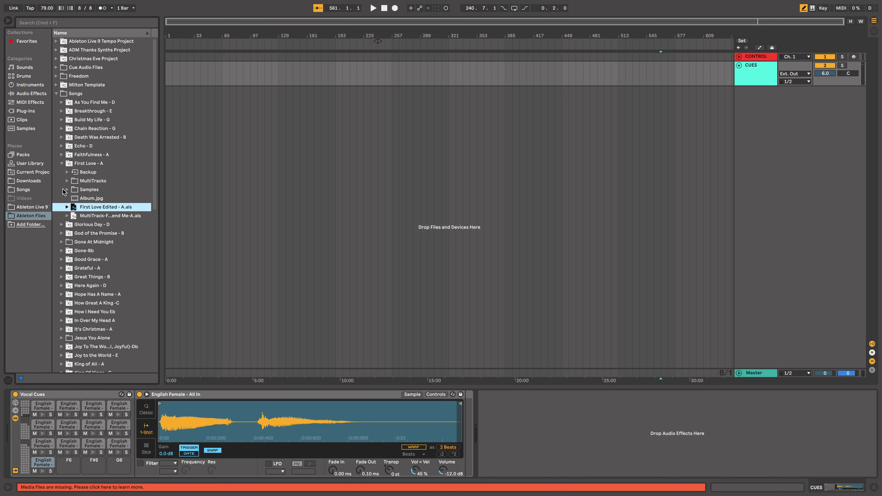
pyautogui.click(62, 163)
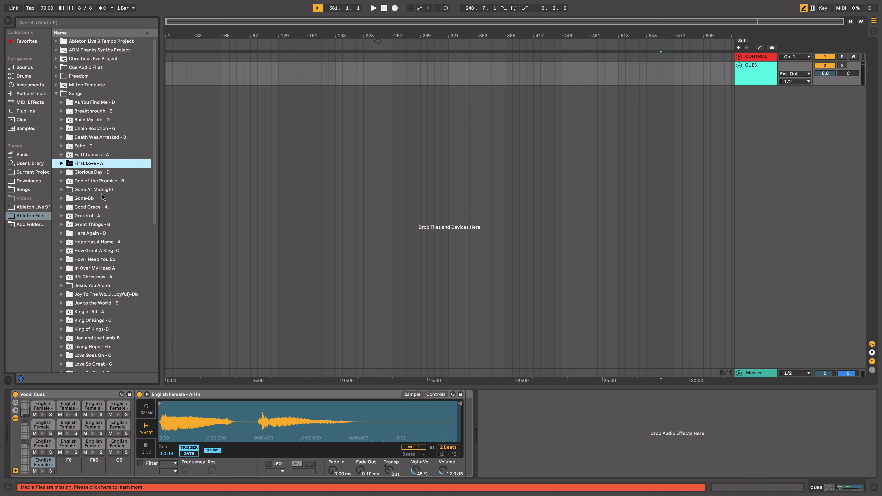
pyautogui.click(57, 41)
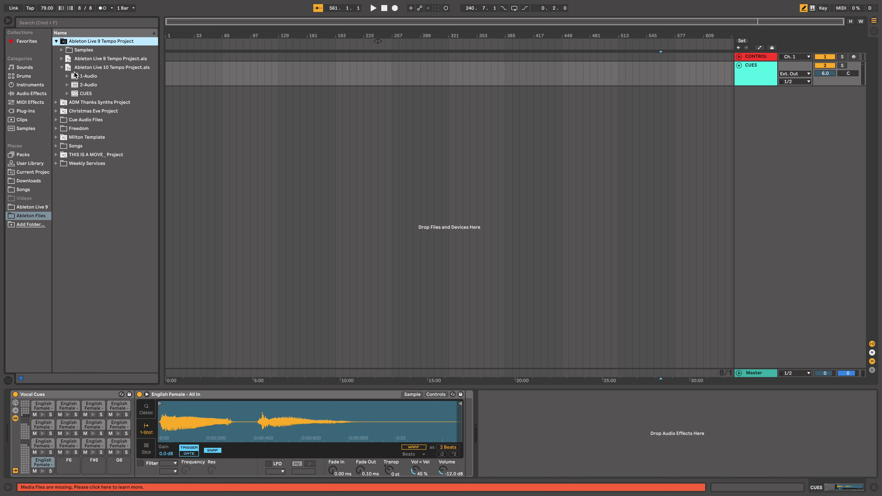
pyautogui.click(56, 41)
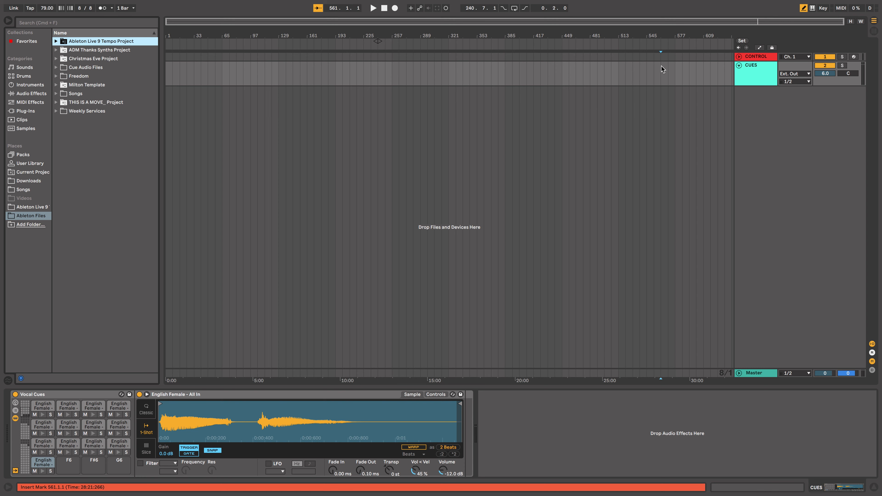
# Move the CONTROL track below the CUES track and add a locator at bar 33
pyautogui.moveTo(757, 59); pyautogui.dragTo(757, 87)
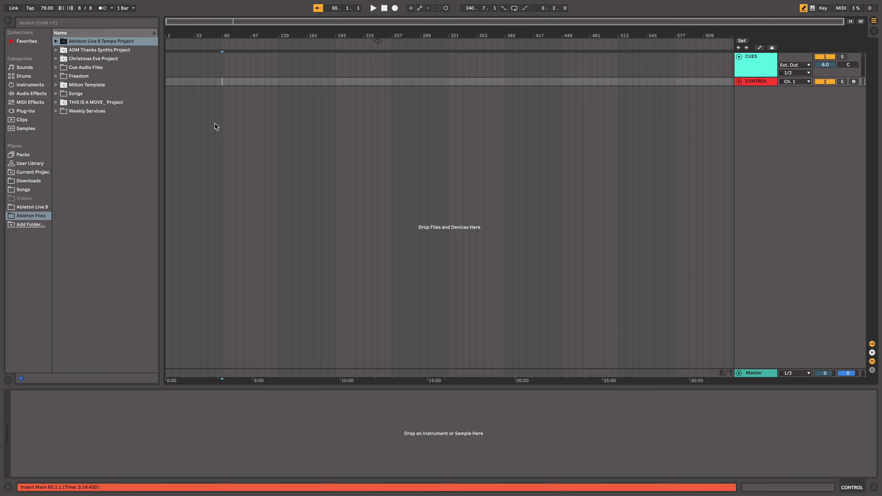
pyautogui.click(193, 63)
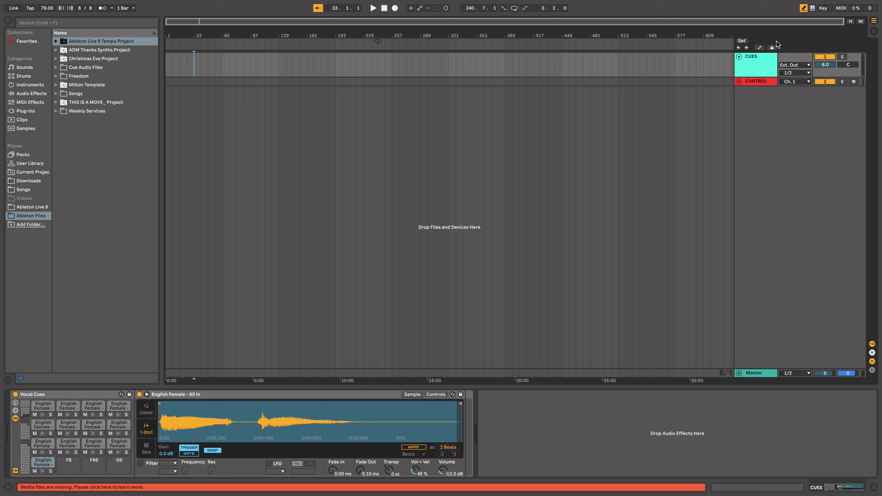
pyautogui.click(742, 42)
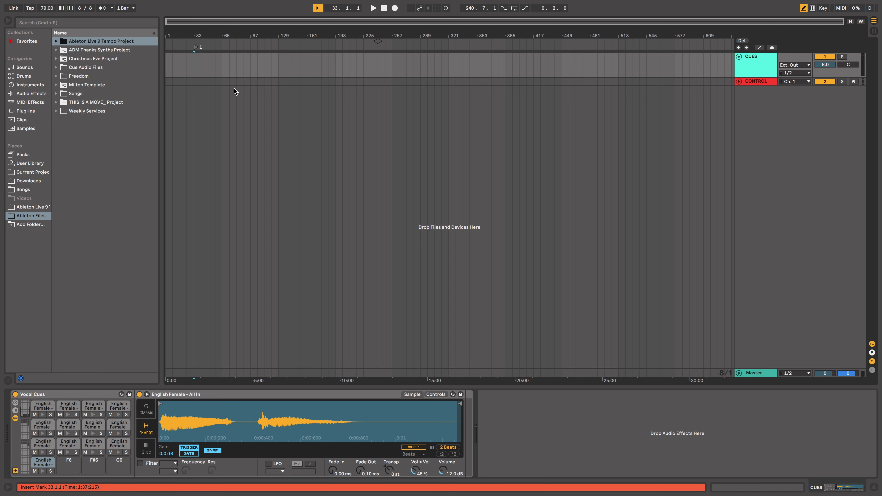
# Rename the locator at bar 33 as Raise A Hallelujah
pyautogui.click(183, 74)
pyautogui.click(100, 6)
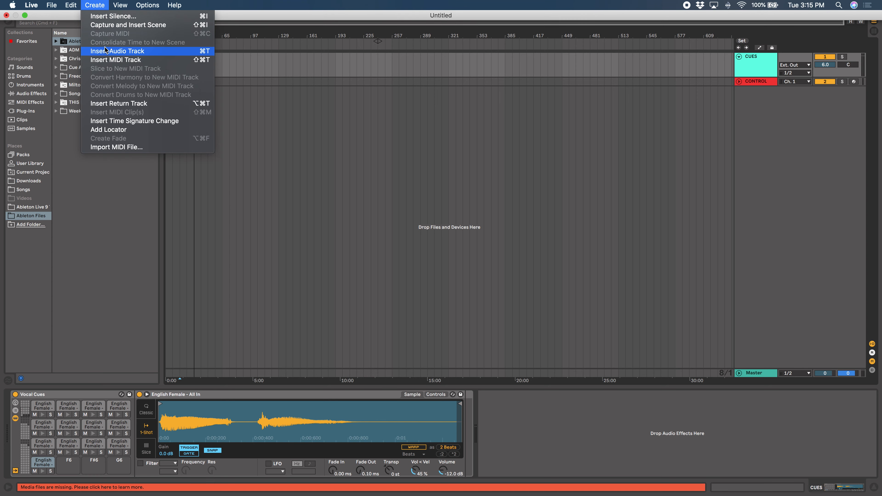
pyautogui.click(265, 194)
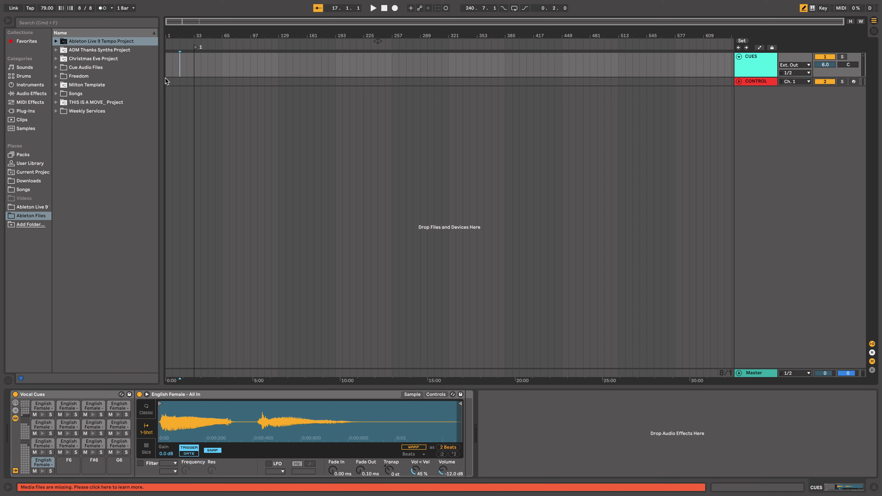
pyautogui.click(195, 48)
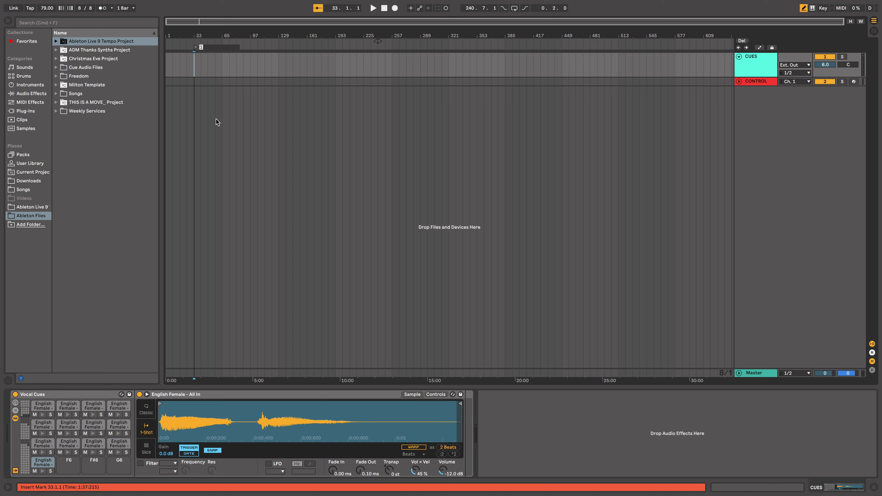
pyautogui.write('Raise A Hallelujah')
pyautogui.press('Return')
# Find the Raise A Hallelujah folder inside Songs and expand its Raise a Hallelujah - C project
pyautogui.click(55, 94)
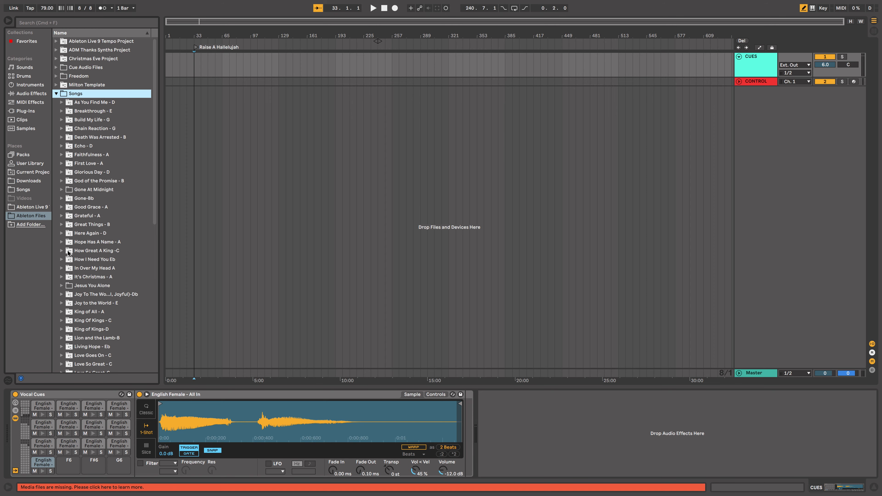
pyautogui.scroll(-3, 69, 253)
pyautogui.scroll(-5, 68, 250)
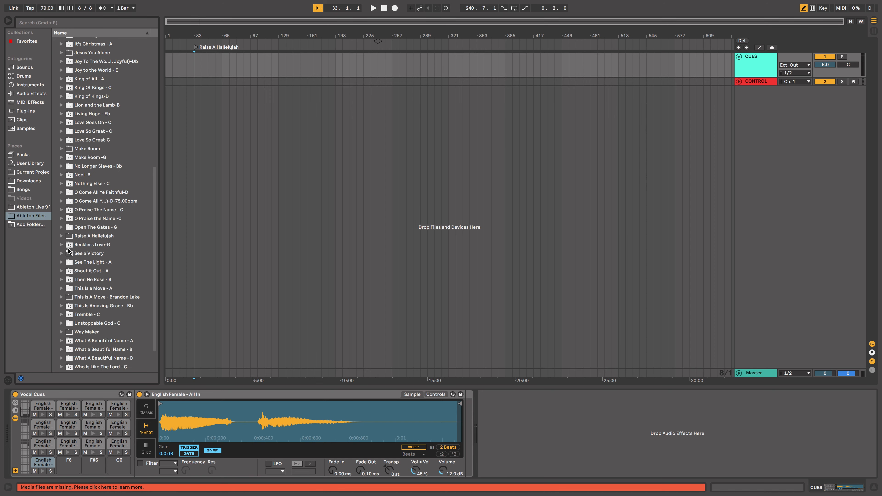
pyautogui.moveTo(154, 237); pyautogui.dragTo(154, 115)
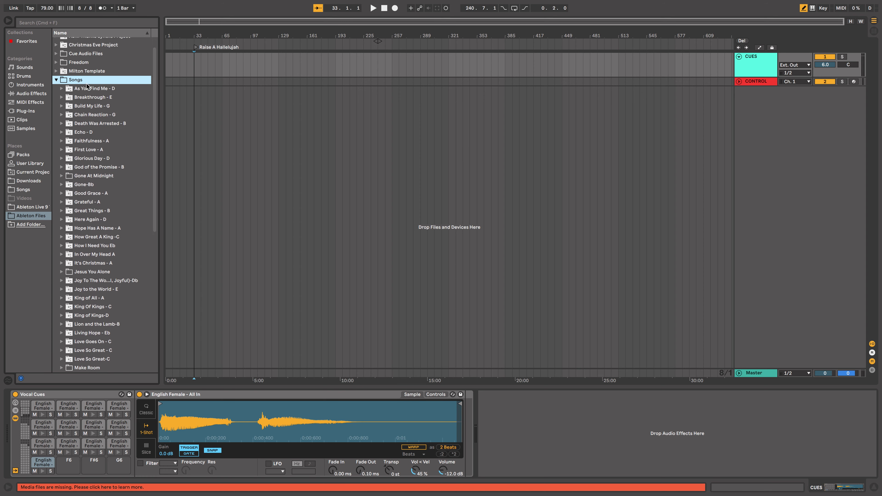
pyautogui.moveTo(155, 171); pyautogui.dragTo(156, 314)
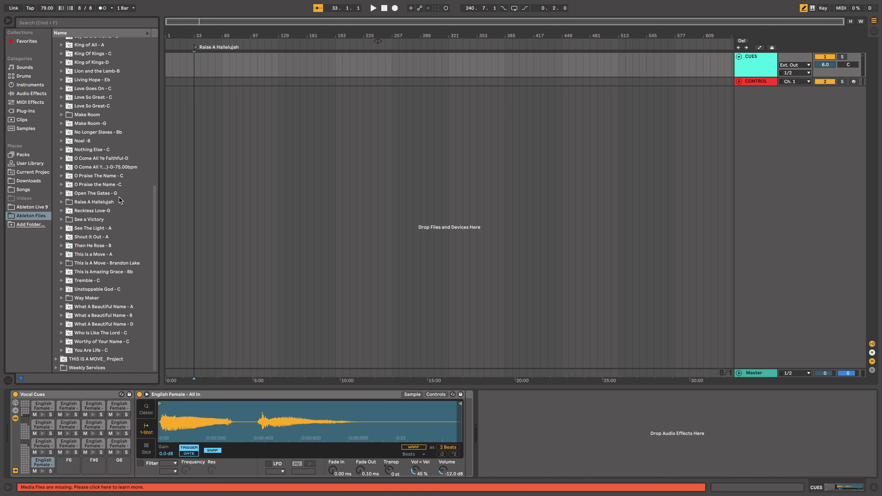
pyautogui.moveTo(154, 254); pyautogui.dragTo(159, 275)
pyautogui.click(62, 203)
pyautogui.click(67, 211)
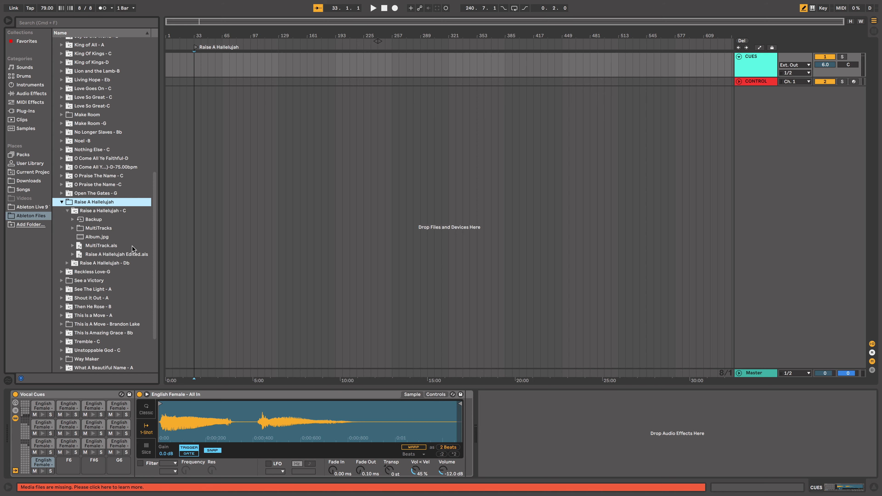
# Import all tracks of Raise A Hallelujah Edited.als into the arrangement below CONTROL and hide the device view
pyautogui.click(73, 254)
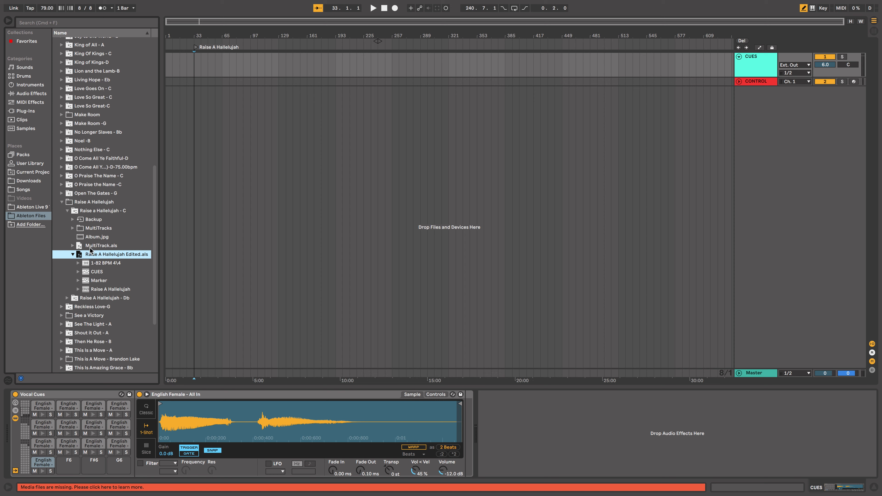
pyautogui.click(72, 254)
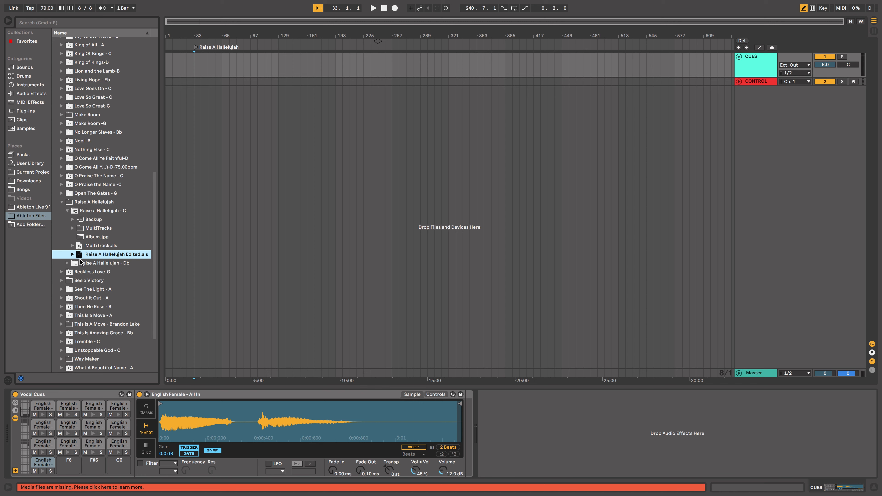
pyautogui.click(73, 255)
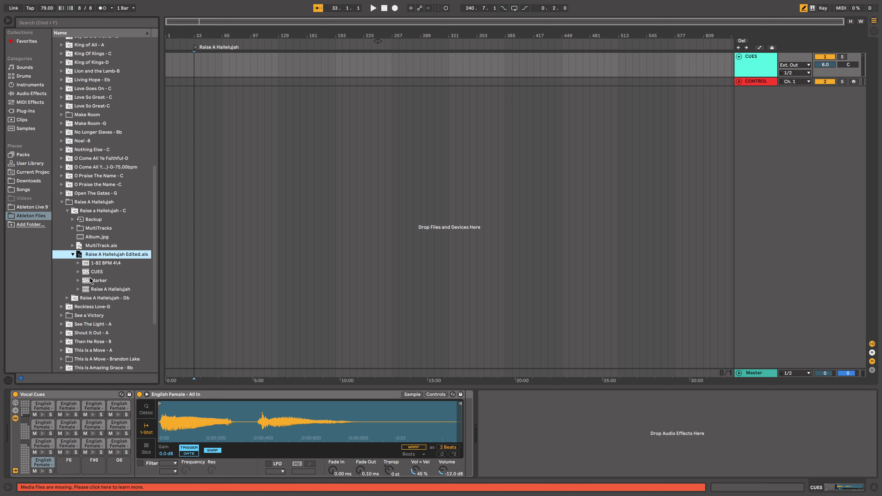
pyautogui.moveTo(79, 257); pyautogui.dragTo(440, 366)
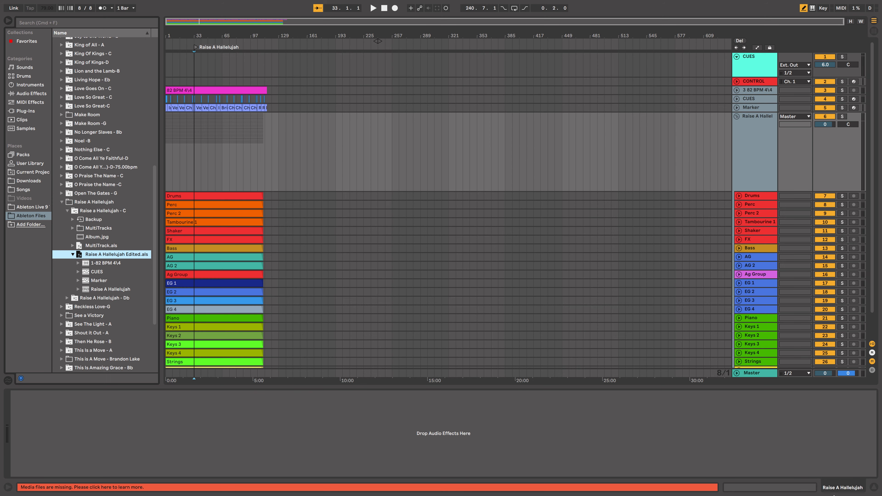
pyautogui.click(874, 490)
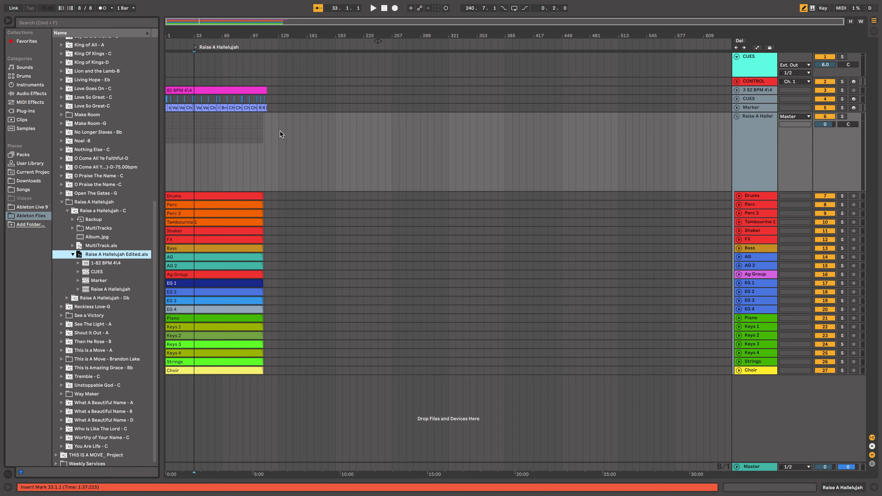
# Move the cue clips from the imported CUES track onto the original CUES track, starting at bar 1
pyautogui.click(399, 65)
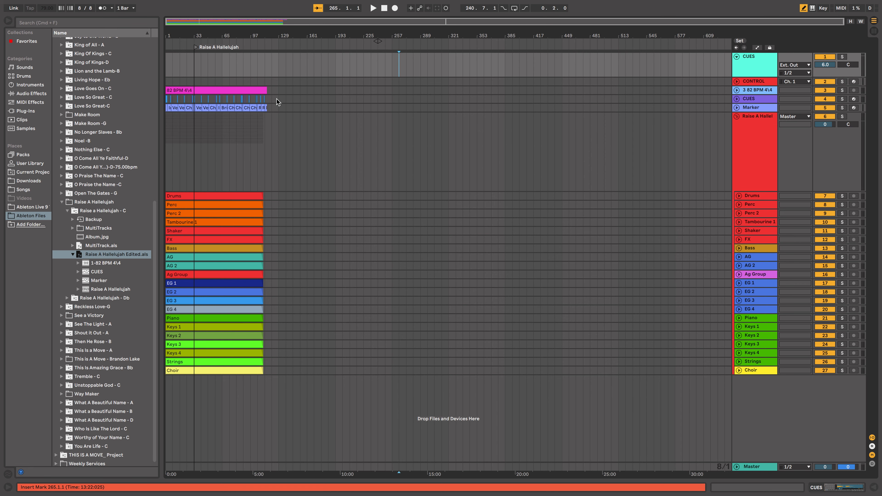
pyautogui.click(357, 108)
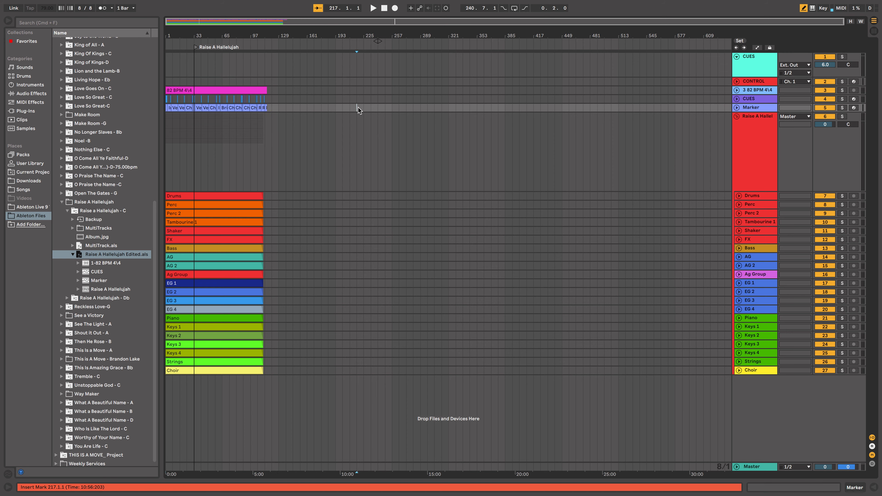
pyautogui.moveTo(273, 101); pyautogui.dragTo(170, 76)
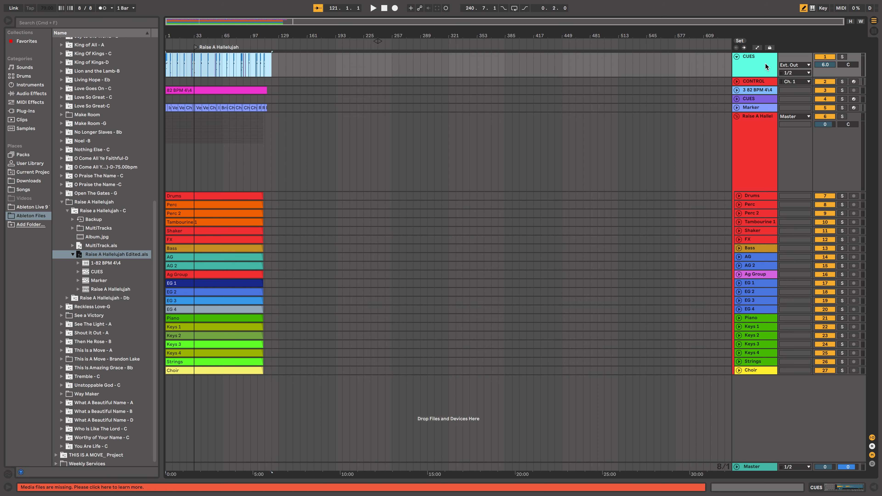
# Place the original CUES track above Marker, fold it, and delete the emptied imported CUES track
pyautogui.moveTo(765, 67)
pyautogui.mouseDown()
pyautogui.moveTo(768, 100)
pyautogui.moveTo(759, 104)
pyautogui.mouseUp()
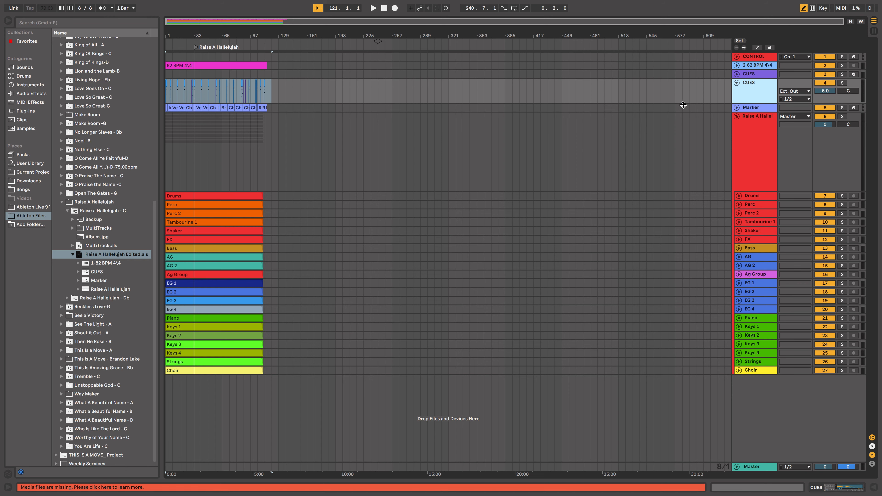
pyautogui.click(737, 83)
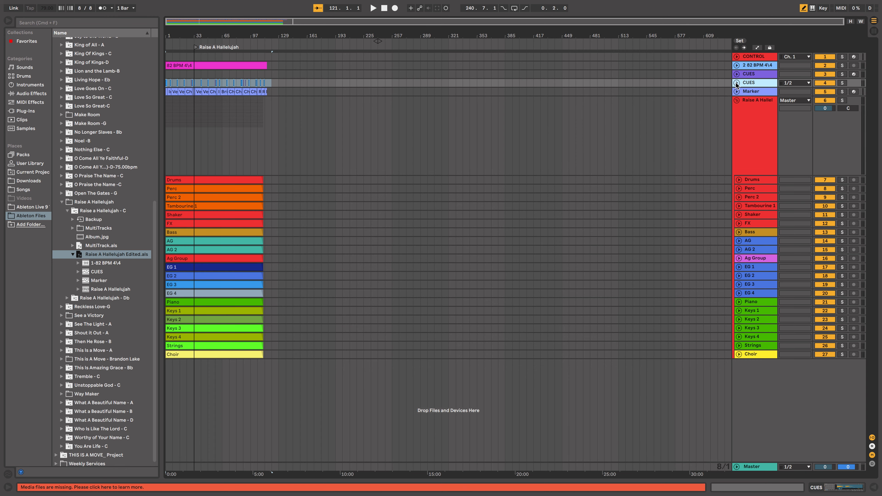
pyautogui.click(744, 77)
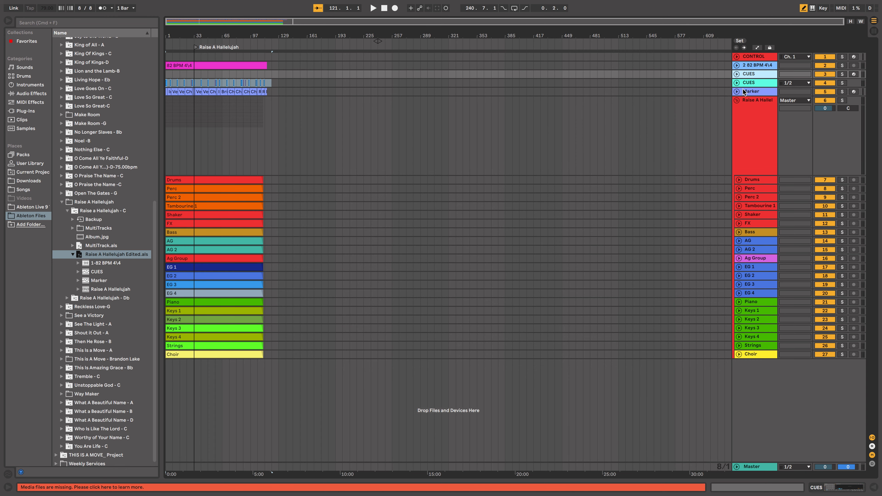
pyautogui.press('Delete')
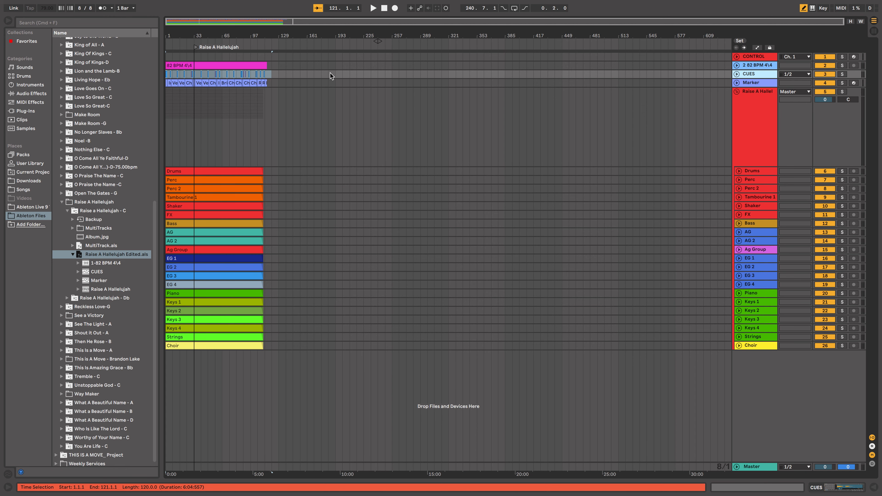
# Move the CONTROL track below Marker and rename the 82 BPM 4\4 track as Tempo Track
pyautogui.moveTo(760, 58); pyautogui.dragTo(761, 85)
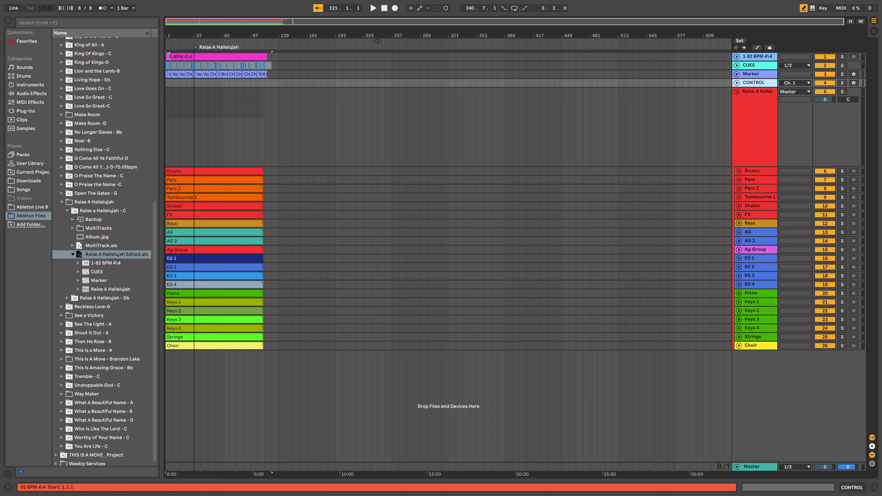
pyautogui.click(755, 56)
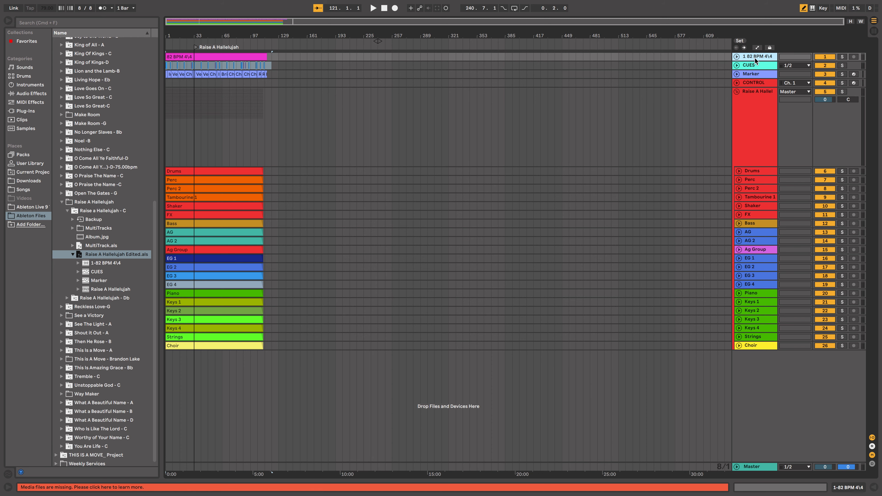
pyautogui.press('super+r')
pyautogui.write('Te')
pyautogui.press('Return')
# Move the clips on Tempo Track, CUES and Marker so they start at the Raise A Hallelujah locator at bar 33
pyautogui.click(212, 57)
pyautogui.keyDown('shift'); pyautogui.click(270, 79); pyautogui.keyUp('shift')
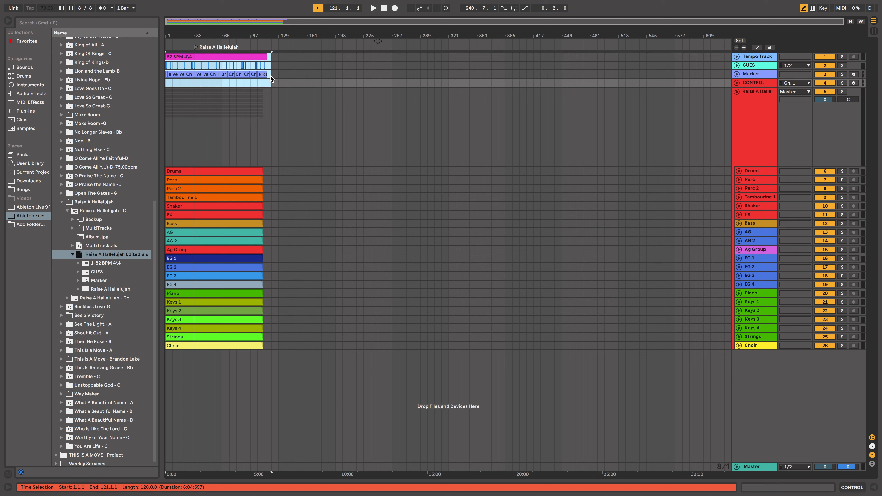
pyautogui.keyDown('shift'); pyautogui.click(271, 75); pyautogui.keyUp('shift')
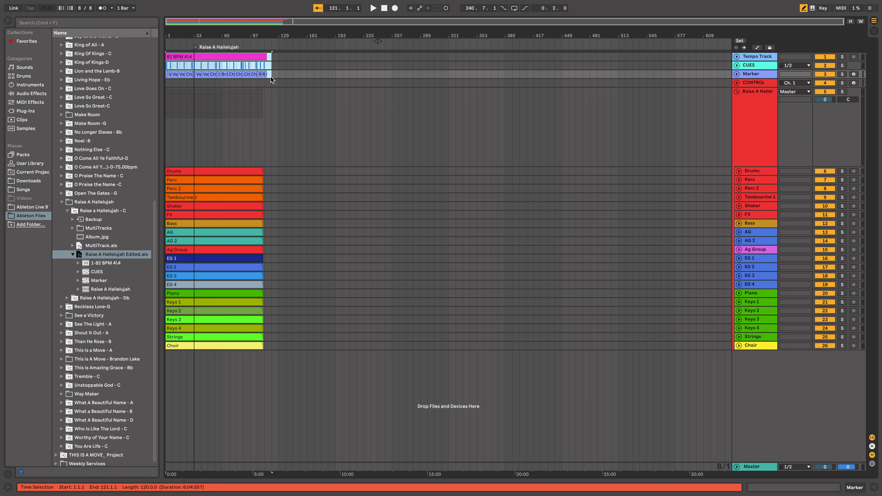
pyautogui.press('Delete')
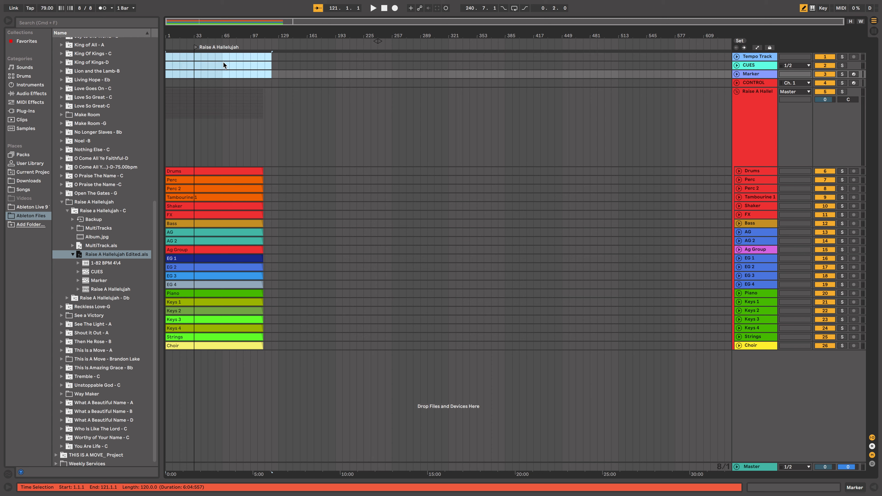
pyautogui.click(195, 58)
pyautogui.press('super+v')
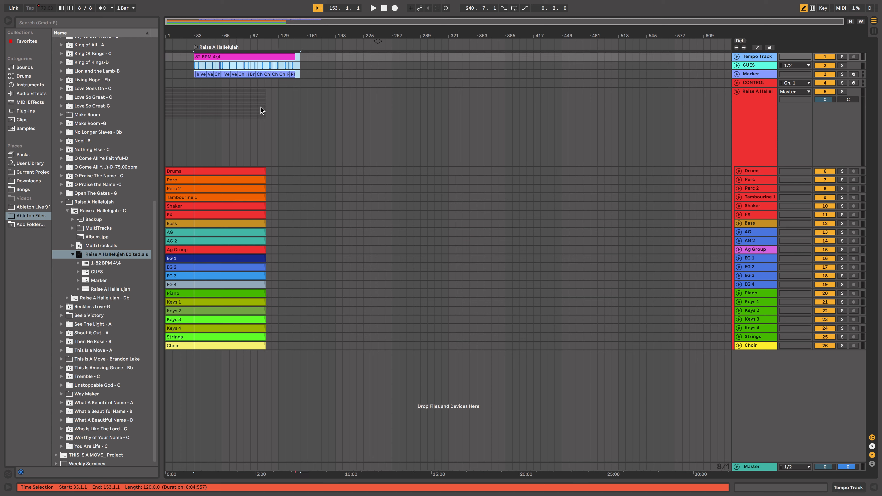
# Move the Drums through Choir clips to start at bar 33 and fold the Raise A Hallelujah group
pyautogui.click(232, 173)
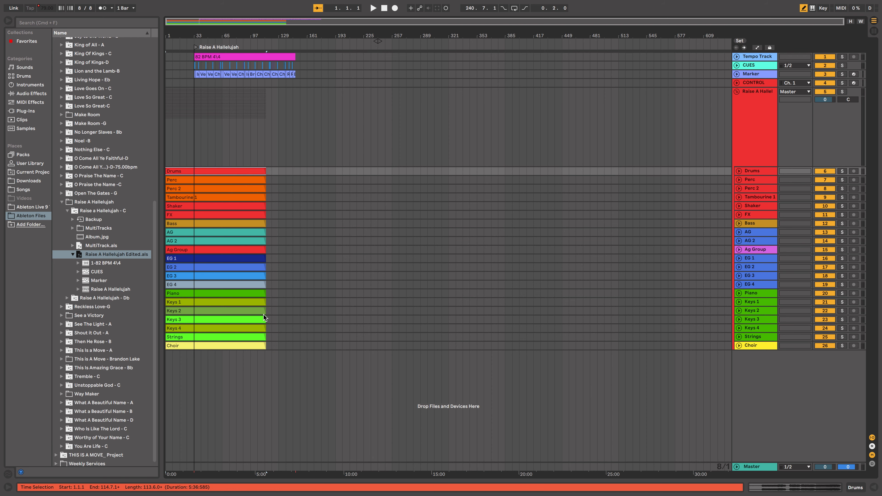
pyautogui.keyDown('shift'); pyautogui.click(242, 346); pyautogui.keyUp('shift')
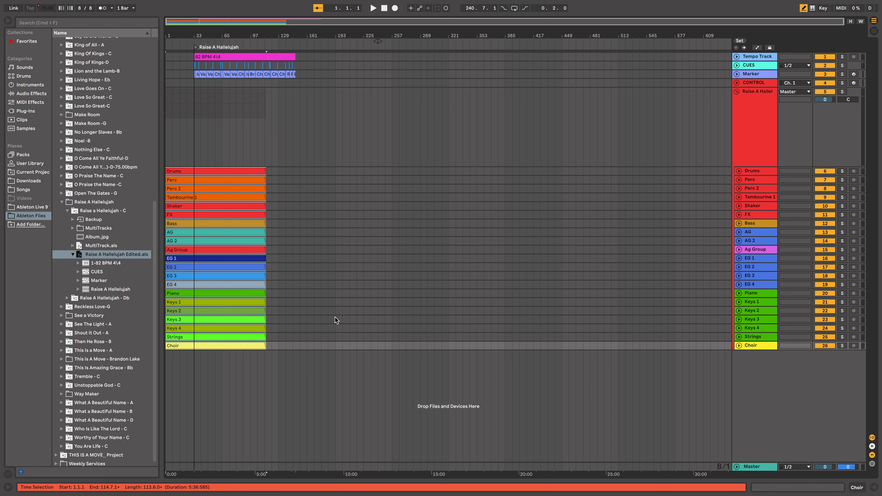
pyautogui.press('super+x')
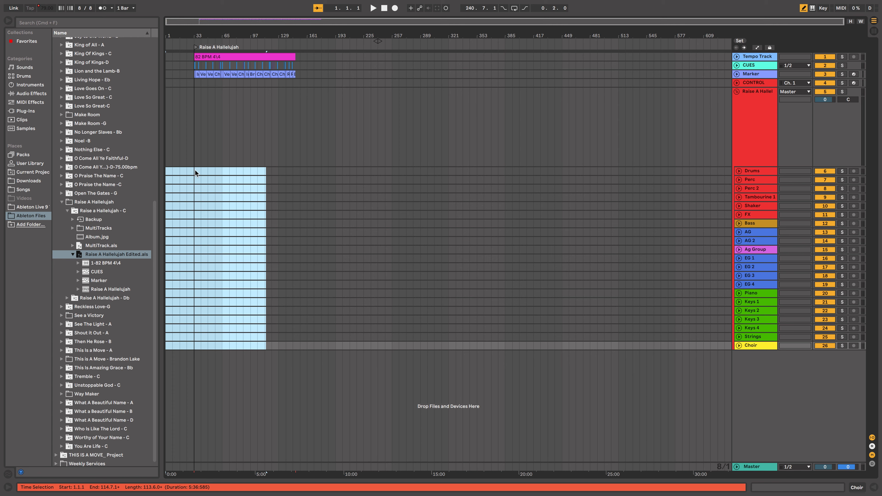
pyautogui.click(194, 171)
pyautogui.press('super+v')
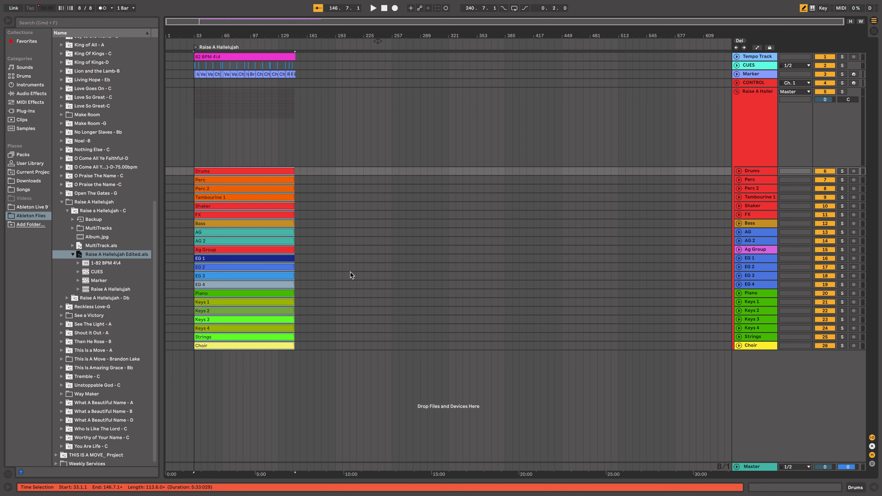
pyautogui.click(390, 109)
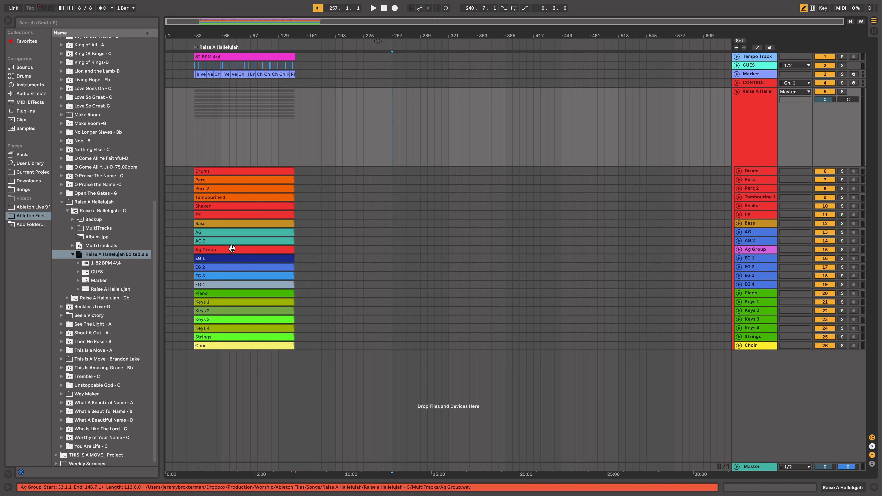
pyautogui.click(736, 91)
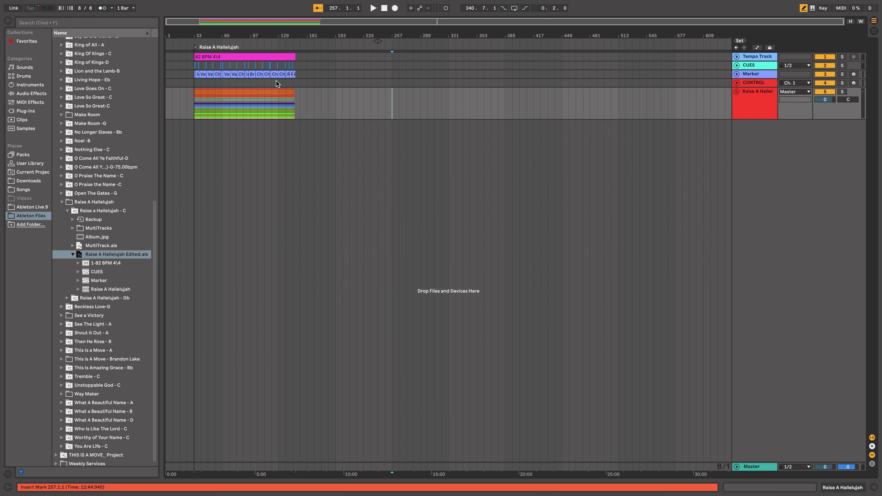
# Add a locator at bar 146, near the end of Raise A Hallelujah, and name it Living Hope
pyautogui.scroll(10, 278, 80)
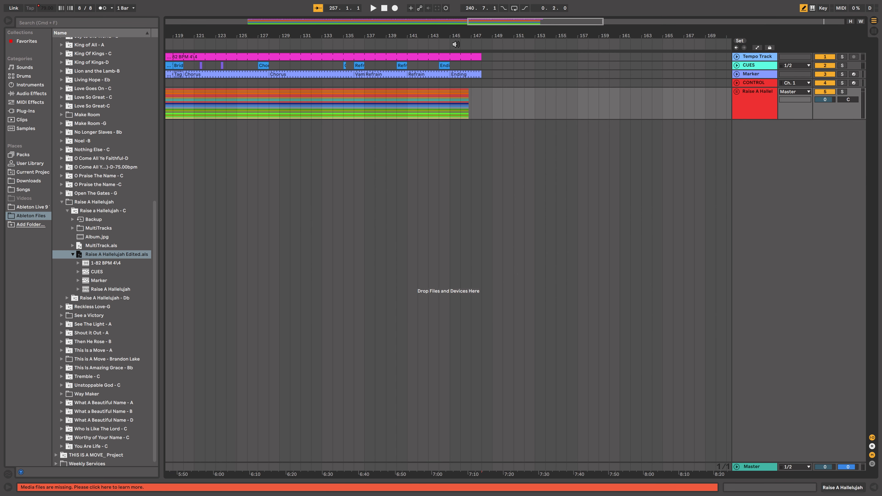
pyautogui.click(396, 46)
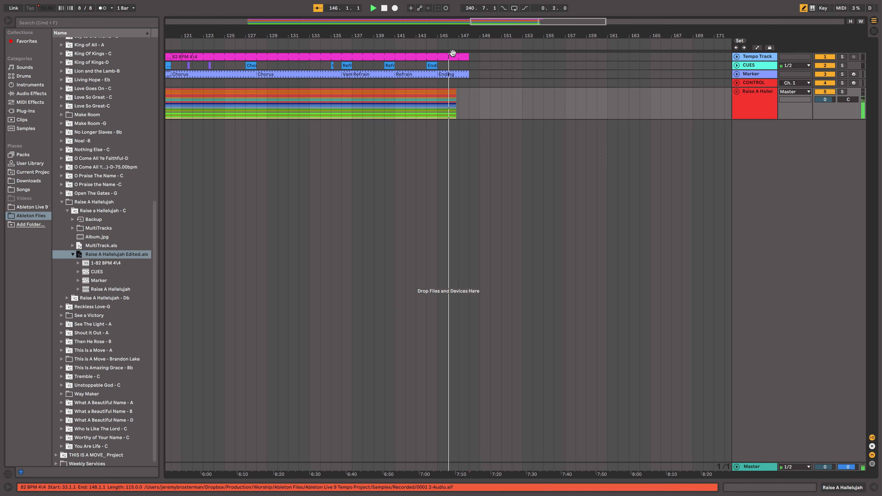
pyautogui.click(444, 68)
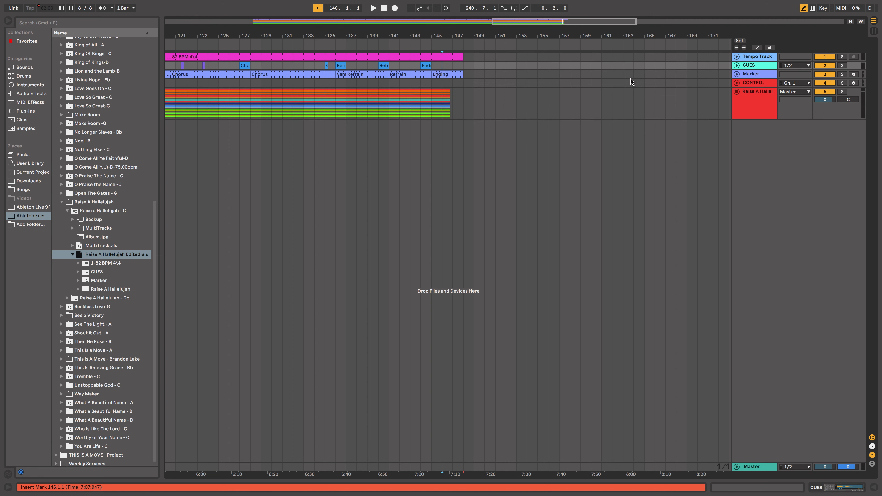
pyautogui.click(741, 43)
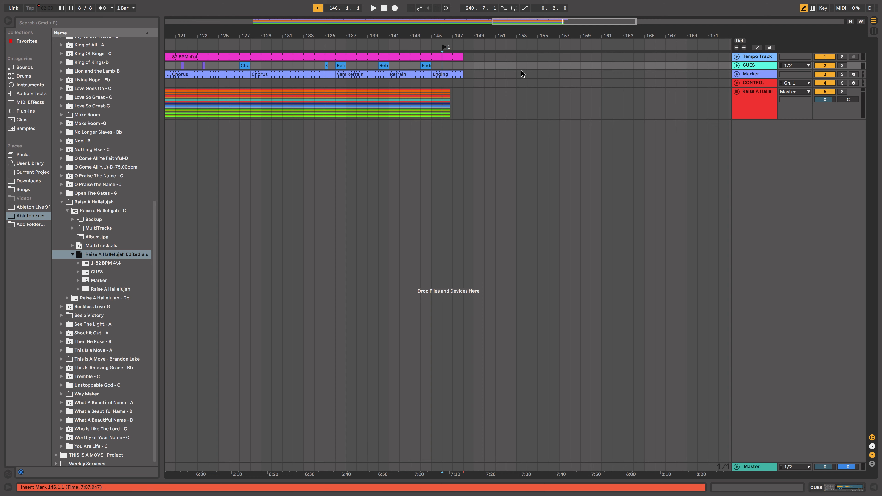
pyautogui.press('super+r')
pyautogui.write('Living Hope')
pyautogui.press('Return')
# Expand the Living Hope - Eb folder and trim the 82 BPM 4\4 clip on Tempo Track to end at bar 146
pyautogui.click(61, 202)
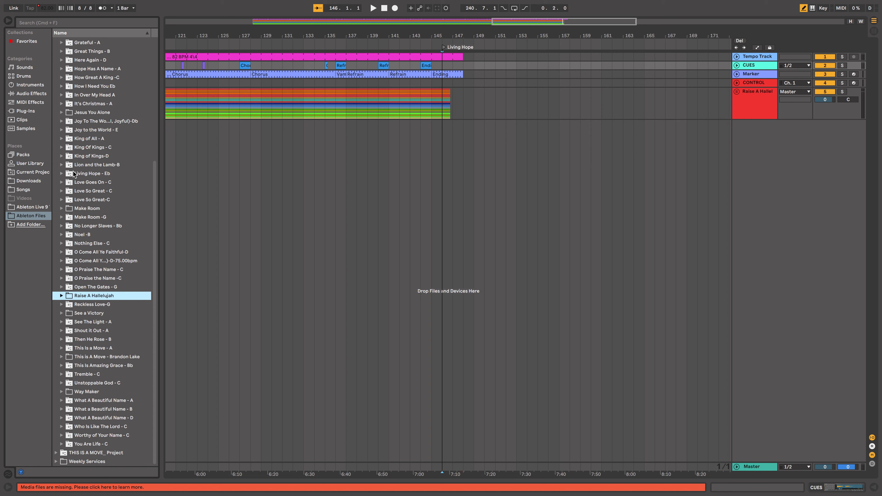
pyautogui.click(62, 174)
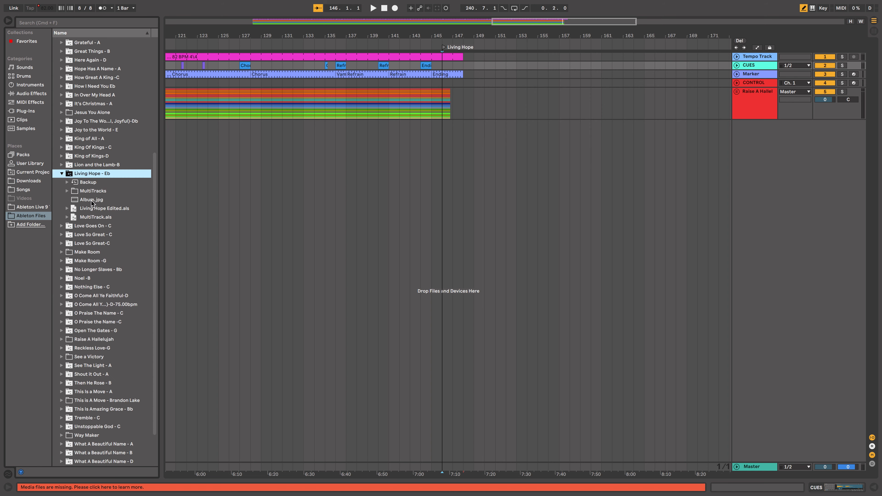
pyautogui.click(461, 58)
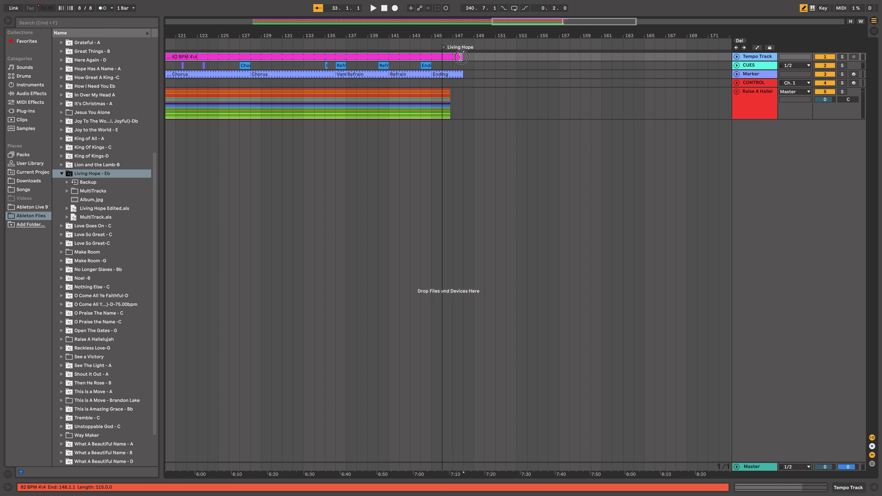
pyautogui.moveTo(461, 58); pyautogui.dragTo(437, 56)
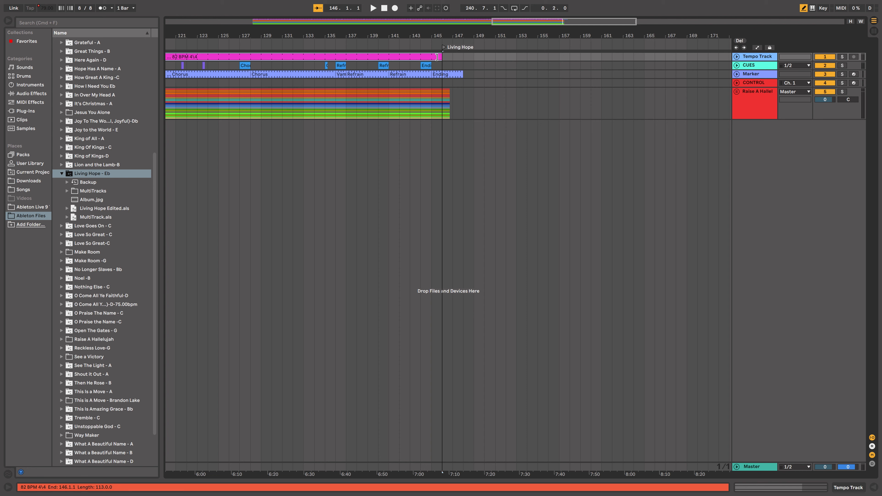
pyautogui.click(427, 46)
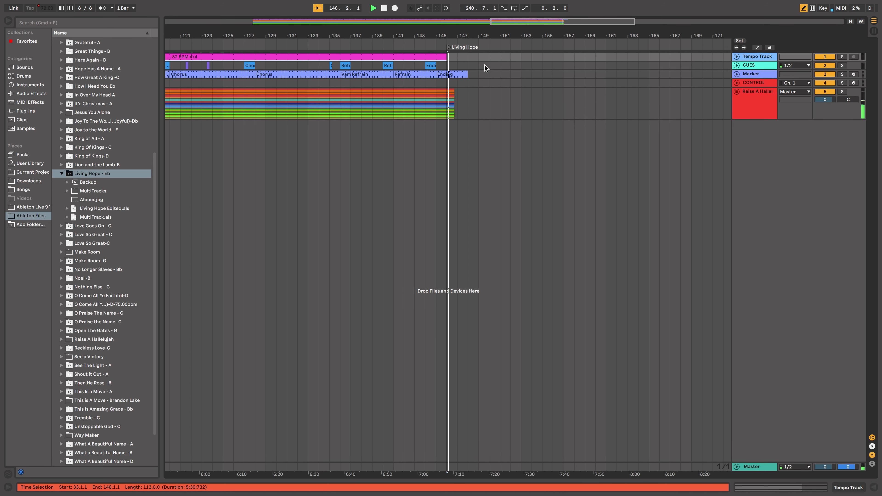
pyautogui.press('space')
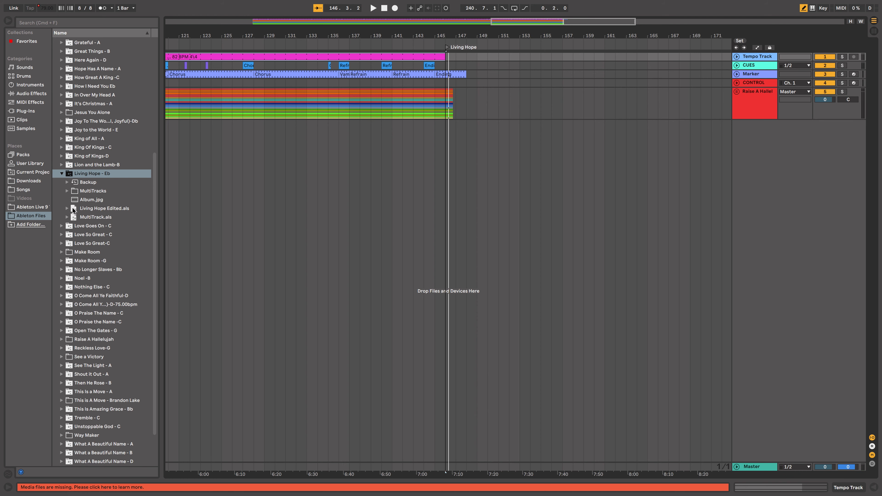
# Import Living Hope Edited.als as new tracks below the Raise A Hallelujah group
pyautogui.moveTo(74, 211); pyautogui.dragTo(375, 215)
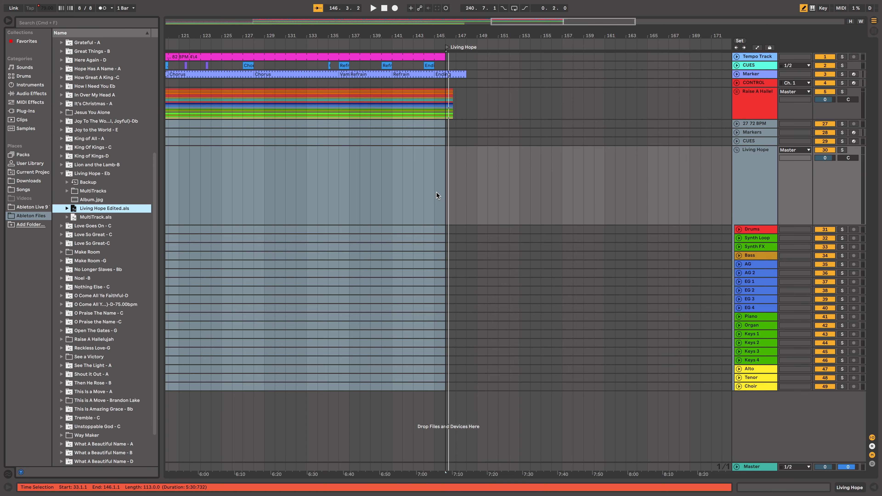
pyautogui.press('w')
pyautogui.click(517, 174)
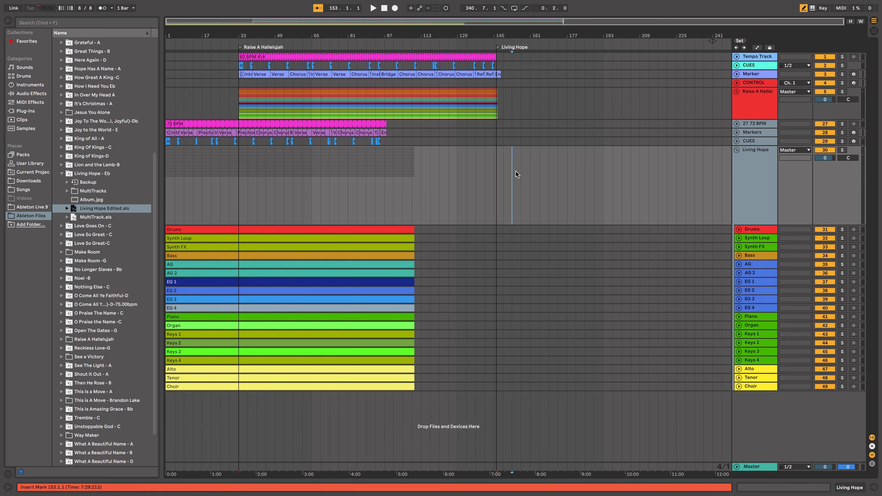
# Move the main CUES track below Marker to match the track order of the imported song
pyautogui.click(179, 124)
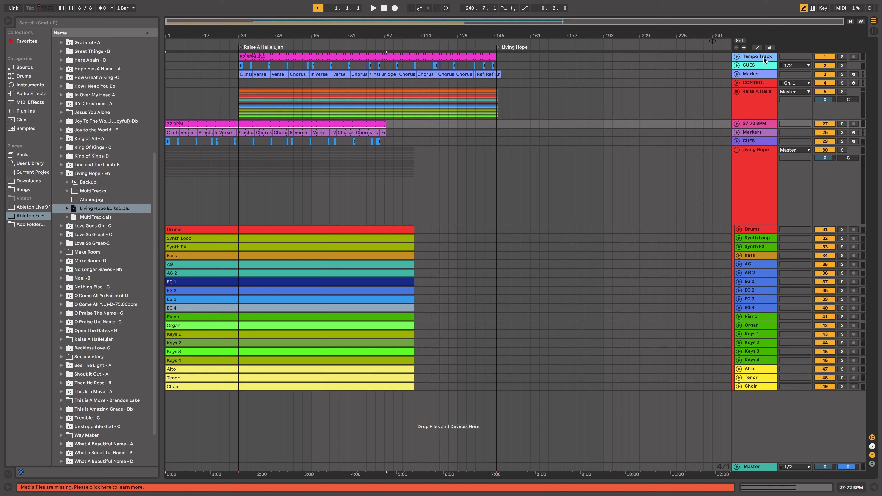
pyautogui.moveTo(761, 64); pyautogui.dragTo(760, 77)
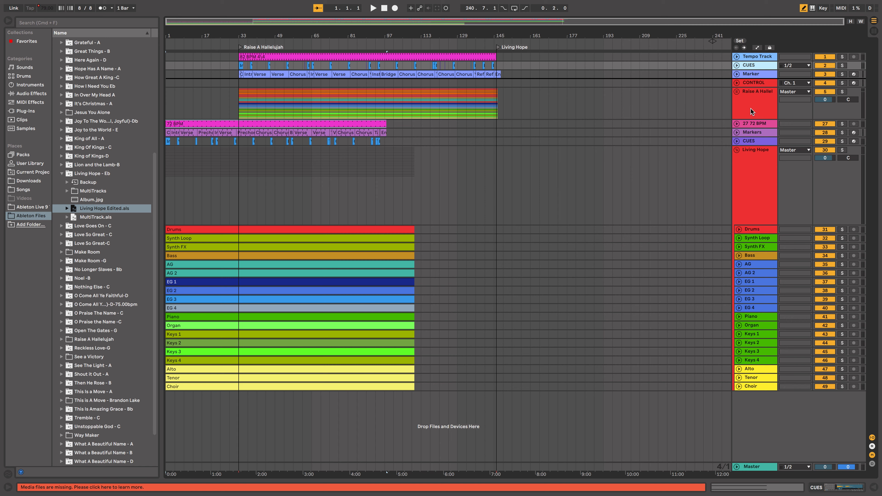
pyautogui.moveTo(750, 108); pyautogui.dragTo(748, 150)
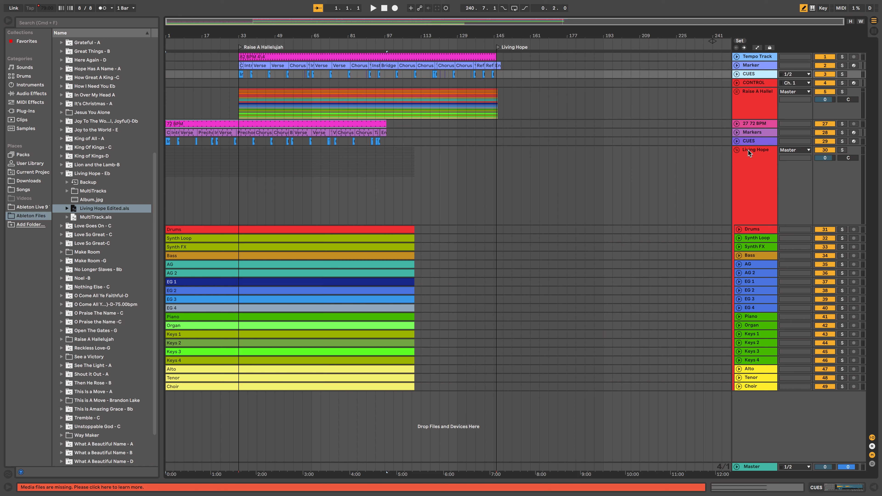
# Move the imported 72 BPM, Markers and CUES clips onto Tempo Track, Marker and CUES, starting at the Living Hope locator at bar 146
pyautogui.click(263, 124)
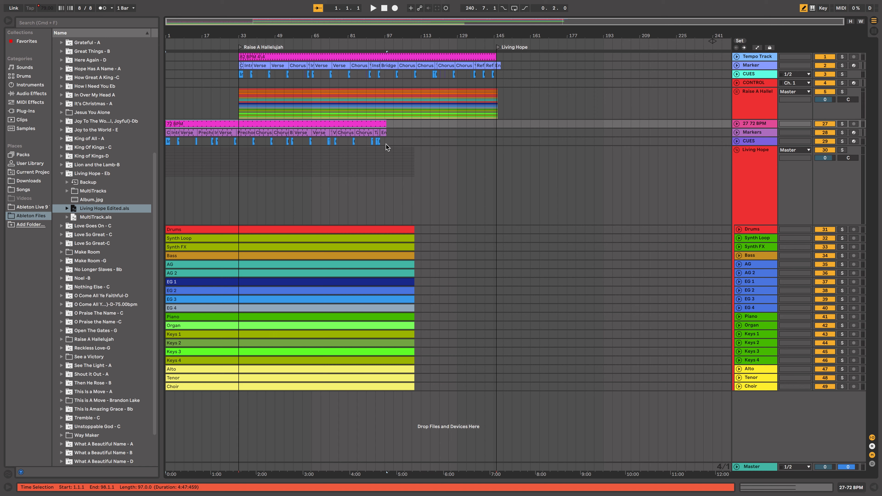
pyautogui.keyDown('shift'); pyautogui.click(389, 143); pyautogui.keyUp('shift')
pyautogui.keyDown('shift'); pyautogui.click(396, 144); pyautogui.keyUp('shift')
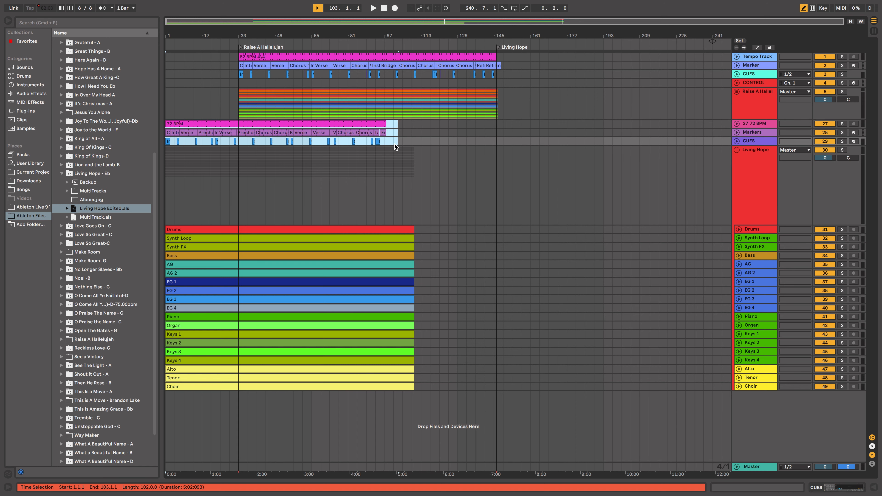
pyautogui.press('Delete')
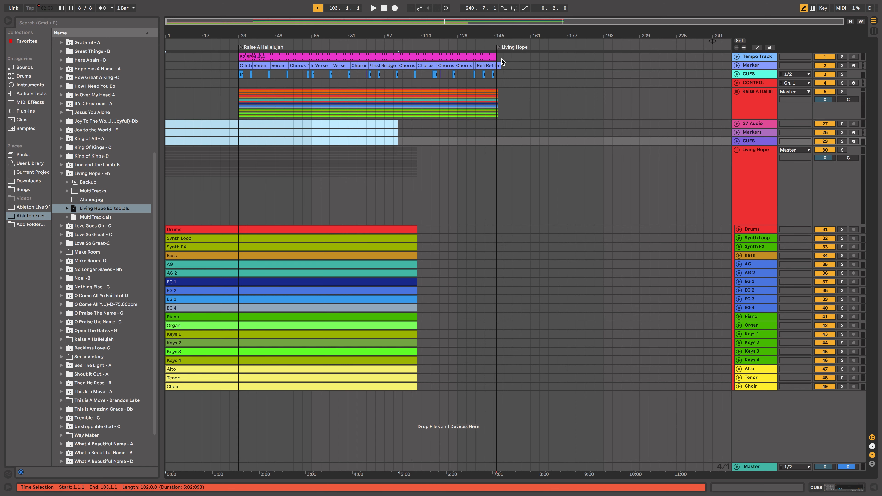
pyautogui.click(502, 59)
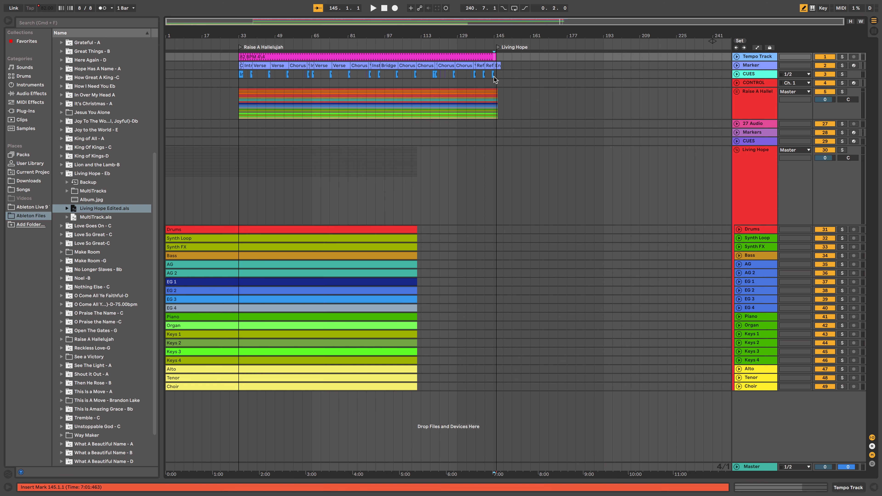
pyautogui.scroll(5, 498, 80)
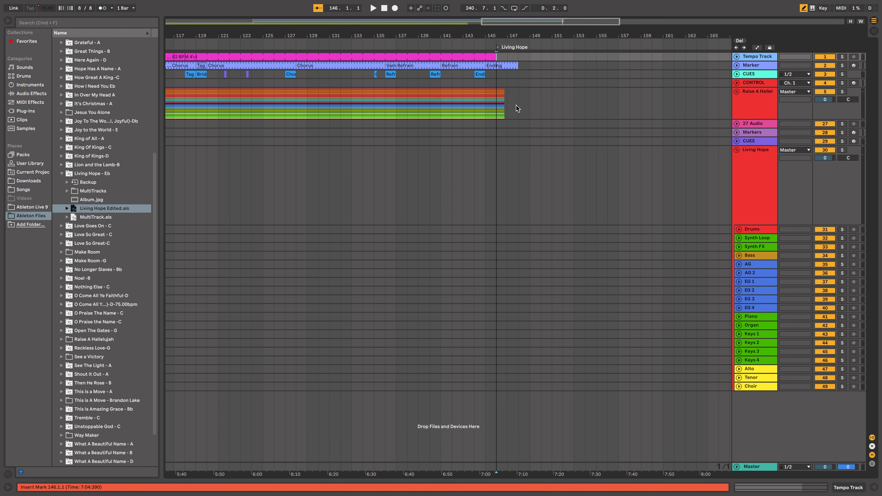
pyautogui.press('super+v')
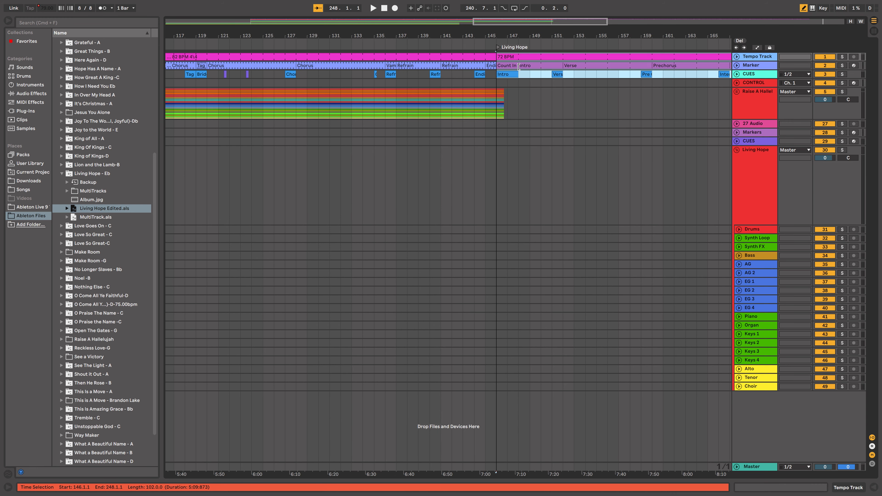
# Move Living Hope's Drums through Choir clips so they start at bar 146
pyautogui.scroll(-10, 551, 111)
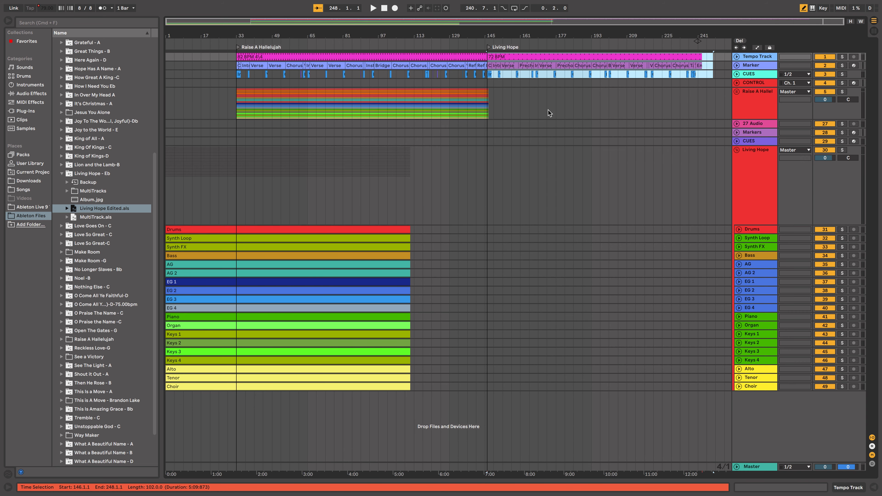
pyautogui.scroll(1, 548, 110)
pyautogui.click(300, 229)
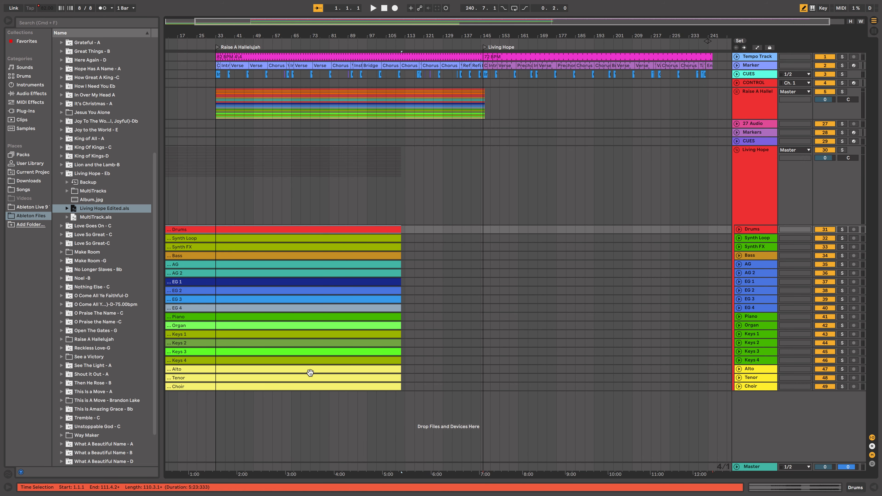
pyautogui.click(317, 387)
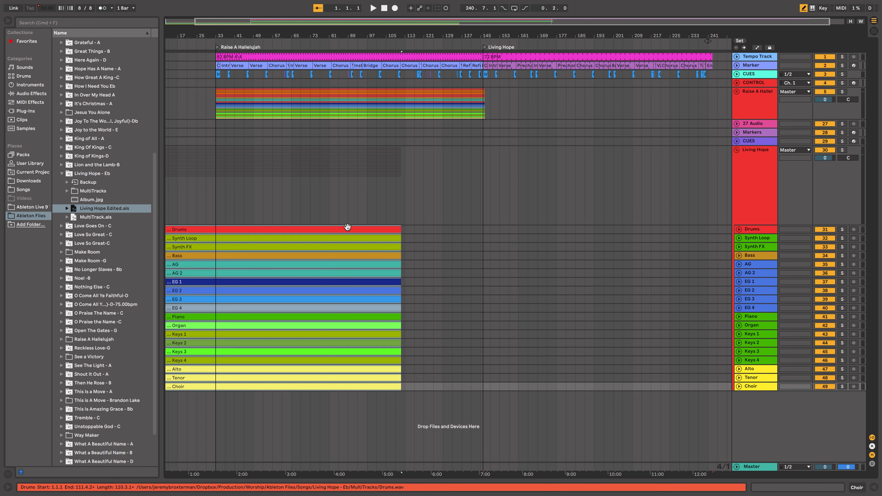
pyautogui.press('super+x')
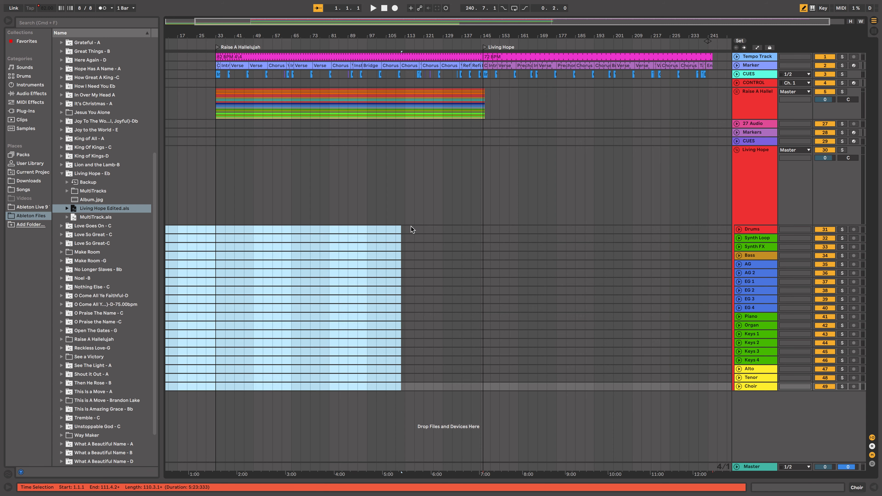
pyautogui.click(483, 229)
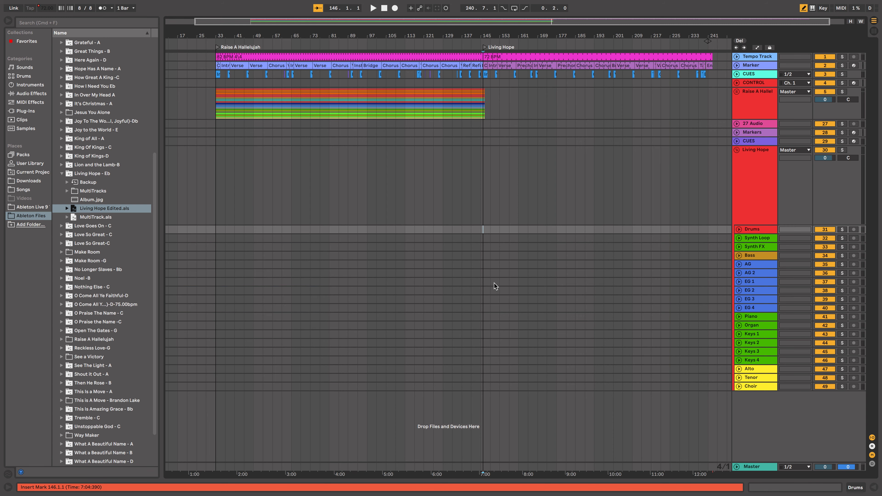
pyautogui.press('super+v')
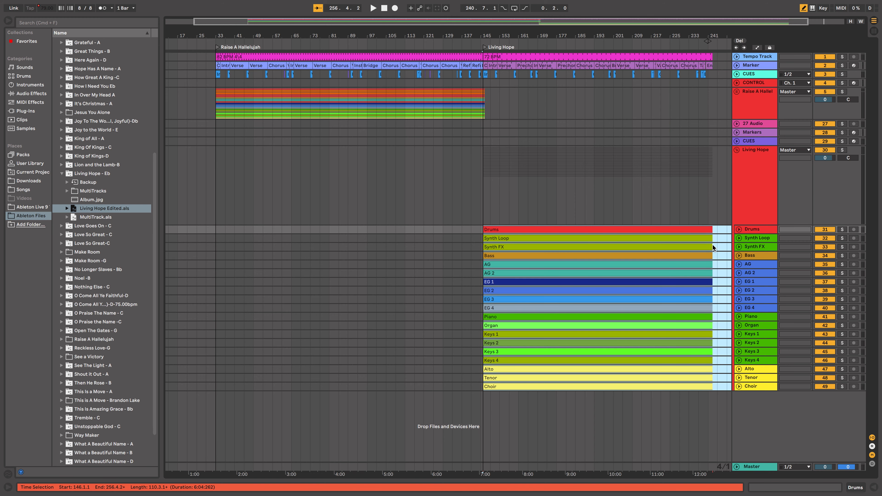
# Trim the Drums through Choir clips to end at bar 243 and fold the Living Hope group
pyautogui.click(712, 231)
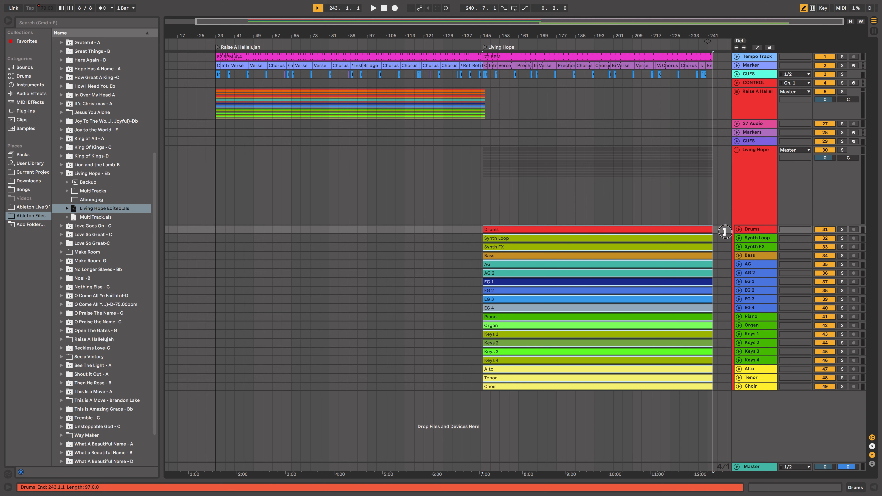
pyautogui.moveTo(724, 232); pyautogui.dragTo(724, 232)
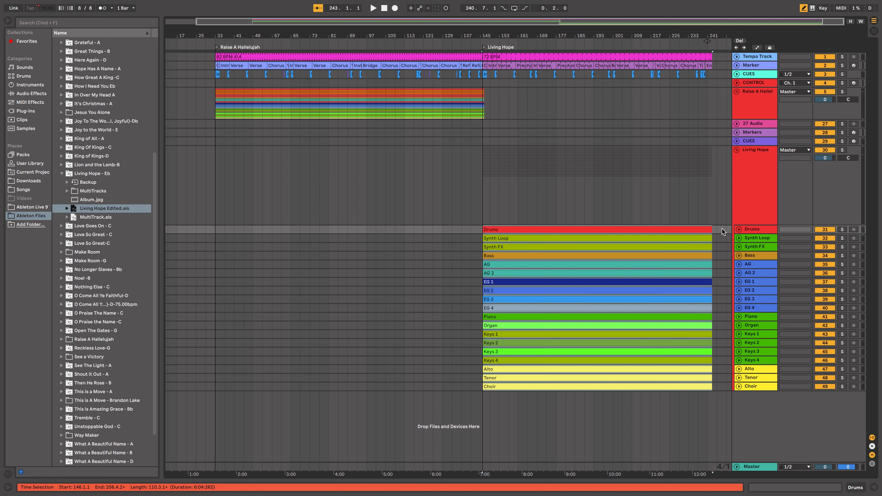
pyautogui.click(738, 149)
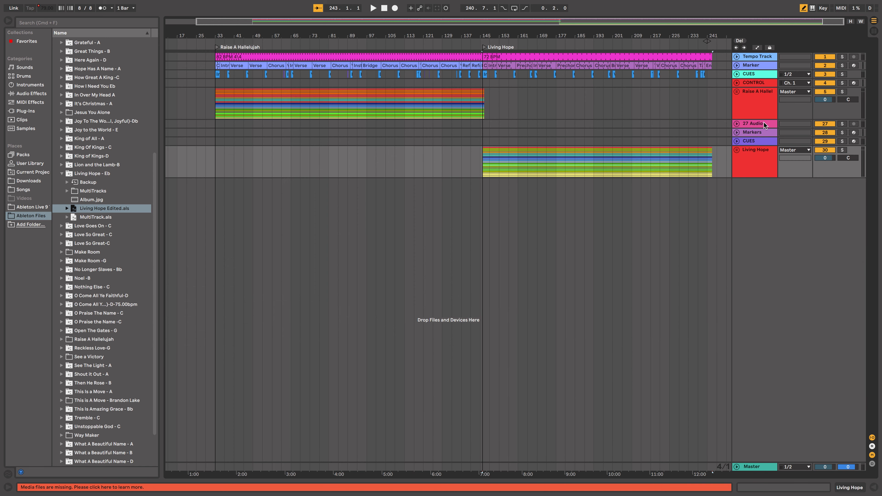
# Delete the emptied 27 Audio, Markers and CUES tracks above the Living Hope group
pyautogui.click(764, 123)
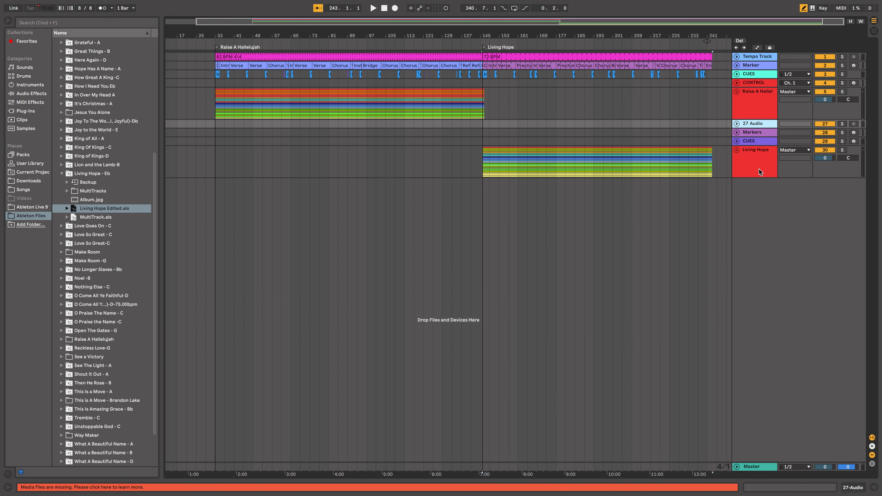
pyautogui.press('Delete')
pyautogui.press('Delete')
pyautogui.press('Delete')
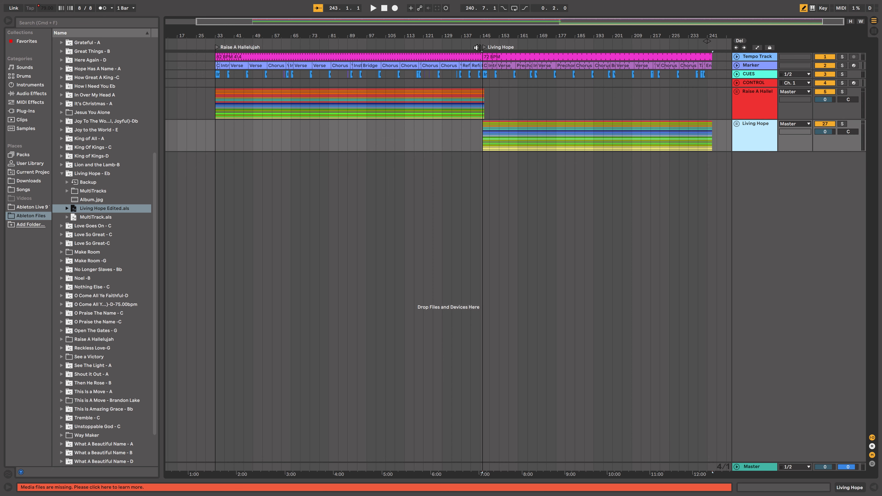
# Move the Living Hope locator and its tempo, marker, cue and stem clips one bar earlier to start at bar 145
pyautogui.scroll(10, 490, 83)
pyautogui.click(398, 45)
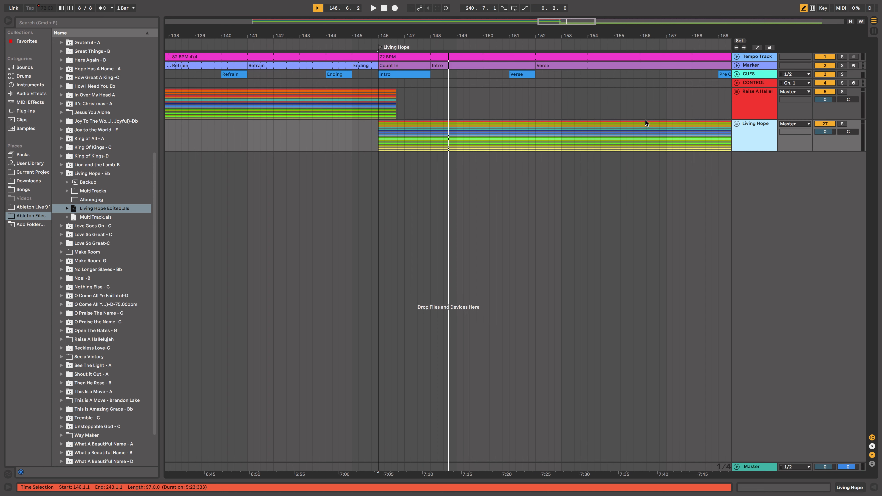
pyautogui.click(736, 124)
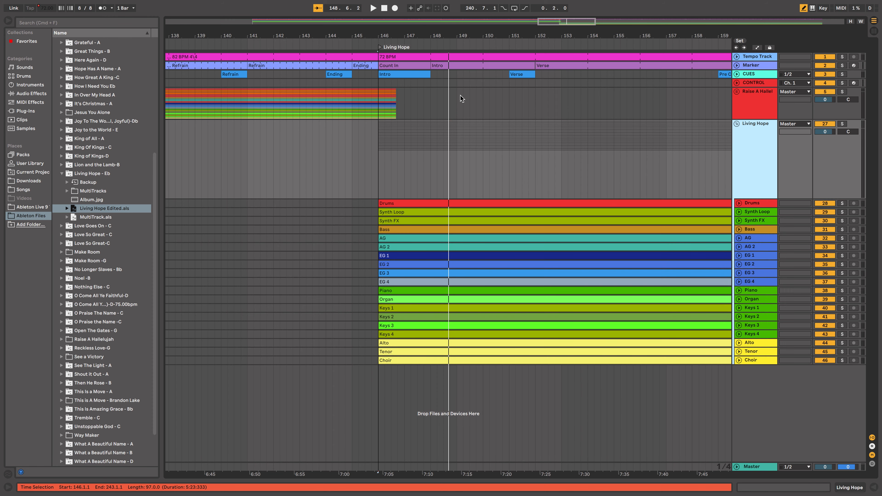
pyautogui.click(428, 58)
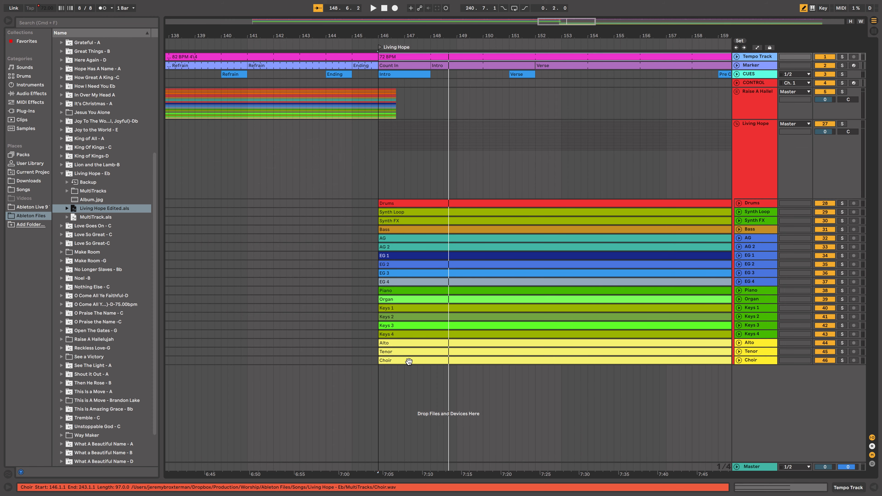
pyautogui.click(408, 361)
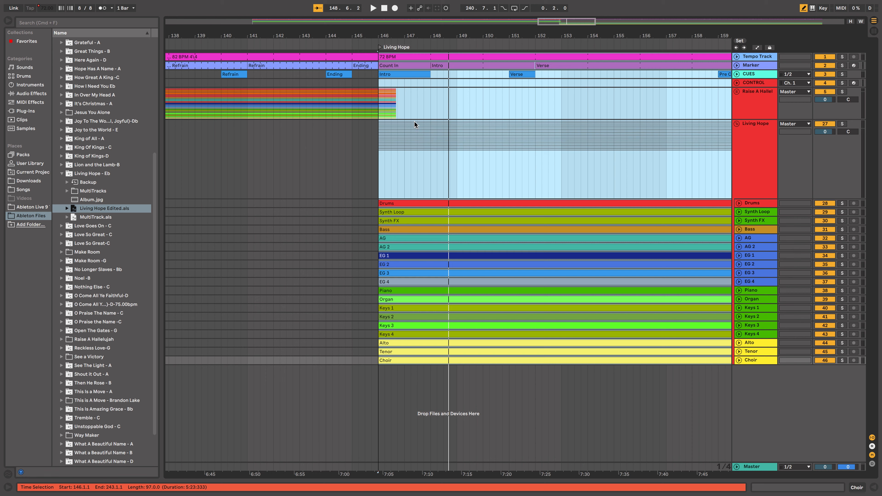
pyautogui.keyDown('super'); pyautogui.click(415, 105); pyautogui.keyUp('super')
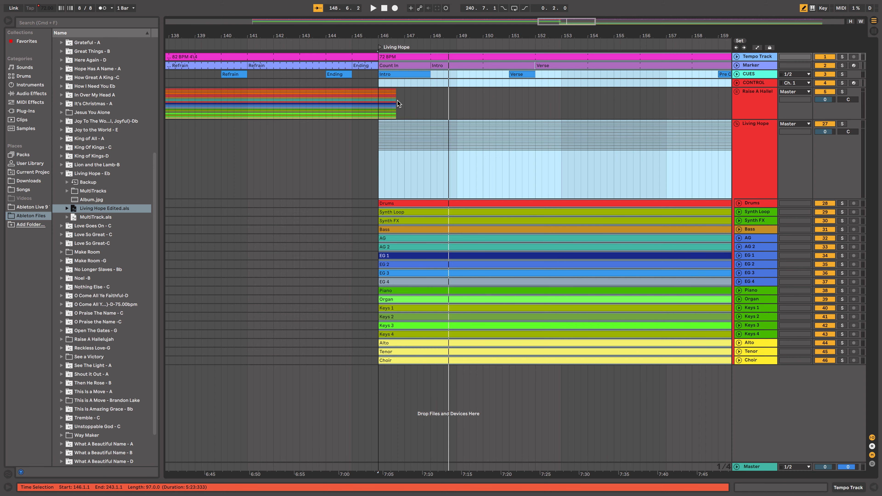
pyautogui.keyDown('super'); pyautogui.click(398, 82); pyautogui.keyUp('super')
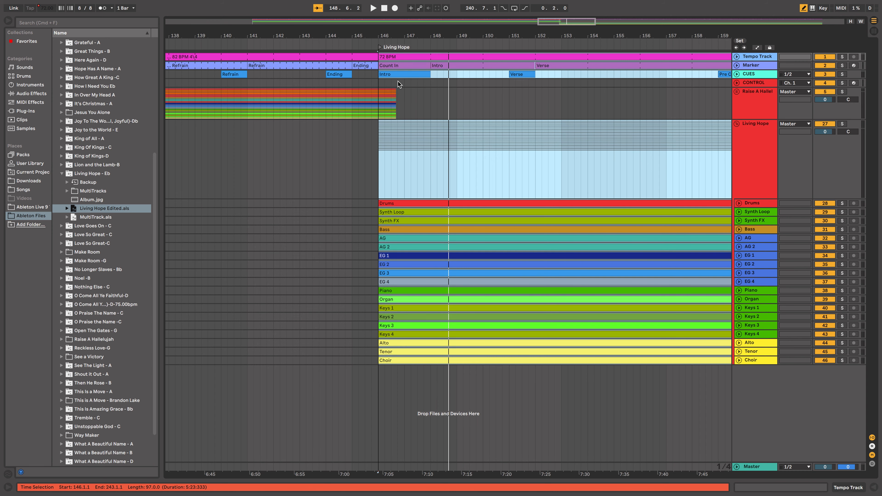
pyautogui.click(401, 56)
pyautogui.moveTo(401, 56); pyautogui.dragTo(353, 54)
# Play the transition into Living Hope with the metronome turned on, and fold the Living Hope group
pyautogui.click(310, 43)
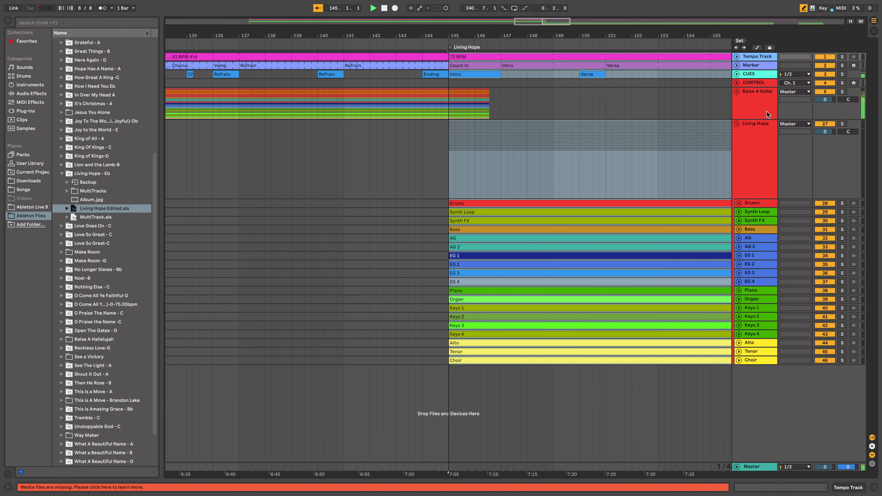
pyautogui.click(737, 123)
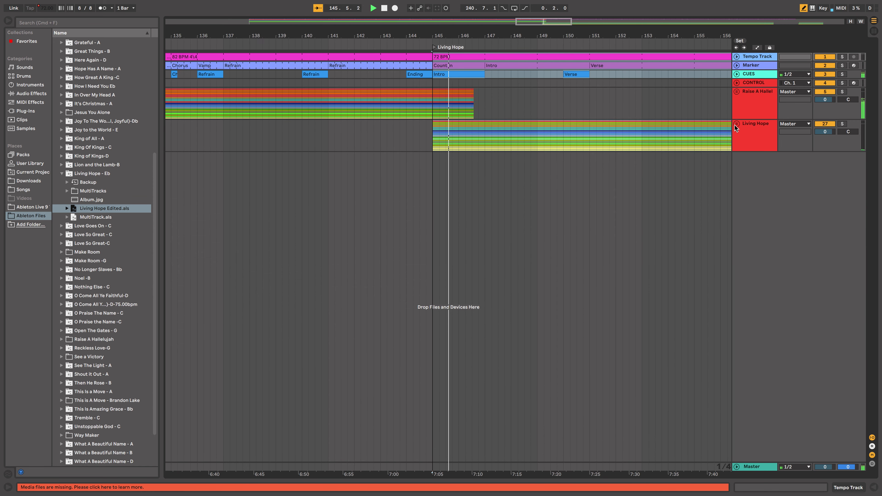
pyautogui.click(104, 9)
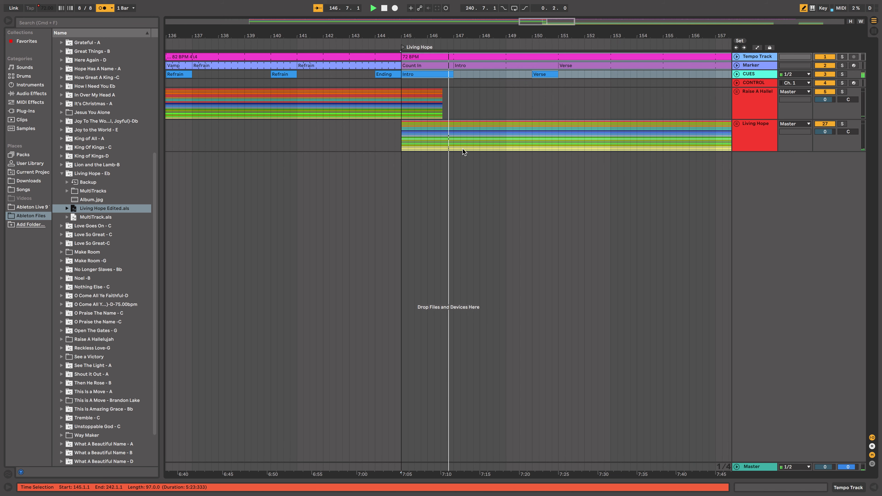
pyautogui.click(349, 46)
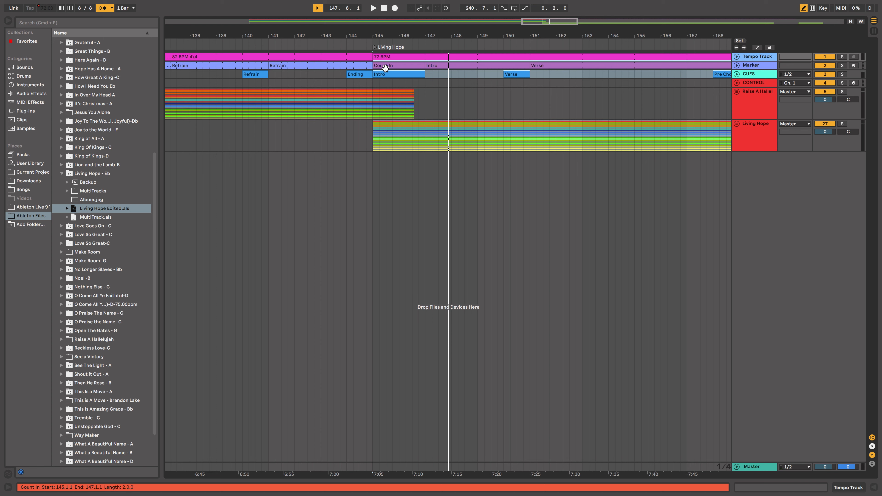
pyautogui.click(484, 68)
pyautogui.click(699, 101)
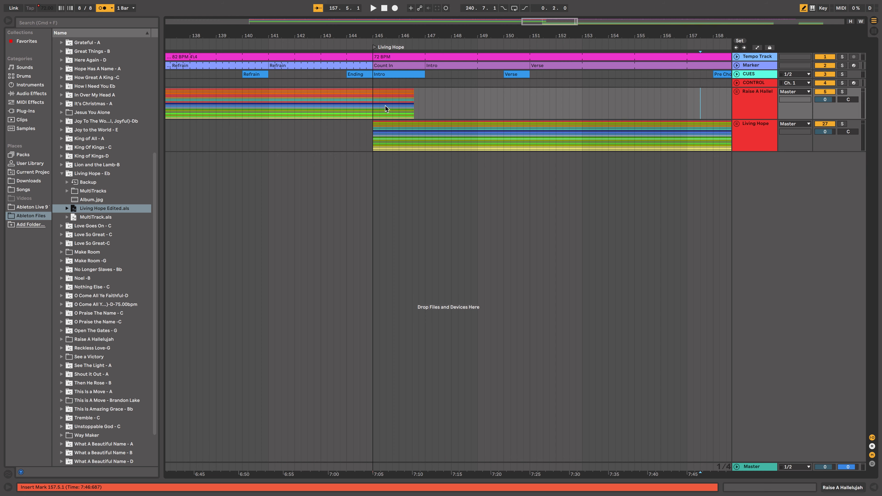
# Unfold the Living Hope group and delete the leftover Drums through Choir clip fragments between bars 241 and 253
pyautogui.press('w')
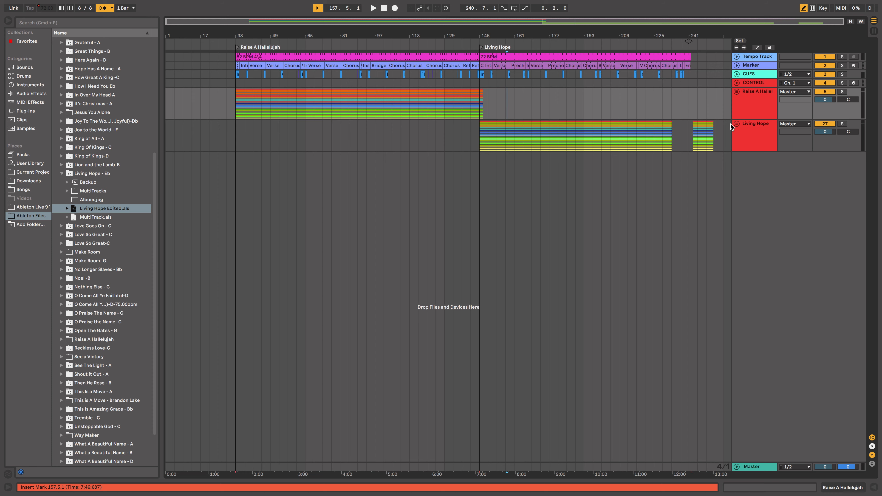
pyautogui.click(736, 124)
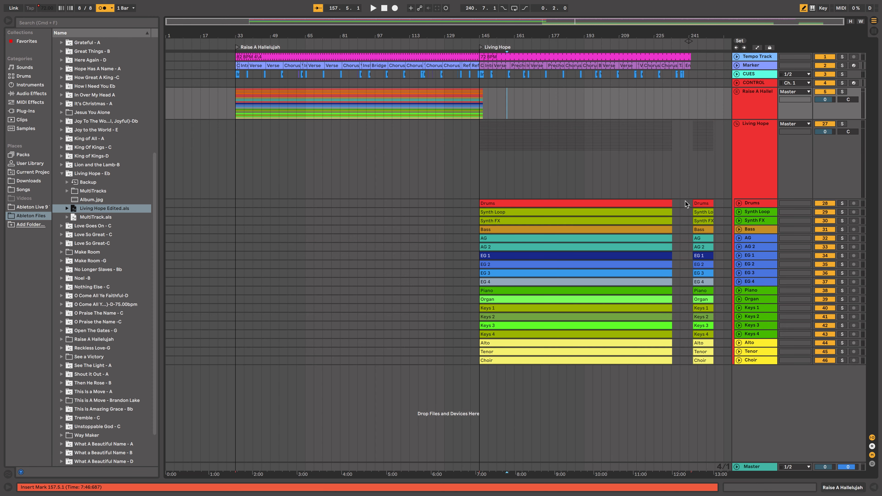
pyautogui.moveTo(685, 204); pyautogui.dragTo(719, 363)
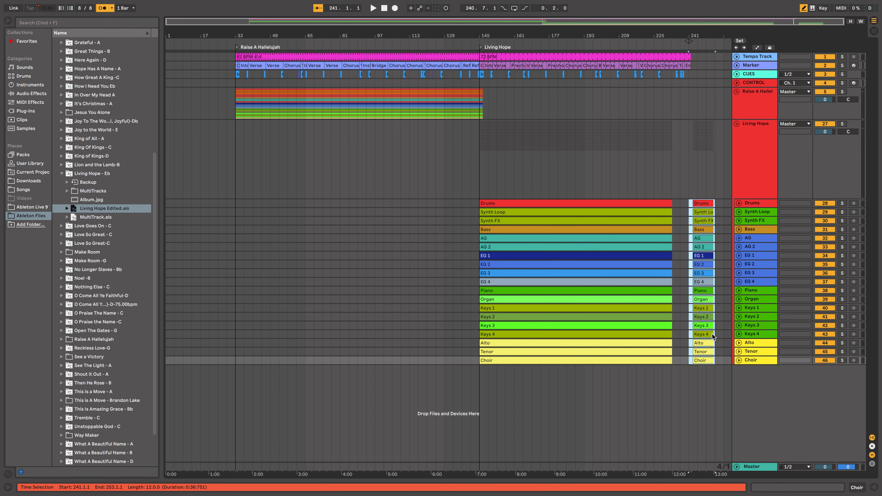
pyautogui.press('Delete')
# Extend Living Hope's Drums through Choir clips to end at bar 242
pyautogui.click(635, 202)
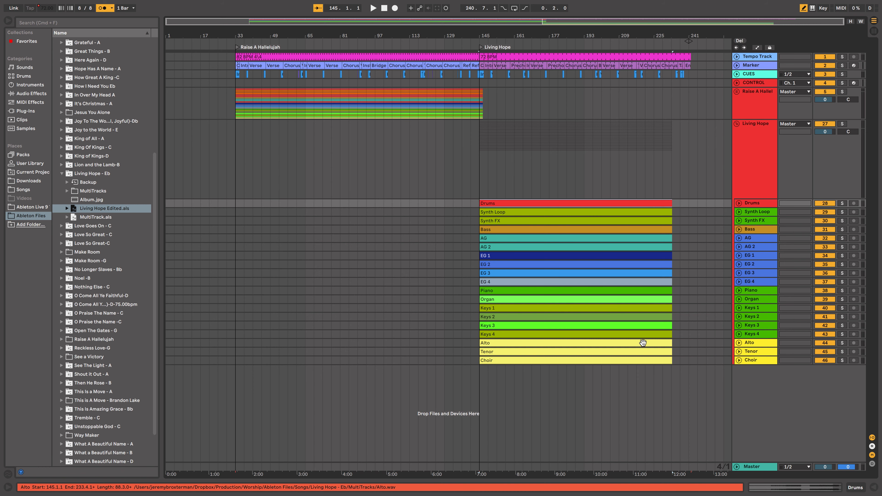
pyautogui.keyDown('shift'); pyautogui.click(646, 360); pyautogui.keyUp('shift')
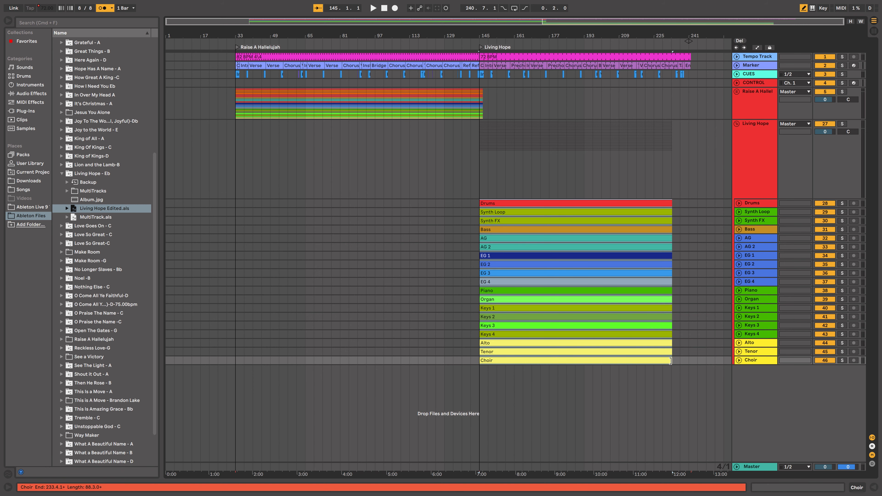
pyautogui.moveTo(670, 361); pyautogui.dragTo(760, 369)
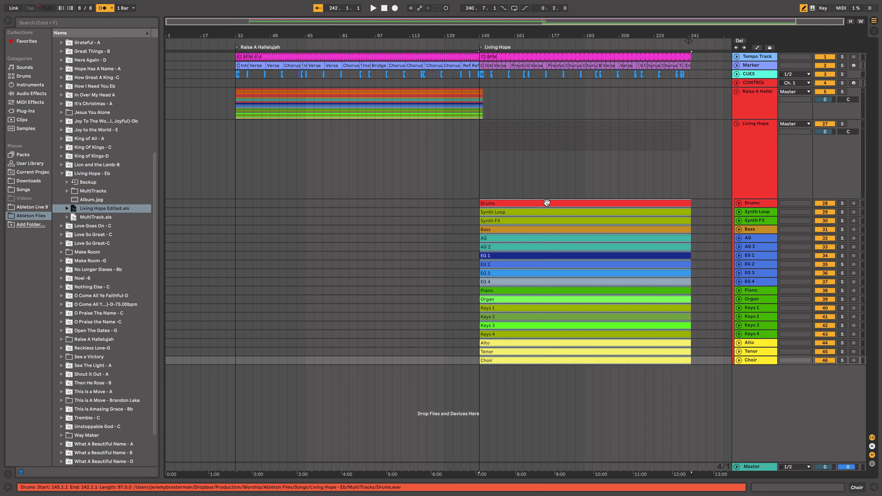
# Enable Warp on all Living Hope clips from Drums through Choir and transpose them by -3 st
pyautogui.click(555, 186)
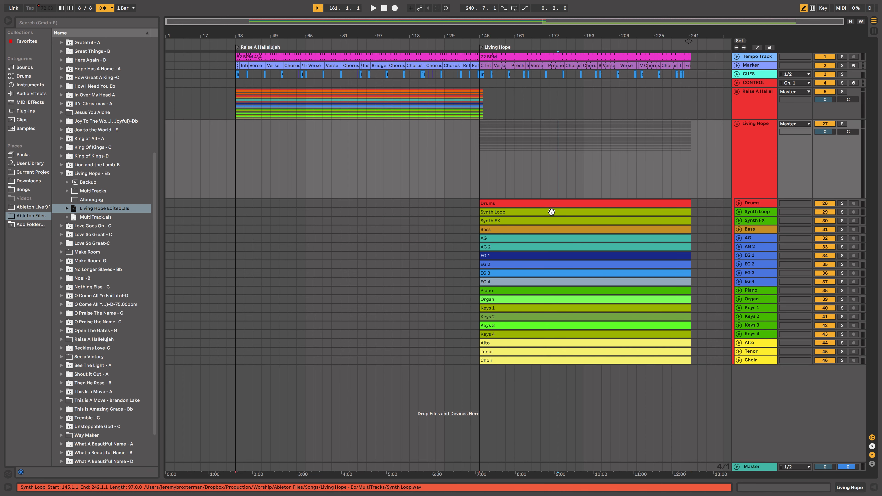
pyautogui.click(551, 204)
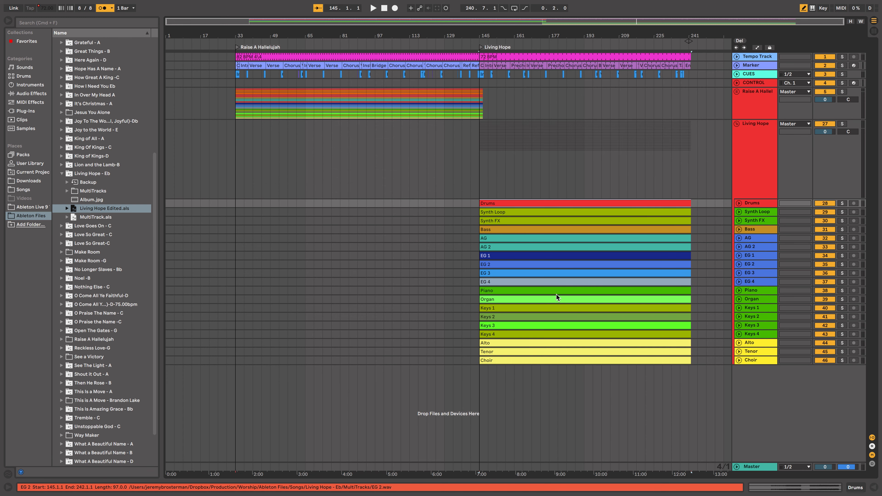
pyautogui.click(525, 360)
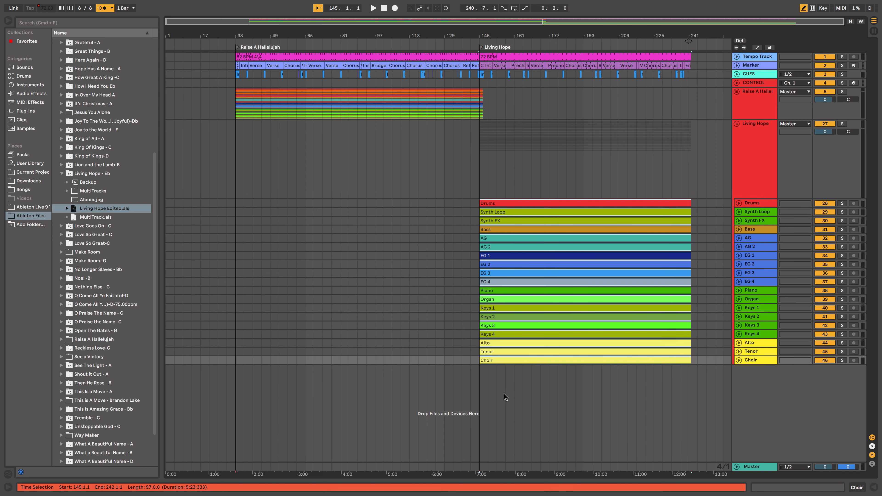
pyautogui.doubleClick(518, 360)
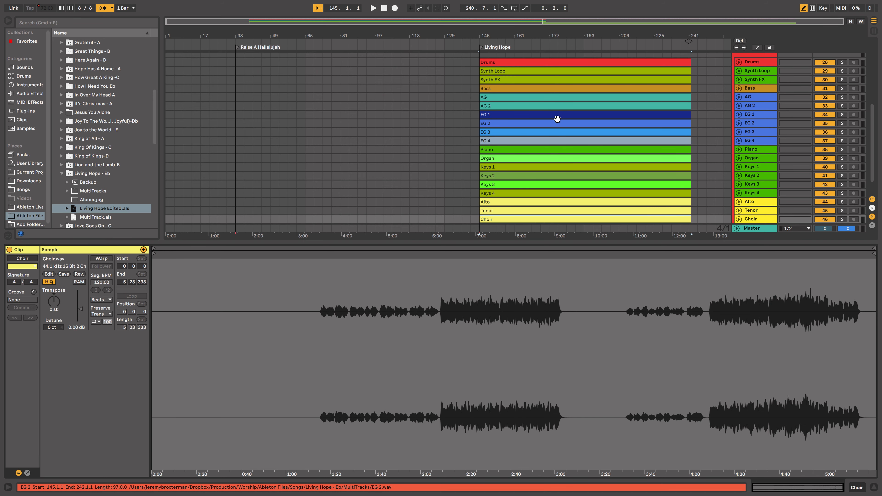
pyautogui.keyDown('shift'); pyautogui.click(554, 63); pyautogui.keyUp('shift')
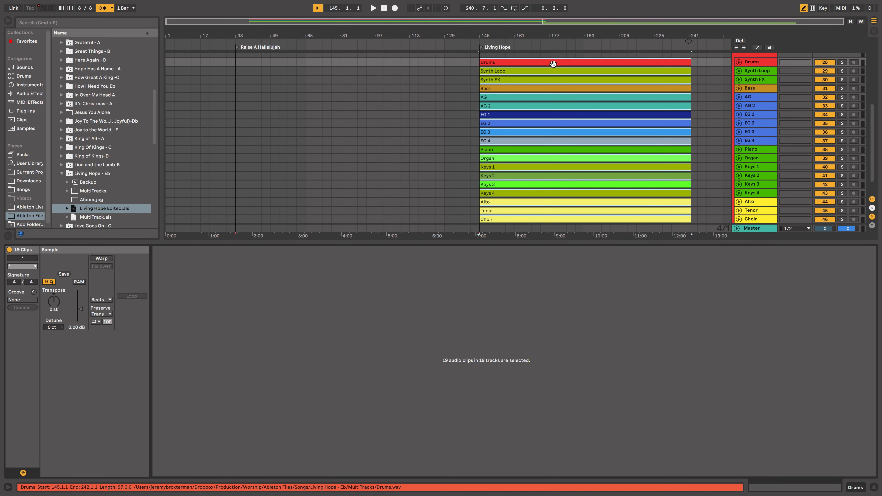
pyautogui.scroll(5, 439, 193)
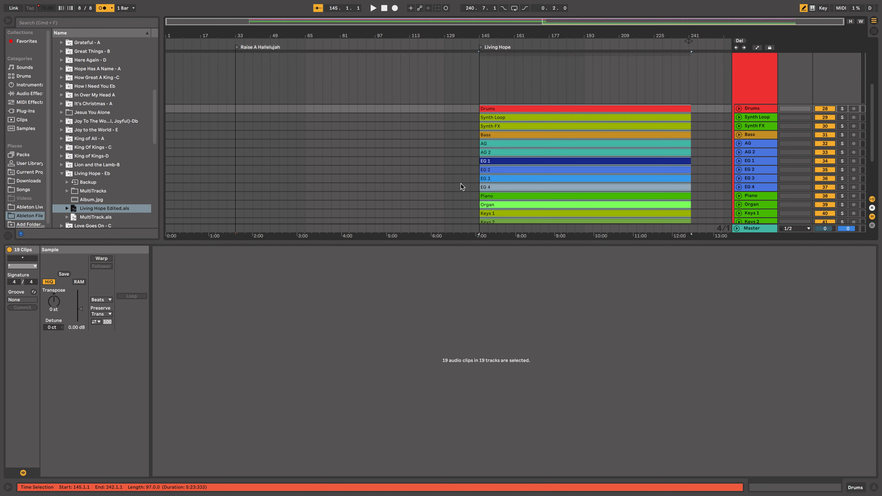
pyautogui.scroll(-5, 452, 190)
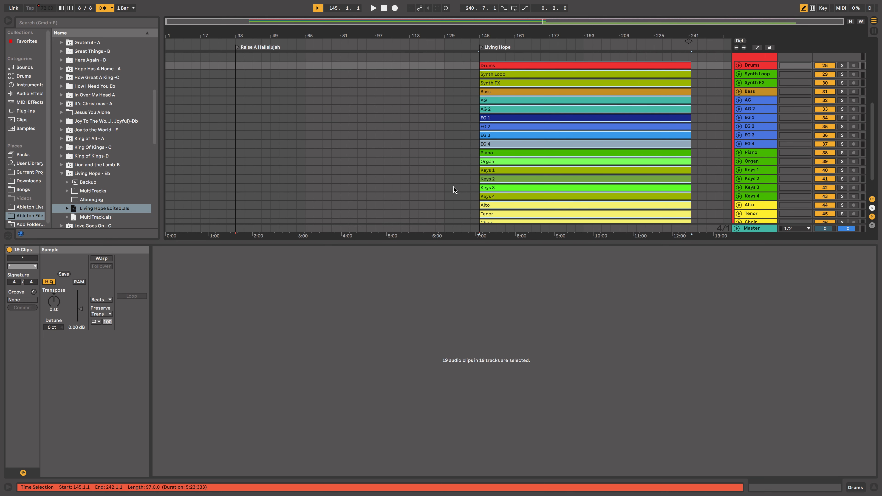
pyautogui.click(105, 259)
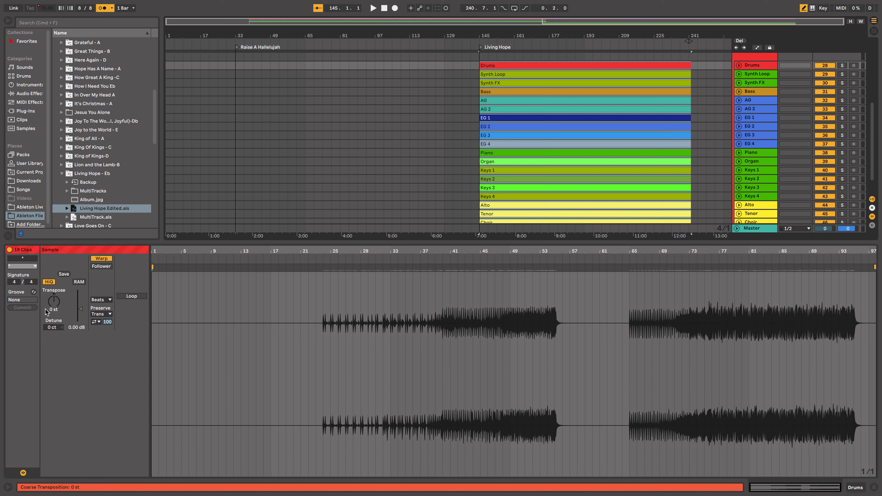
pyautogui.moveTo(54, 305); pyautogui.dragTo(53, 307)
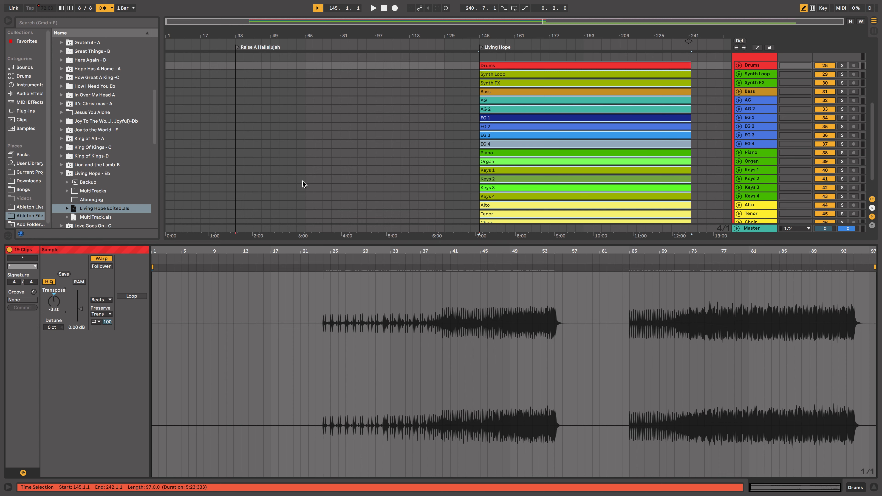
# Play briefly from bar 141 and set the selected Living Hope clips' warp mode to Complex Pro
pyautogui.scroll(6, 474, 162)
pyautogui.click(469, 42)
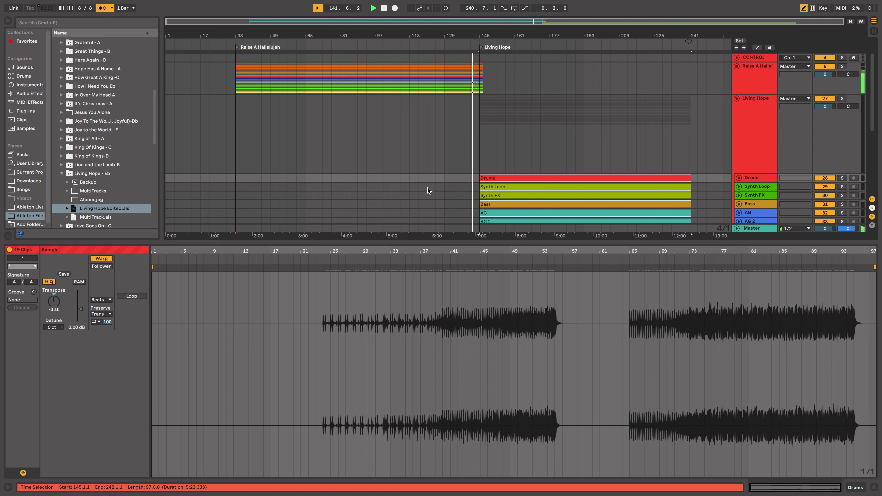
pyautogui.click(109, 301)
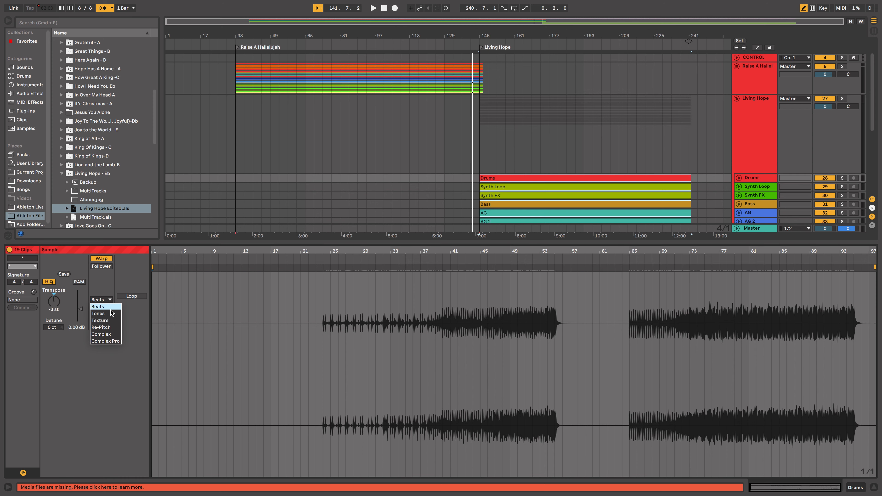
pyautogui.click(117, 342)
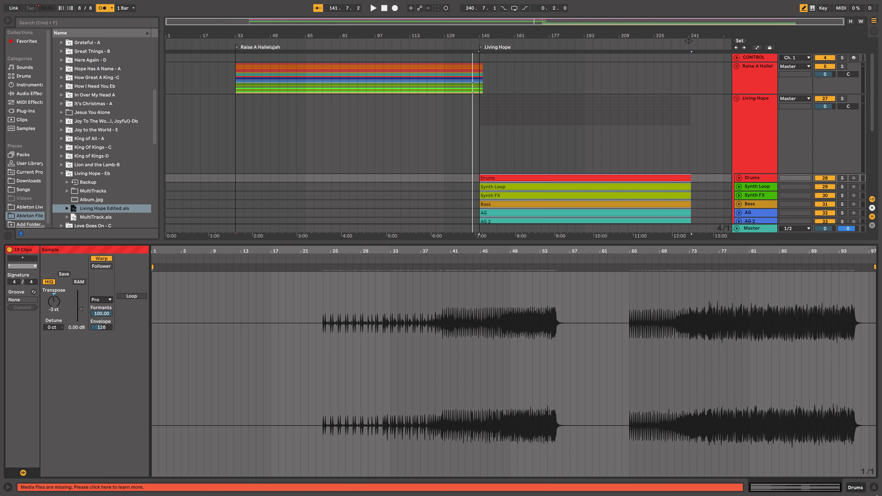
# Hide the clip view and play the transition from bar 141 into Living Hope
pyautogui.click(874, 488)
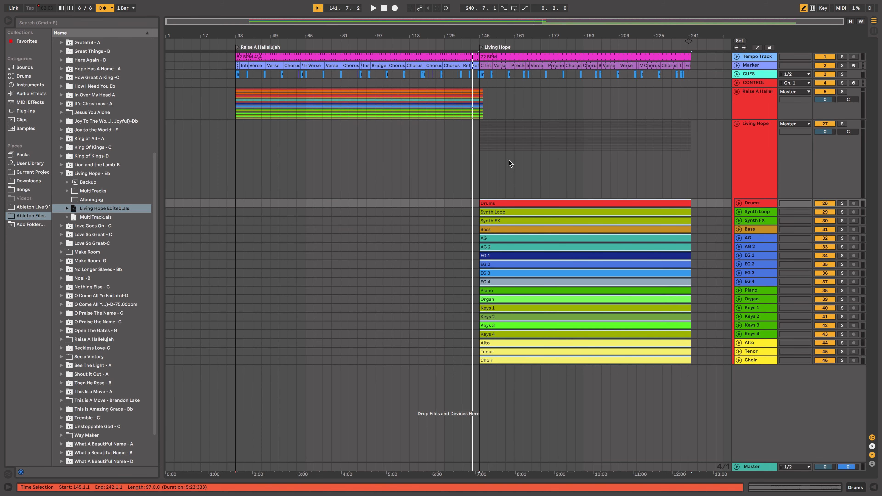
pyautogui.scroll(5, 509, 164)
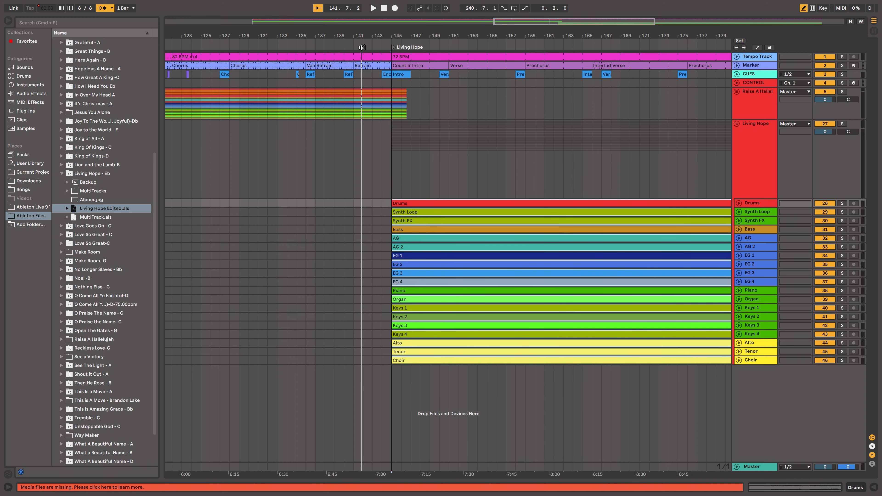
pyautogui.press('space')
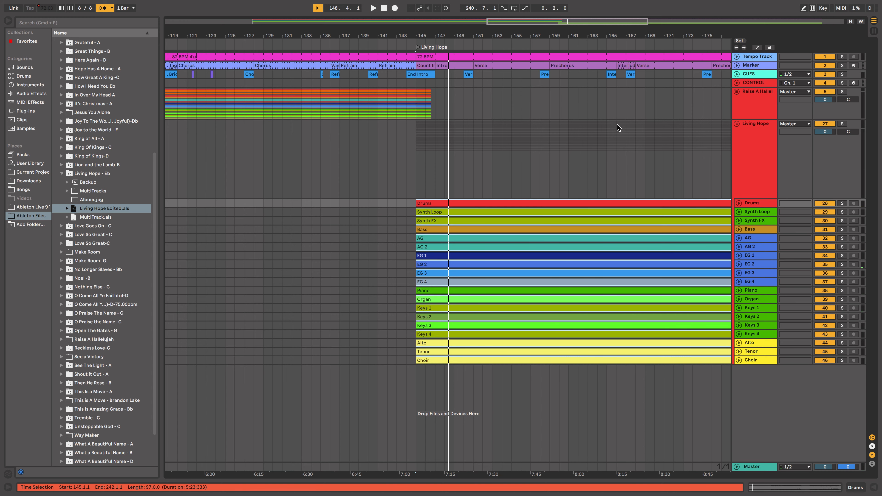
# Unfold the Raise A Hallelujah group and mute its Drums, AG, AG 2, EG 1 and EG 2 tracks
pyautogui.click(736, 91)
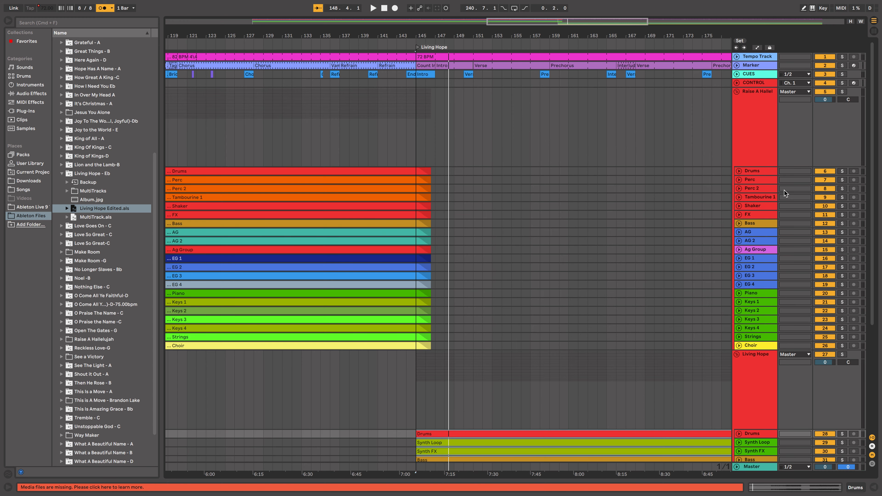
pyautogui.click(829, 171)
pyautogui.click(821, 232)
pyautogui.click(822, 241)
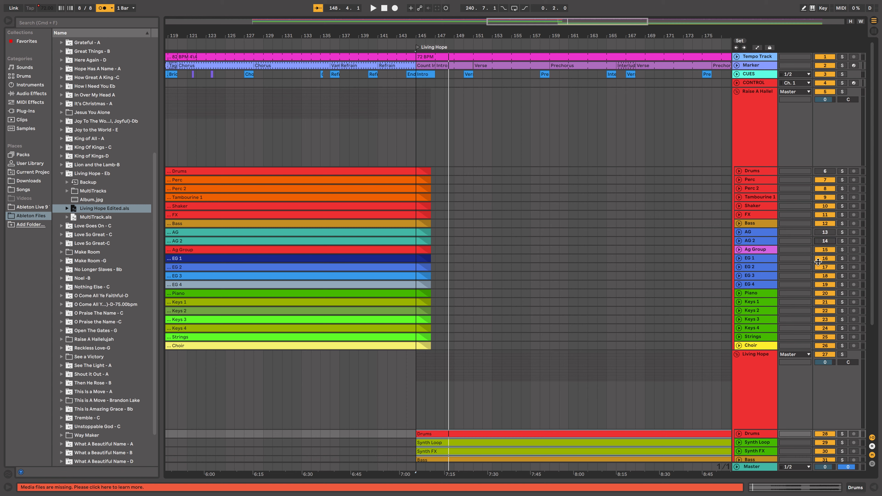
pyautogui.click(822, 258)
pyautogui.click(820, 267)
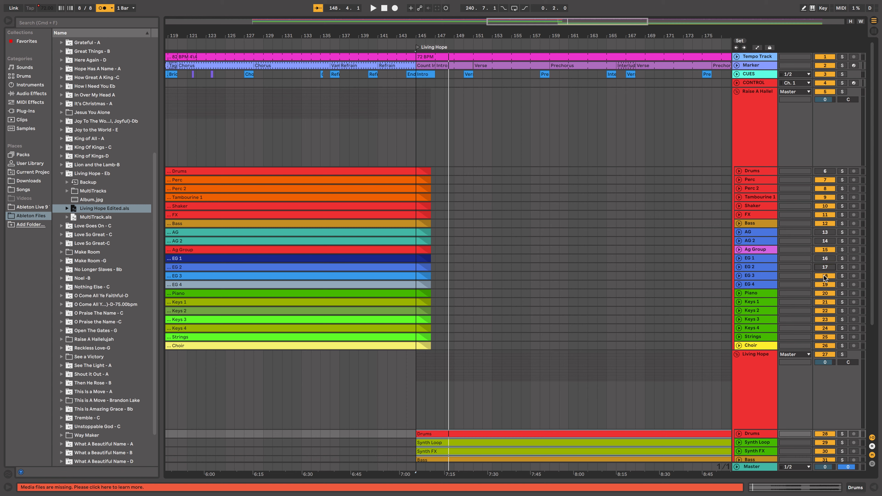
# Mute Raise A Hallelujah's EG 3 track, and briefly expand EG 3 and EG 4 to compare their waveforms
pyautogui.click(739, 276)
pyautogui.click(739, 308)
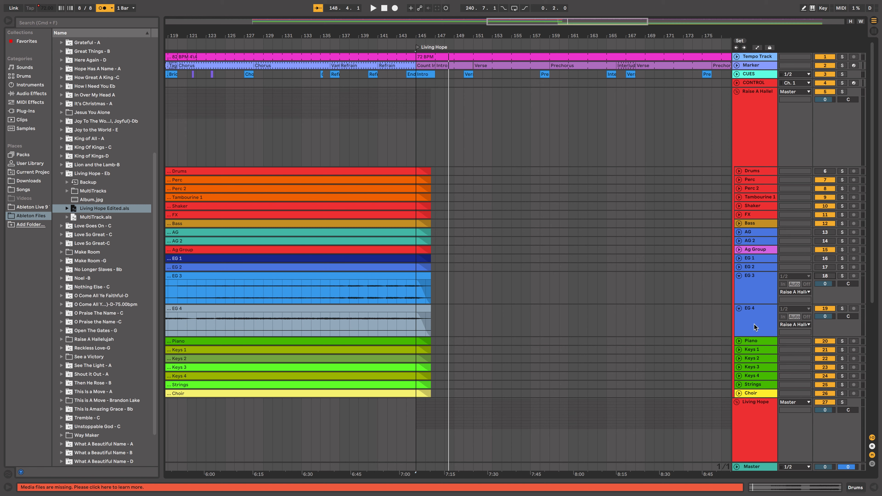
pyautogui.moveTo(830, 312); pyautogui.dragTo(830, 318)
pyautogui.click(739, 309)
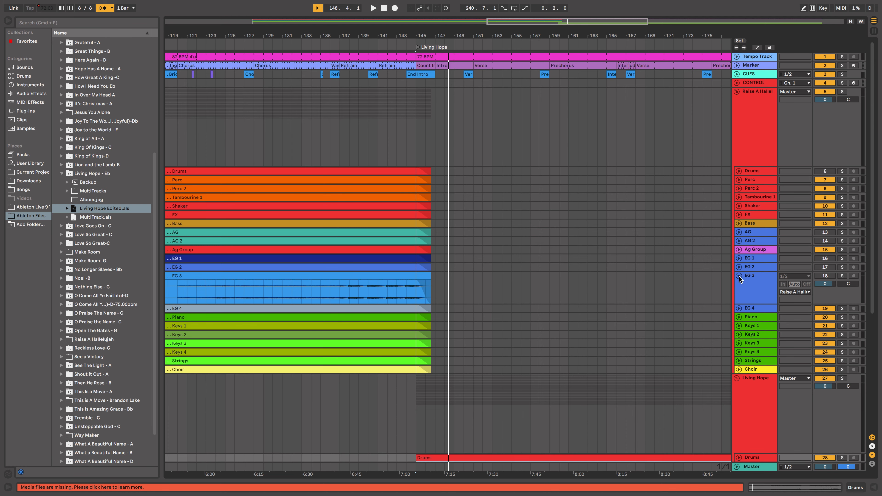
pyautogui.click(739, 277)
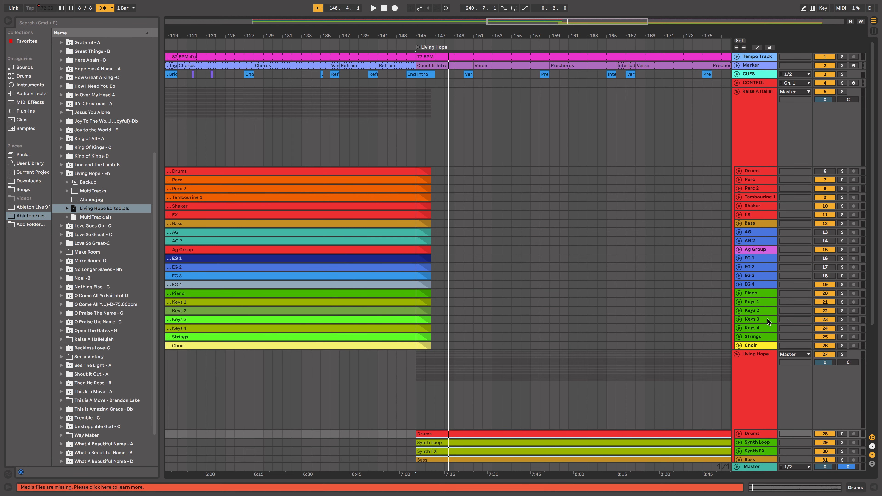
# Mute the Piano, Strings and Choir tracks of Raise A Hallelujah and fold the group
pyautogui.click(823, 295)
pyautogui.click(820, 337)
pyautogui.click(816, 345)
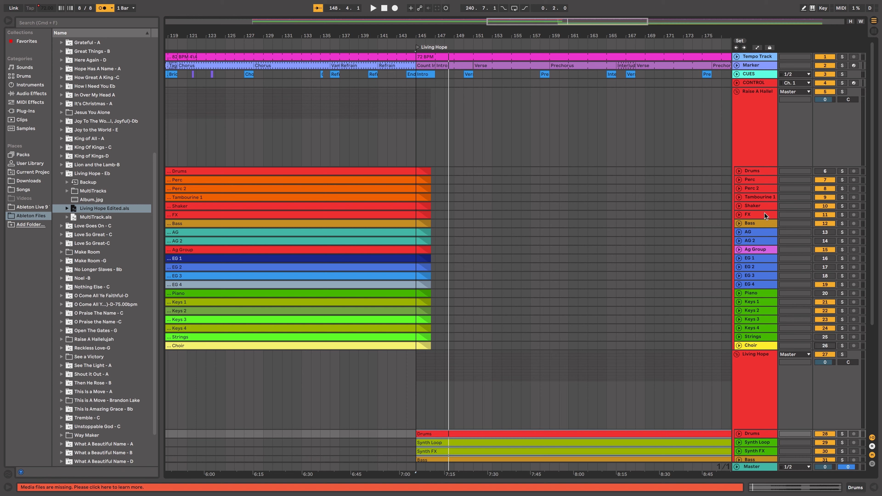
pyautogui.click(737, 92)
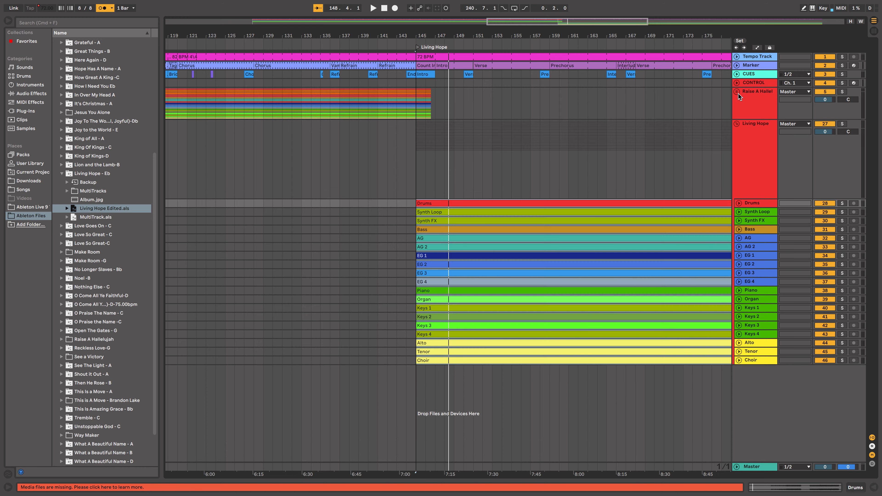
# Mute the Drums, AG, AG 2, EG 1 and EG 2 tracks in the Living Hope group
pyautogui.click(828, 205)
pyautogui.click(829, 239)
pyautogui.click(829, 246)
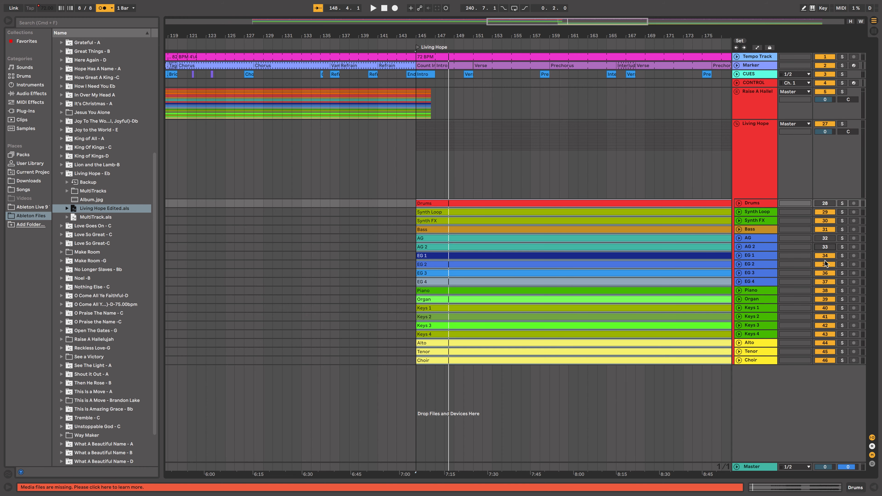
pyautogui.click(825, 256)
pyautogui.click(825, 264)
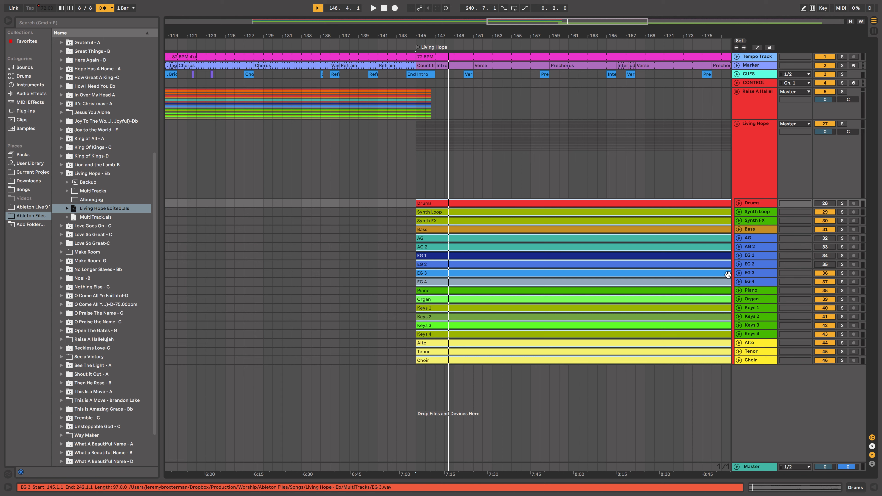
# Mute Living Hope's Piano, Alto, Tenor and Choir tracks and fold the group
pyautogui.click(821, 293)
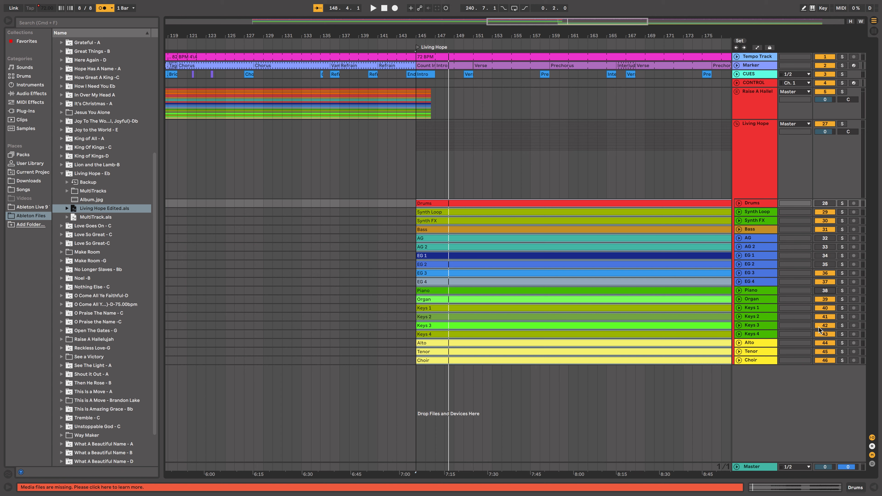
pyautogui.click(820, 344)
pyautogui.click(823, 351)
pyautogui.click(823, 361)
pyautogui.click(736, 123)
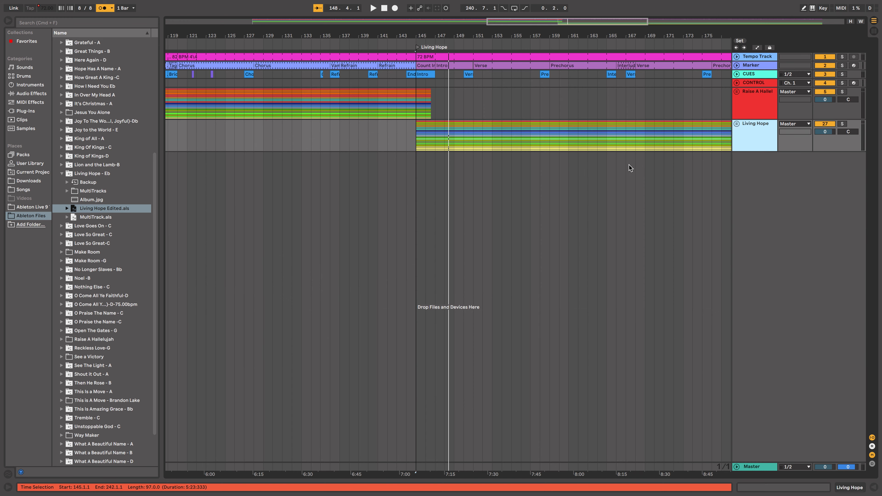
# Play the end of Living Hope around bars 240 and 241 to check where the next song can start
pyautogui.press('w')
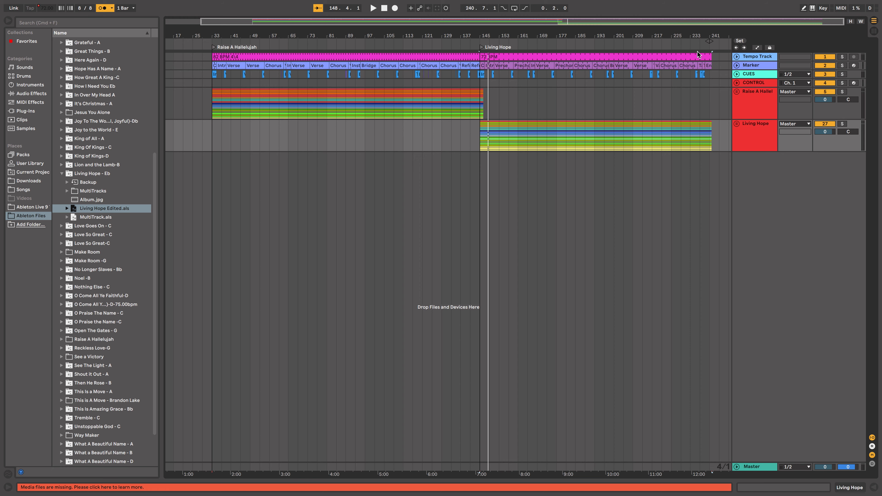
pyautogui.scroll(6, 687, 55)
pyautogui.hscroll(4, 677, 77)
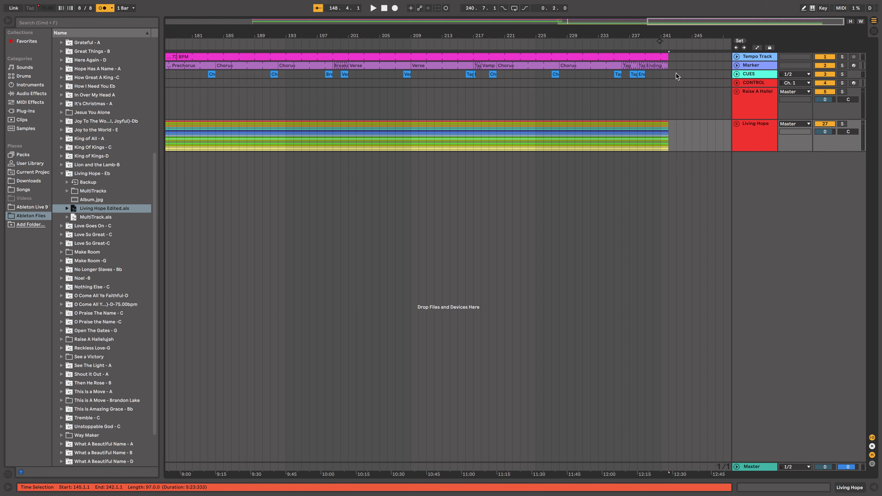
pyautogui.click(663, 48)
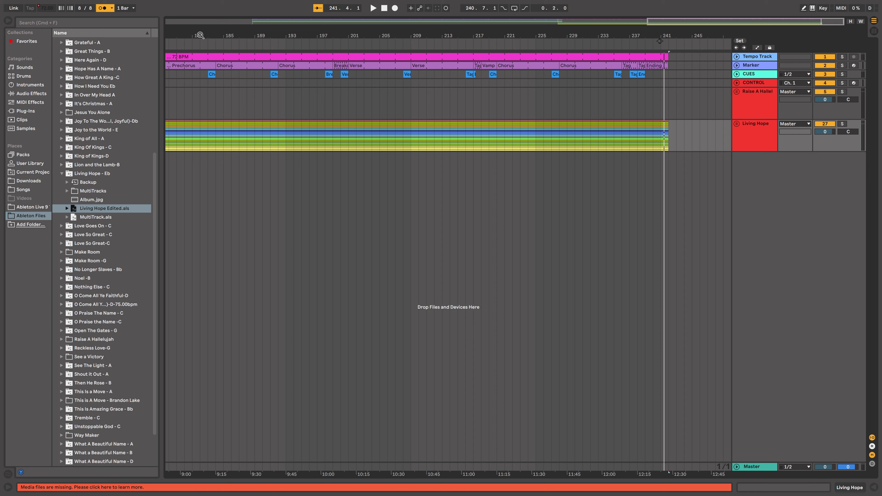
pyautogui.click(651, 46)
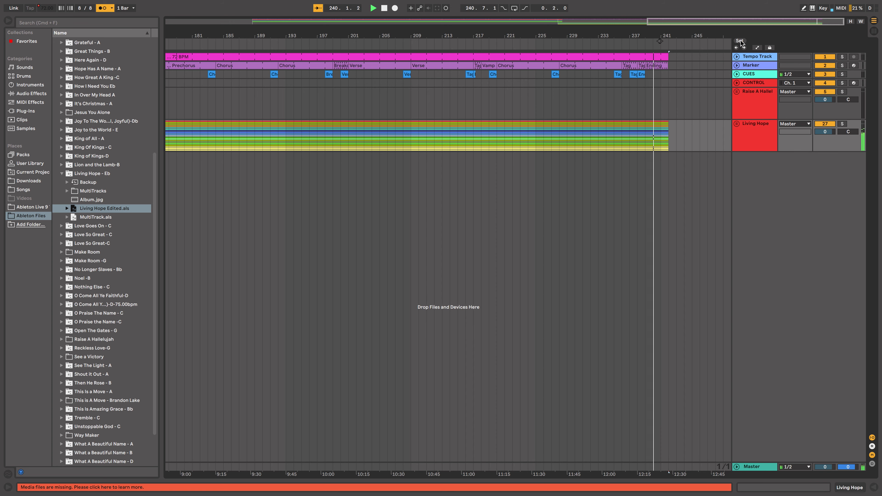
pyautogui.press('space')
# Add a locator named "Build My Life" at bar 240 and trim the end of Living Hope's Tempo Track clip to it
pyautogui.click(653, 75)
pyautogui.click(739, 41)
pyautogui.write('Build My Life')
pyautogui.press('Return')
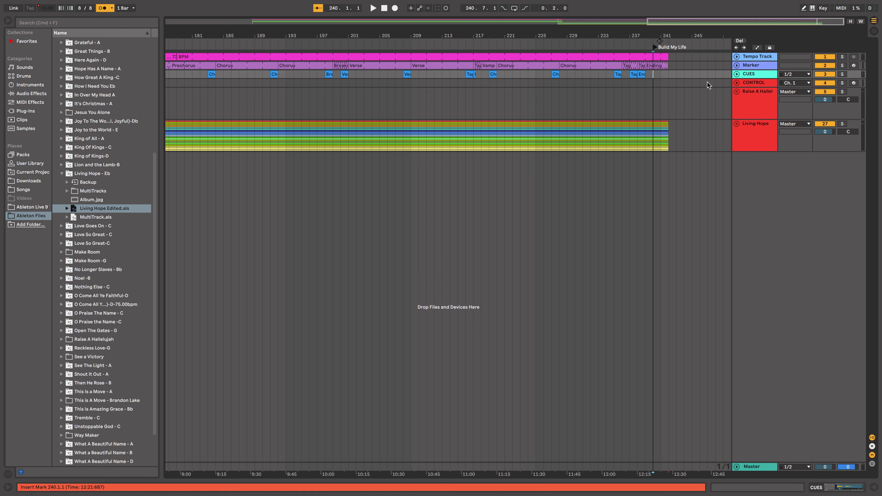
pyautogui.moveTo(667, 57); pyautogui.dragTo(653, 57)
# Import Build My Life Edited.als from the Build My Life - G folder into the arrangement below the Living Hope group
pyautogui.click(62, 173)
pyautogui.scroll(5, 63, 170)
pyautogui.click(62, 96)
pyautogui.moveTo(105, 130); pyautogui.dragTo(465, 243)
# Move the imported 70 BPM, marker and cue clips onto the Tempo Track, Marker and CUES tracks at the Build My Life locator
pyautogui.press('super+x')
pyautogui.click(709, 57)
pyautogui.moveTo(709, 36); pyautogui.dragTo(500, 174)
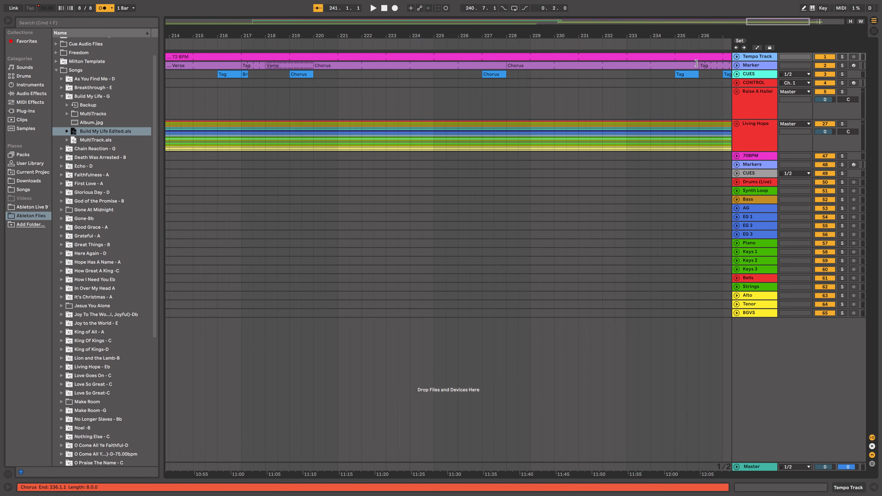
pyautogui.press('super+v')
# Group the imported tracks from Drums (Live) through BGVS and name the group Build My Life
pyautogui.press('w')
pyautogui.click(326, 182)
pyautogui.keyDown('shift'); pyautogui.click(329, 314); pyautogui.keyUp('shift')
pyautogui.click(752, 182)
pyautogui.keyDown('shift'); pyautogui.click(748, 313); pyautogui.keyUp('shift')
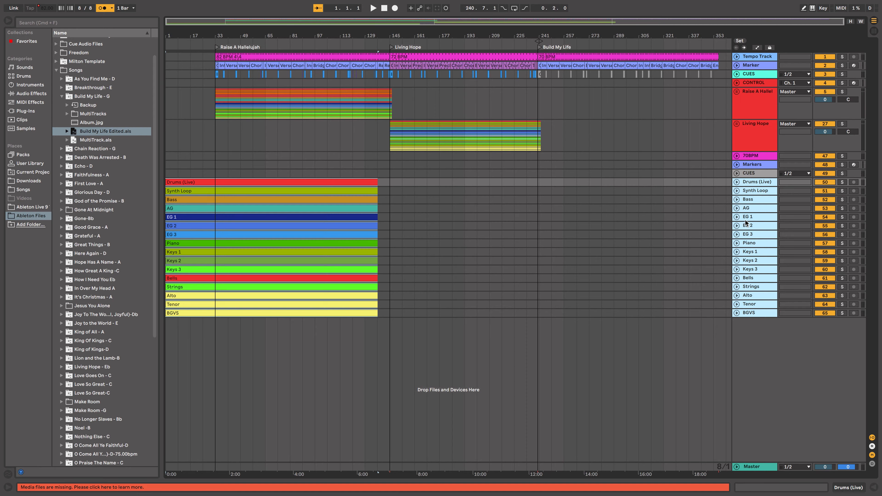
pyautogui.press('super+g')
# Move all clips of the Build My Life group to start at the locator at bar 240
pyautogui.press('super+x')
pyautogui.click(539, 232)
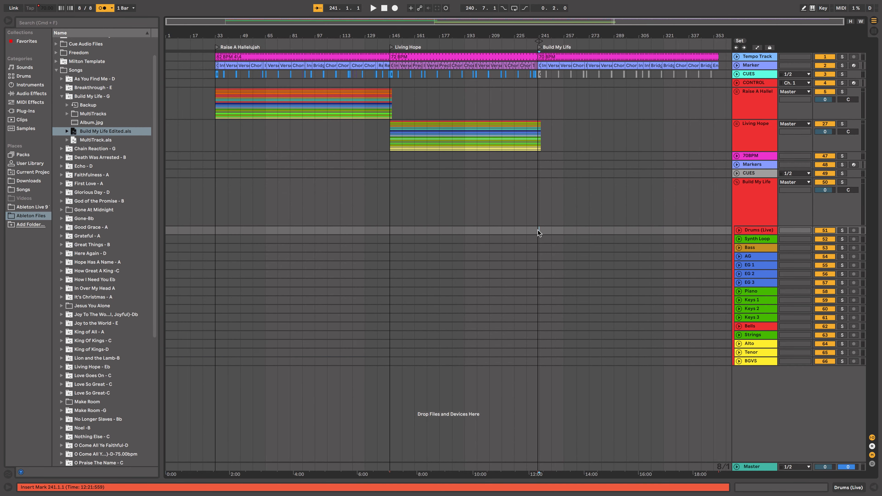
pyautogui.scroll(10, 539, 232)
pyautogui.click(475, 231)
pyautogui.press('super+v')
# Check that the Build My Life clips line up with the locator at bar 240 and play the transition from there
pyautogui.press('w')
pyautogui.scroll(8, 536, 154)
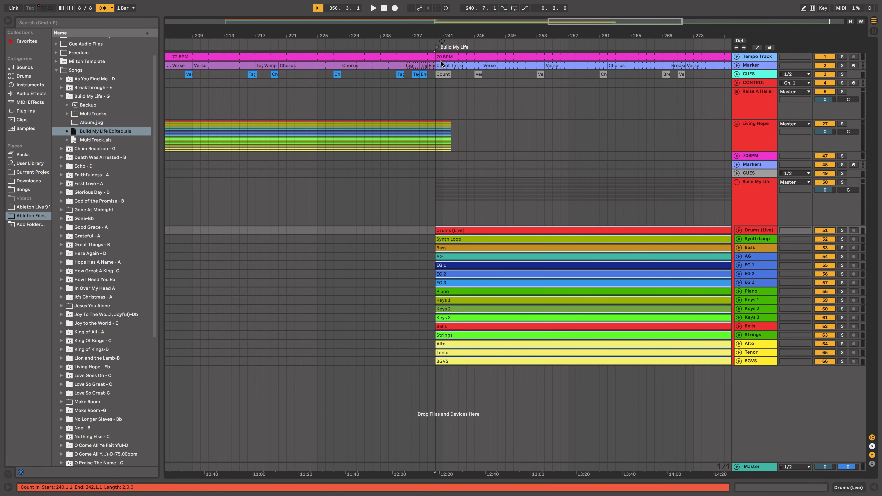
pyautogui.scroll(6, 439, 95)
pyautogui.scroll(3, 438, 94)
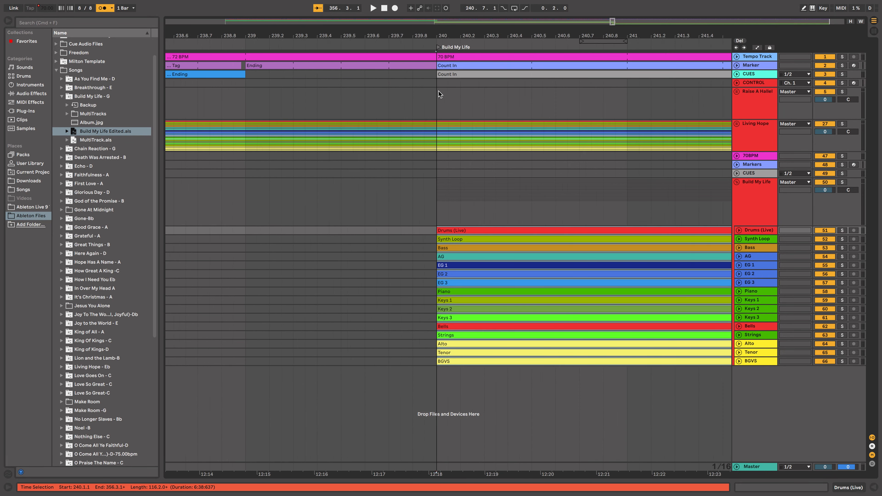
pyautogui.scroll(-6, 438, 86)
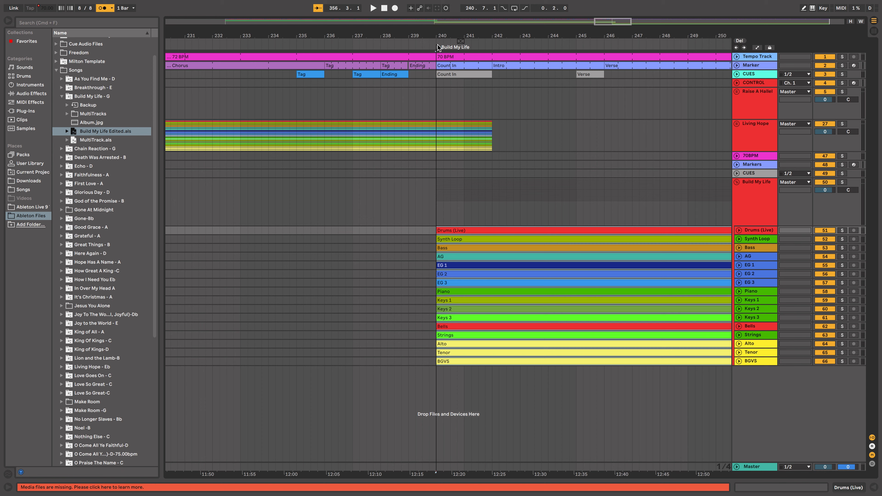
pyautogui.click(421, 43)
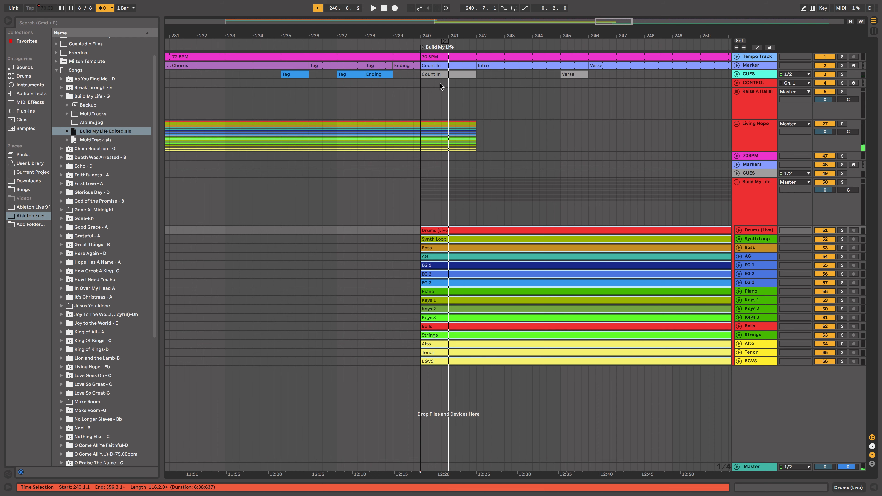
# Try moving the Build My Life locator back into bar 239 with an 8/8 time signature change there, and undo both changes
pyautogui.scroll(10, 428, 80)
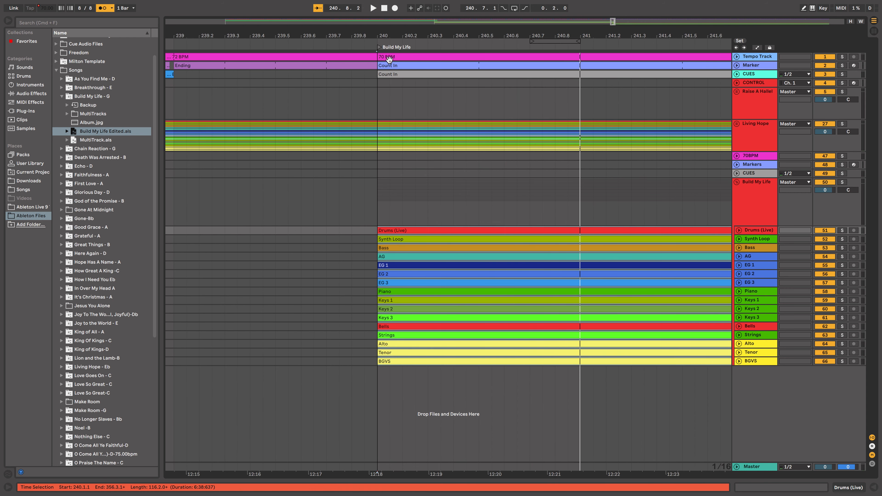
pyautogui.moveTo(379, 52); pyautogui.dragTo(290, 52)
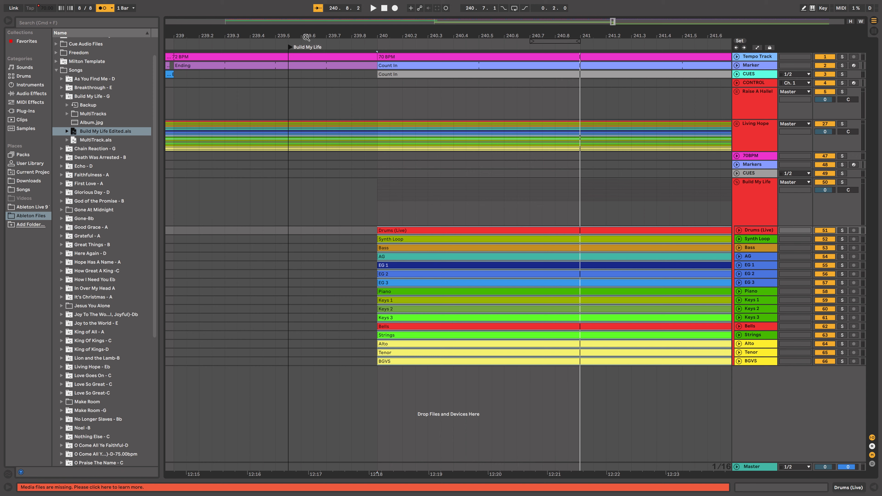
pyautogui.rightClick(289, 42)
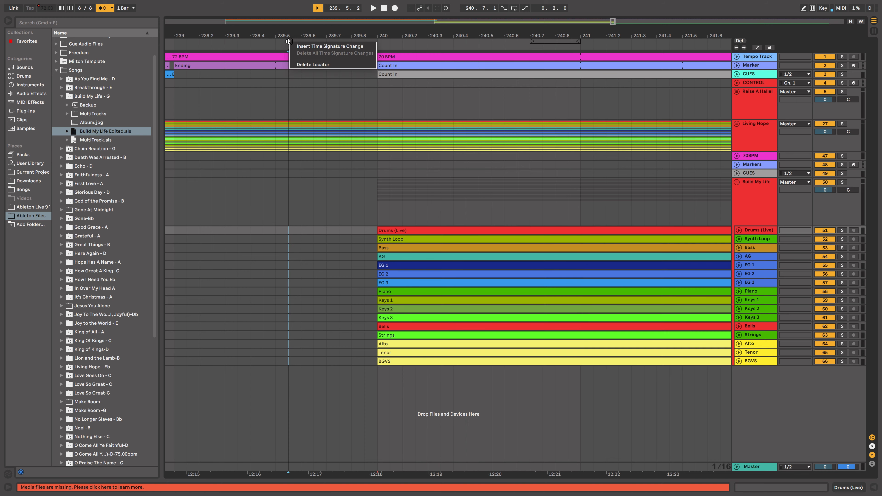
pyautogui.click(305, 48)
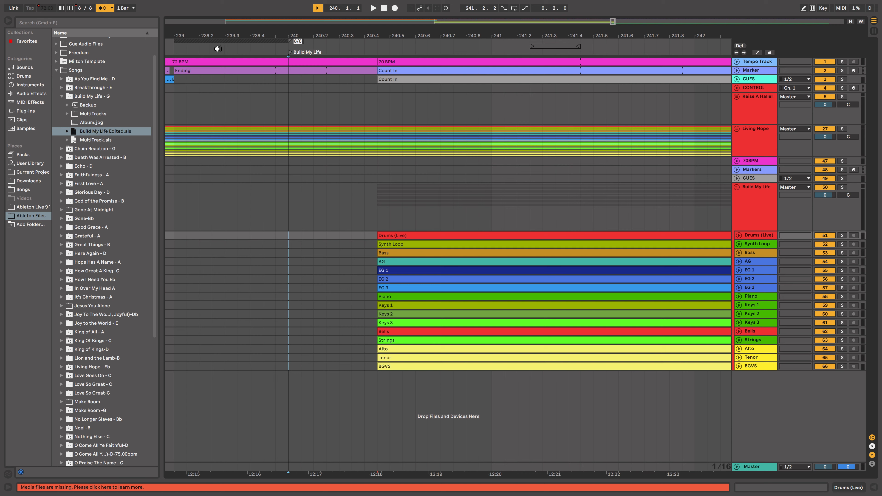
pyautogui.scroll(-5, 320, 70)
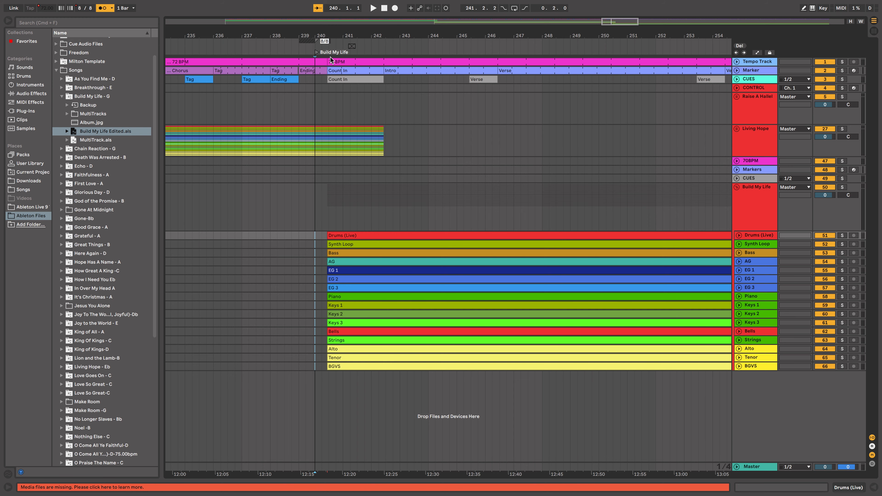
pyautogui.click(298, 46)
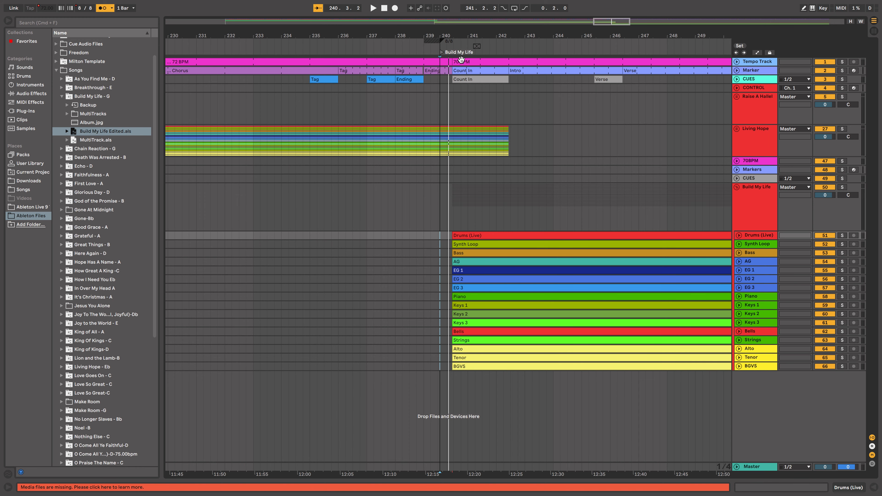
pyautogui.press('super+z')
pyautogui.press('super+z')
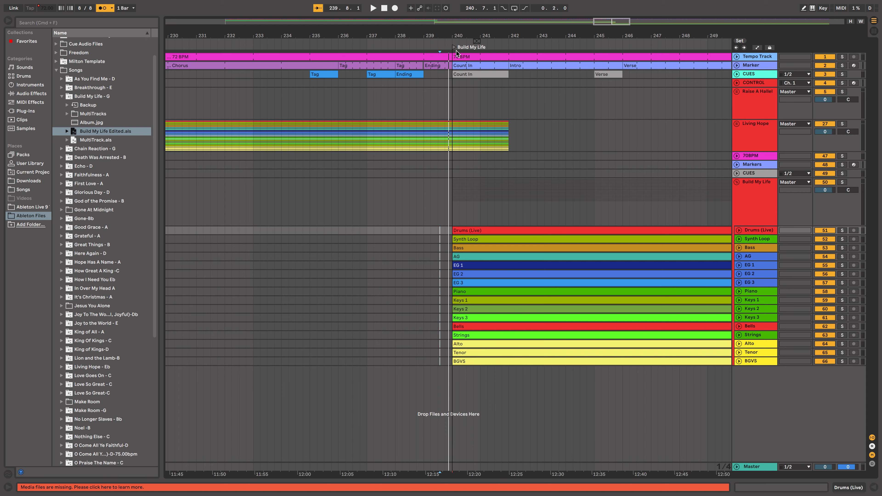
# Set the insert marker at bar 240 and play the ending of Build My Life from around bar 352
pyautogui.scroll(5, 424, 120)
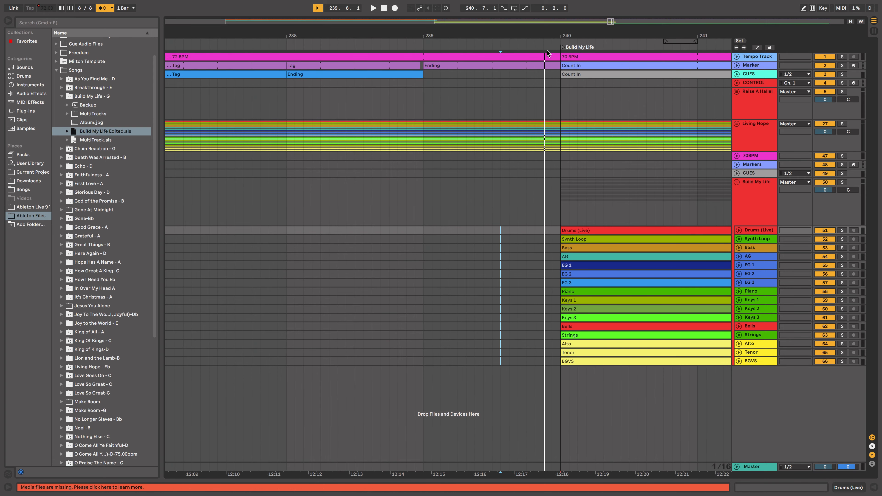
pyautogui.click(562, 95)
pyautogui.click(563, 99)
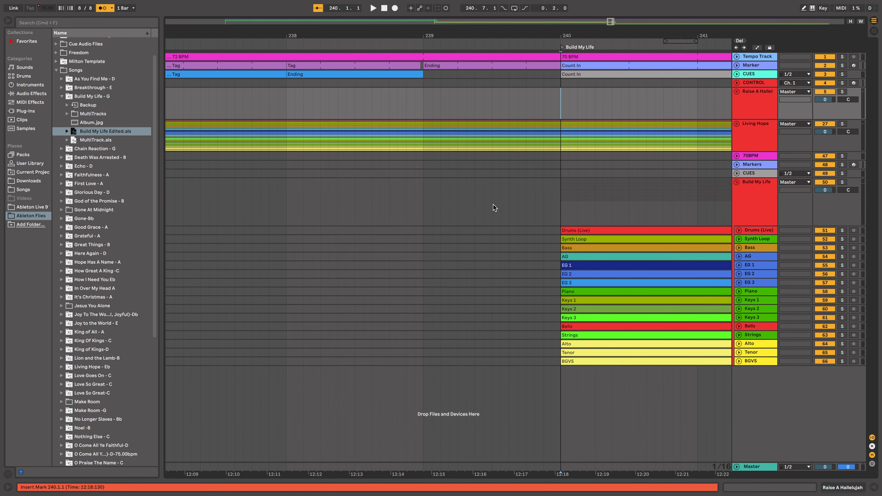
pyautogui.scroll(-10, 487, 208)
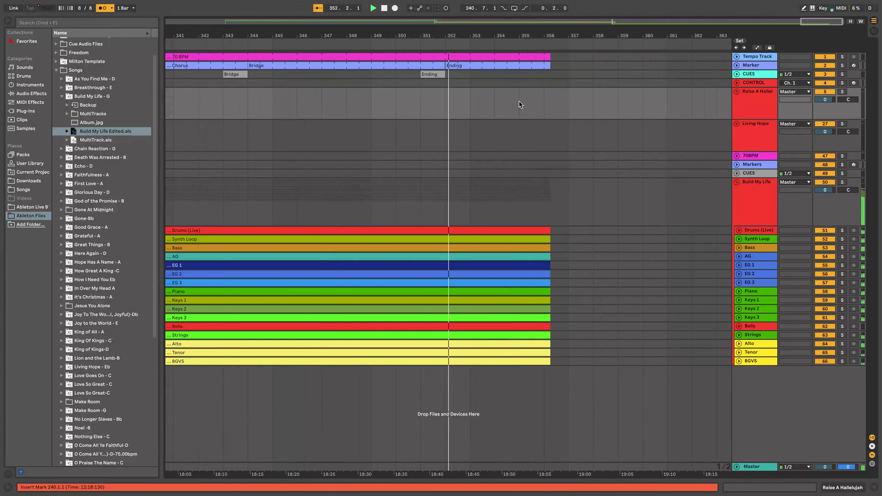
pyautogui.hscroll(1, 520, 103)
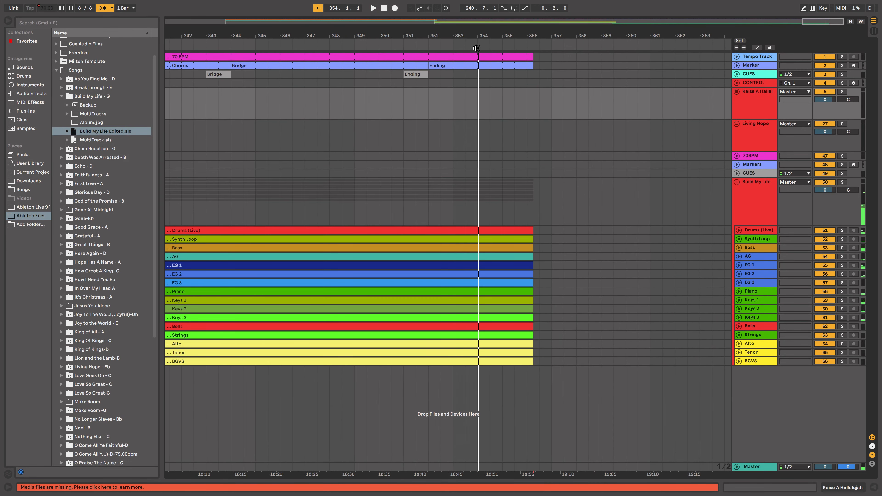
# Stop playback and add a locator named Here Again at bar 354, near the ending of Build My Life
pyautogui.press('space')
pyautogui.click(478, 83)
pyautogui.click(739, 41)
pyautogui.press('super+r')
pyautogui.write('Here Again')
pyautogui.press('Return')
# Select all 16 Build My Life stem clips, turn on Warp for them and adjust their transposition
pyautogui.click(512, 231)
pyautogui.keyDown('shift'); pyautogui.click(521, 361); pyautogui.keyUp('shift')
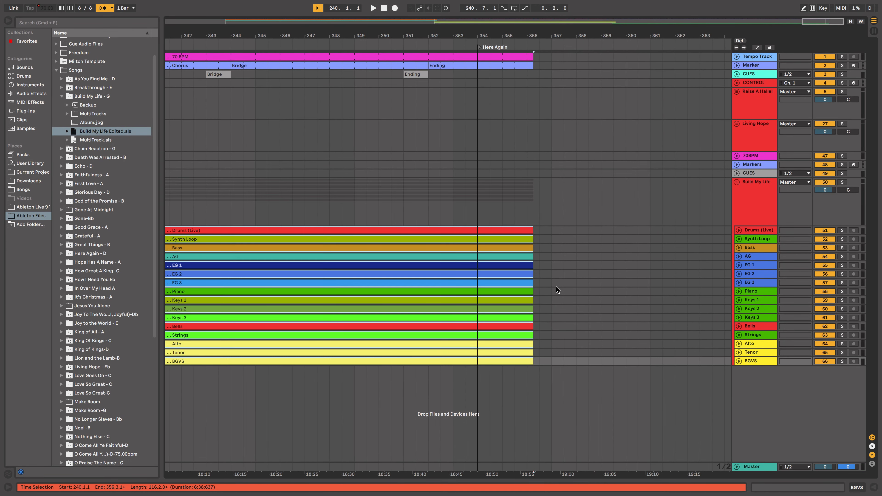
pyautogui.doubleClick(521, 361)
pyautogui.keyDown('shift'); pyautogui.click(503, 75); pyautogui.keyUp('shift')
pyautogui.click(100, 258)
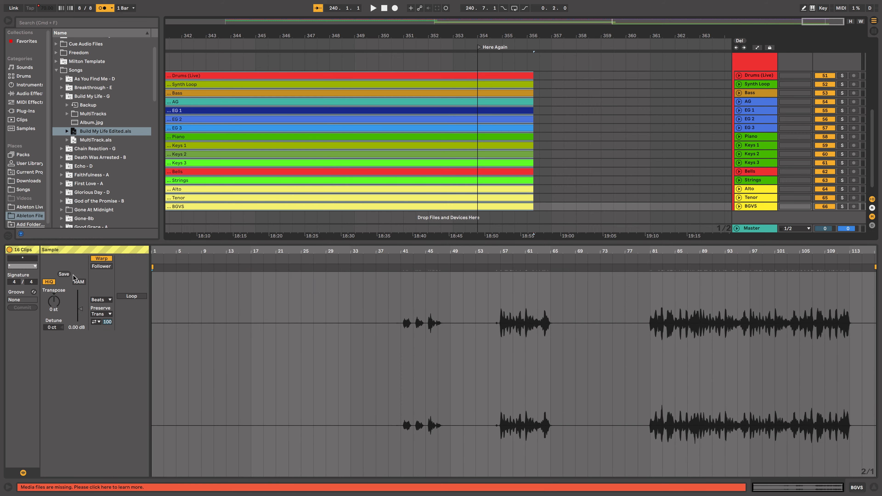
pyautogui.moveTo(59, 298); pyautogui.dragTo(59, 290)
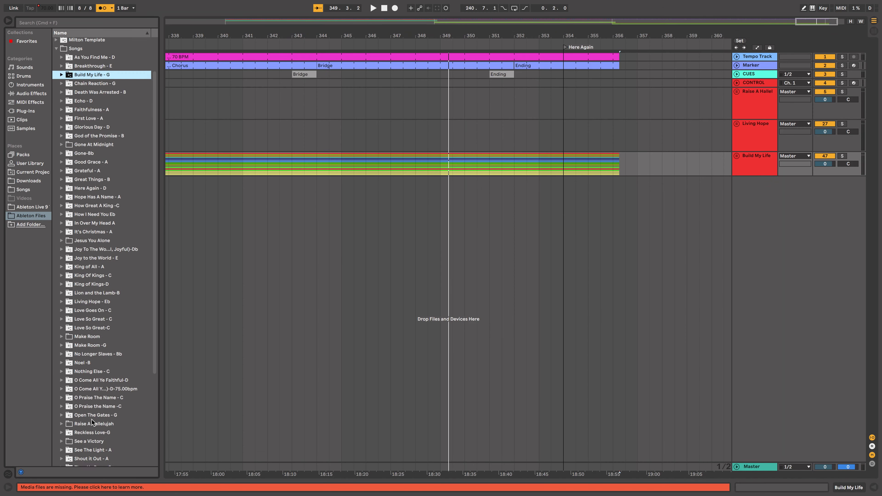
# Import the Here Again - Edited Short.als set from the Here Again - D folder below the Build My Life group
pyautogui.scroll(-5, 80, 149)
pyautogui.click(61, 59)
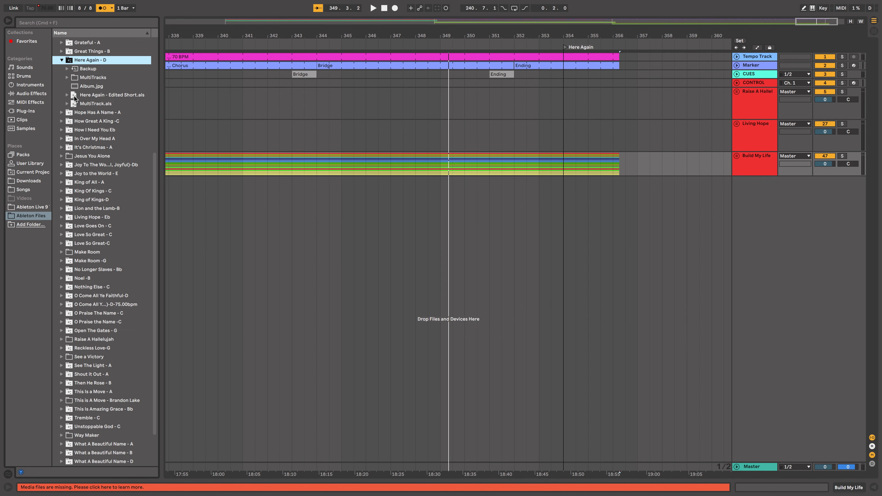
pyautogui.moveTo(104, 95); pyautogui.dragTo(535, 243)
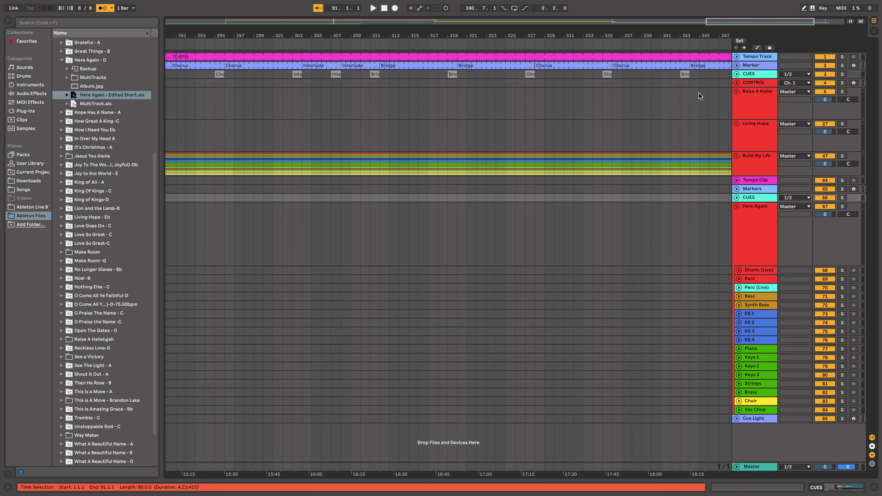
# Move the imported Here Again clips so that they start at the Here Again locator at bar 354
pyautogui.click(248, 409)
pyautogui.press('super+x')
pyautogui.scroll(10, 607, 271)
pyautogui.click(647, 271)
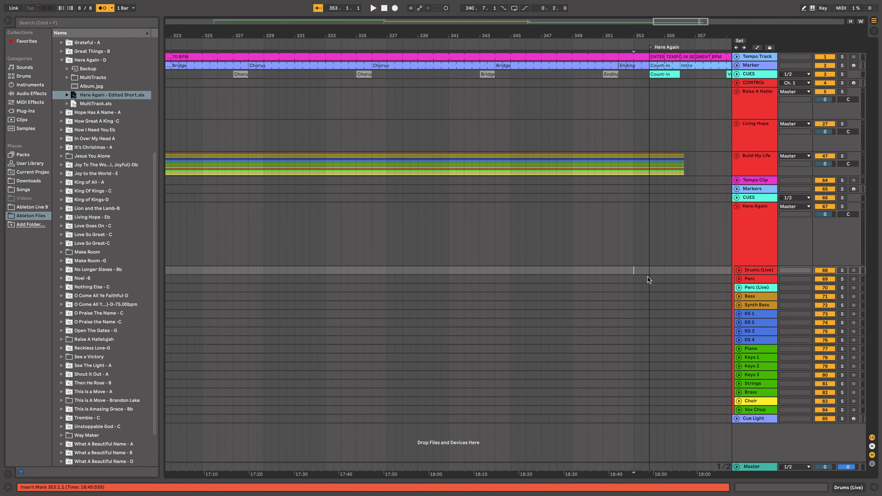
pyautogui.press('super+v')
pyautogui.scroll(-10, 648, 280)
# Delete the imported Cue Light, Tempo Clip, Markers and CUES tracks around the Here Again group
pyautogui.click(754, 418)
pyautogui.press('Delete')
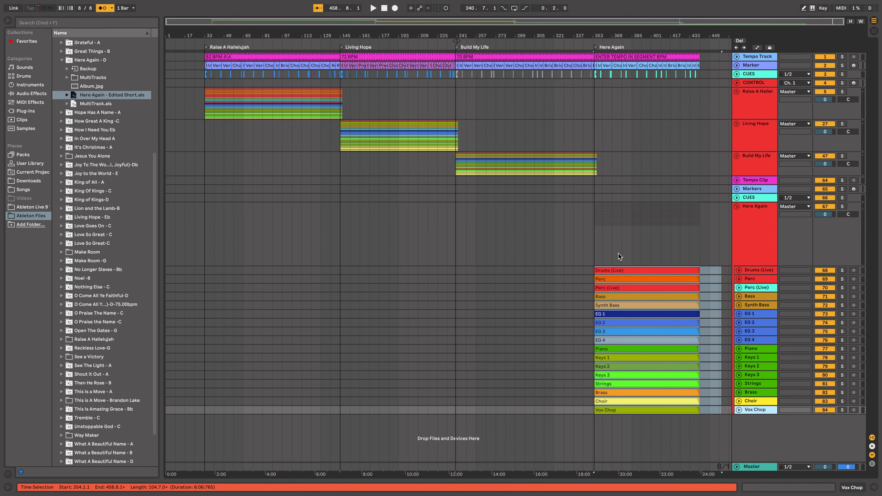
pyautogui.click(750, 180)
pyautogui.press('Delete')
pyautogui.press('Delete')
pyautogui.press('Delete')
# Select the Here Again stem clips to inspect them and play the start of the song from its locator
pyautogui.click(614, 244)
pyautogui.doubleClick(612, 385)
pyautogui.click(660, 80)
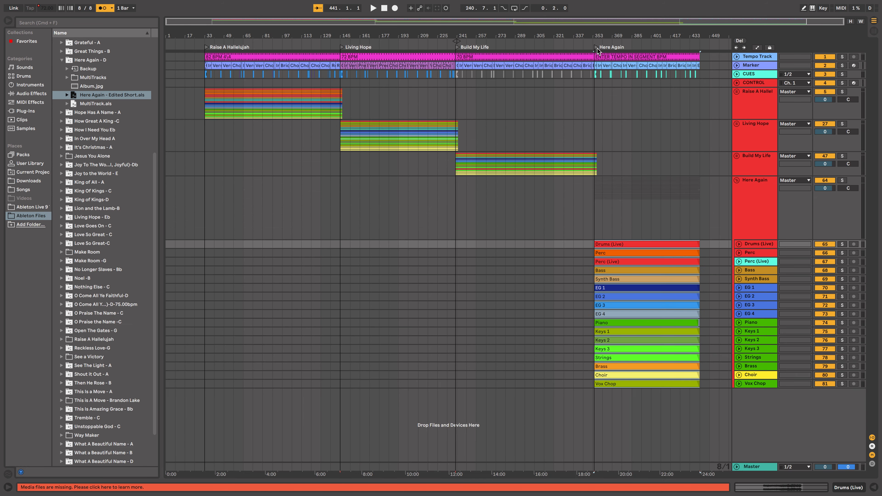
pyautogui.click(597, 48)
pyautogui.press('space')
pyautogui.scroll(10, 663, 197)
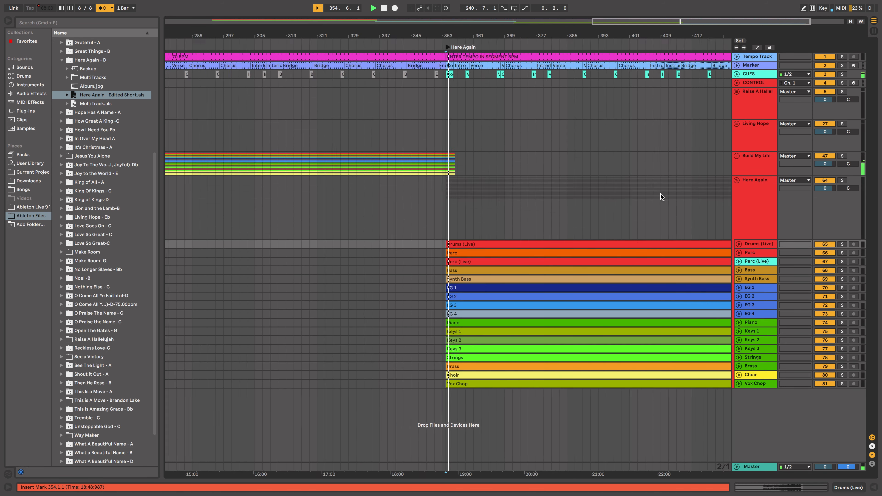
pyautogui.press('space')
# Fold the Here Again group and hide the empty clip view
pyautogui.click(422, 244)
pyautogui.keyDown('shift'); pyautogui.click(426, 384); pyautogui.keyUp('shift')
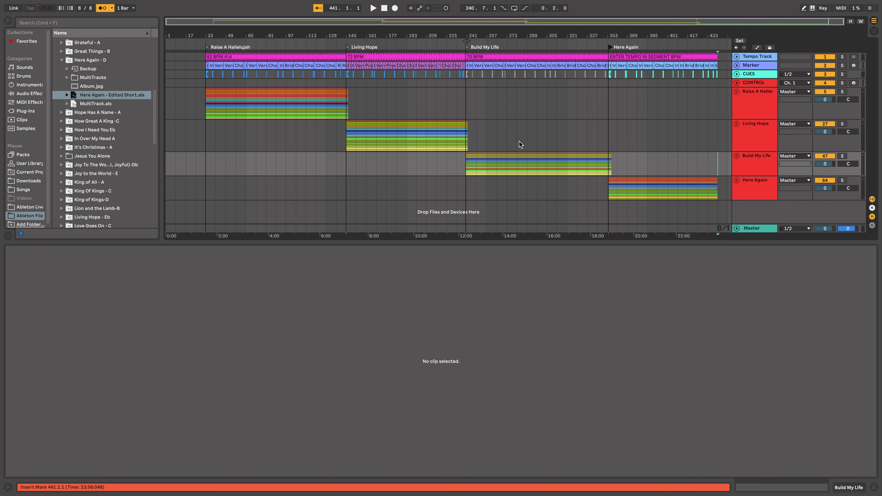
pyautogui.click(637, 138)
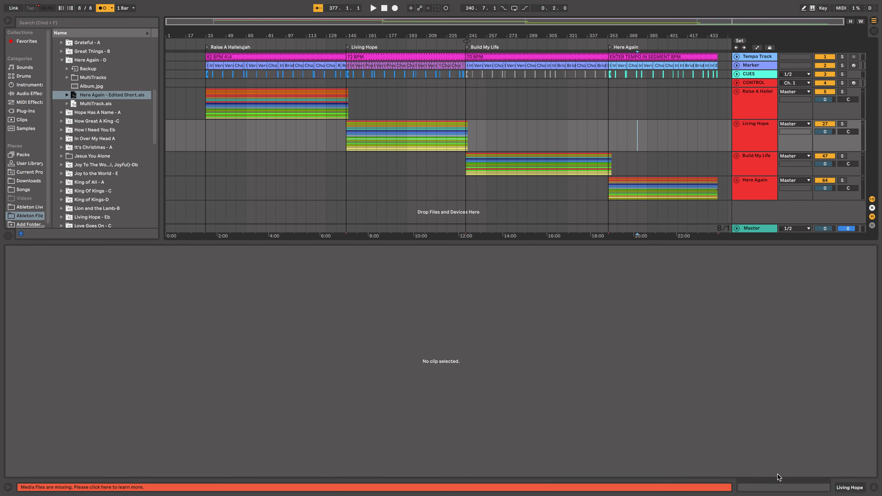
pyautogui.click(875, 490)
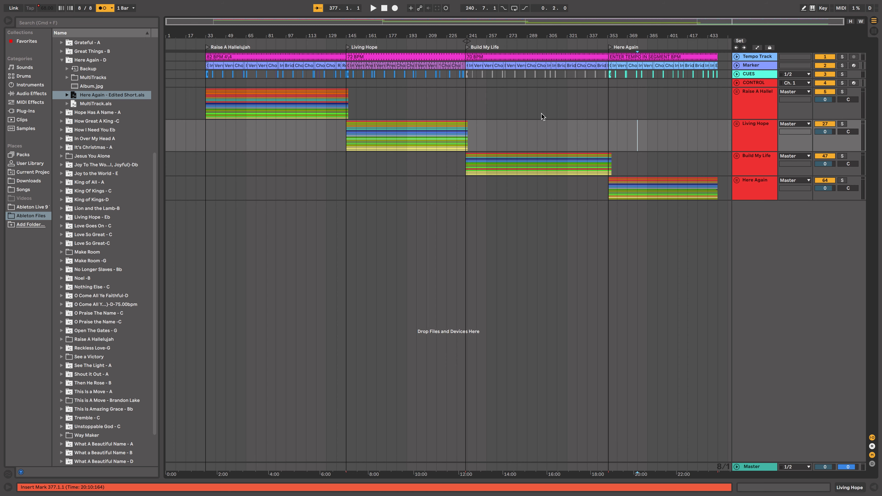
# Delete the Chorus cue clip at bar 440 near the end of Here Again
pyautogui.scroll(10, 568, 124)
pyautogui.hscroll(6, 519, 126)
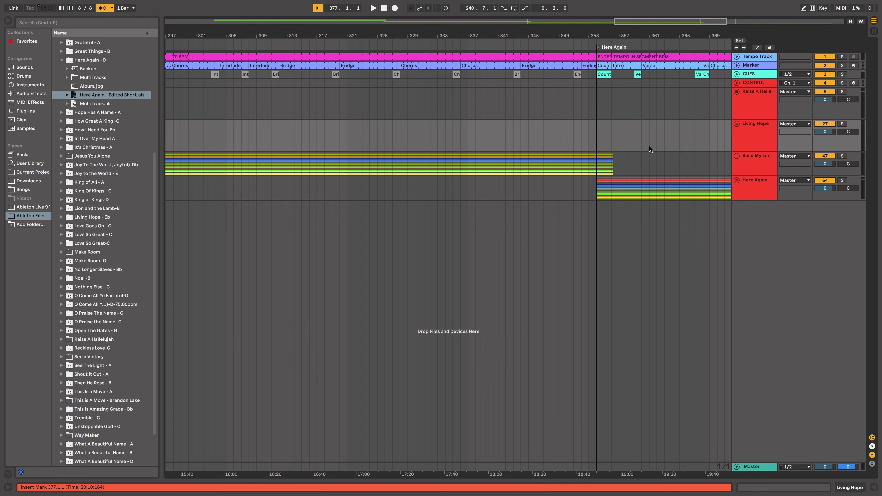
pyautogui.hscroll(-3, 527, 173)
pyautogui.scroll(-10, 526, 170)
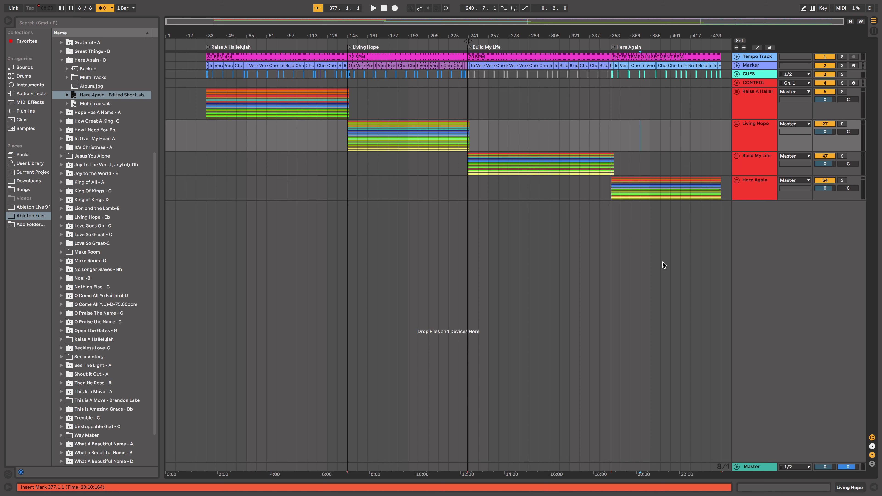
pyautogui.scroll(10, 707, 142)
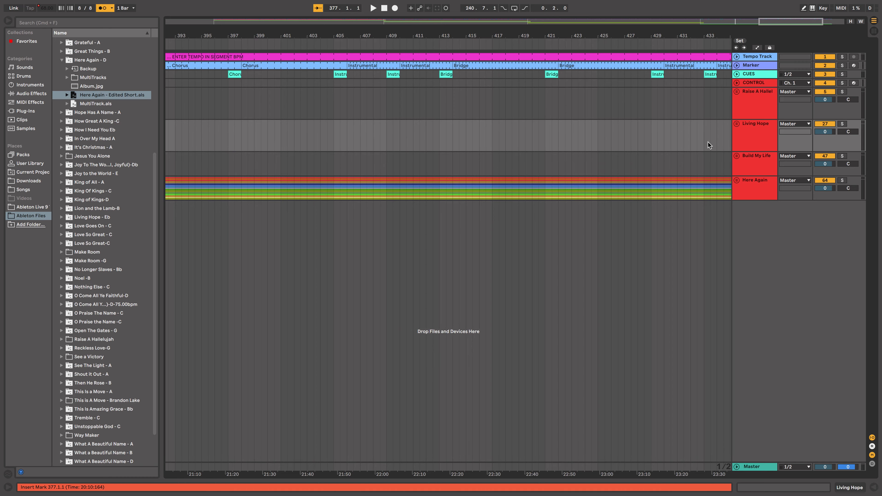
pyautogui.hscroll(5, 707, 142)
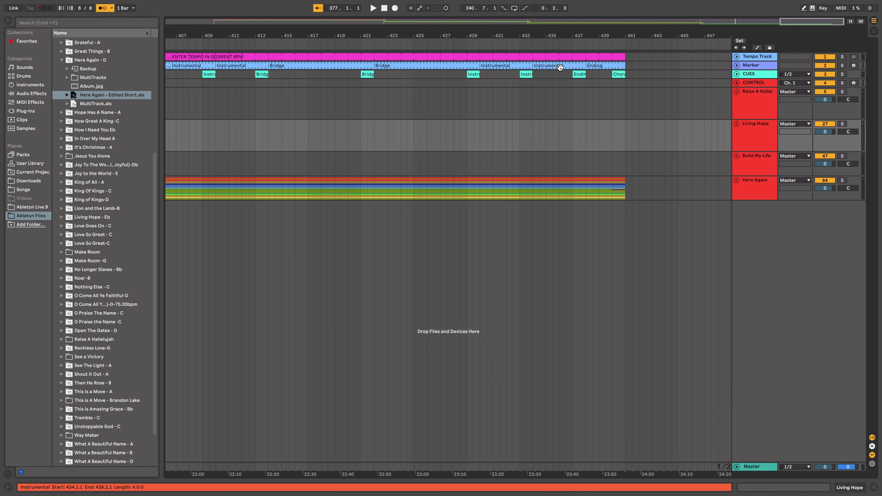
pyautogui.click(620, 75)
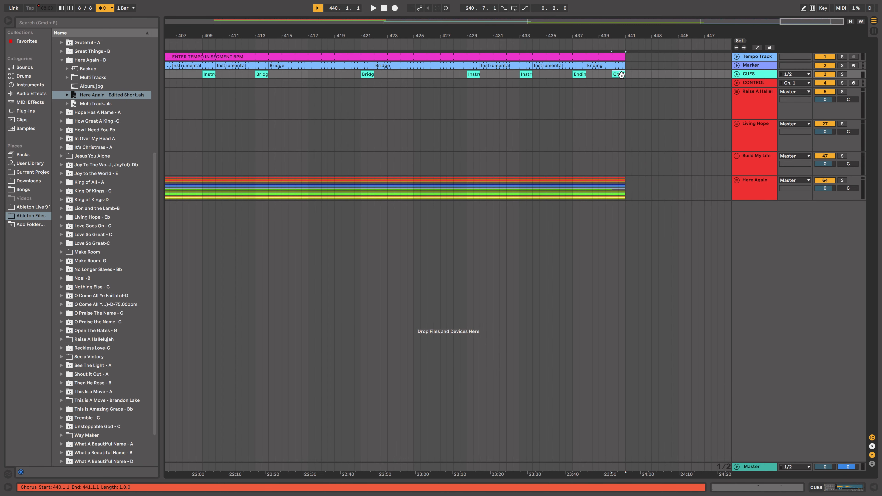
pyautogui.press('Delete')
pyautogui.click(684, 129)
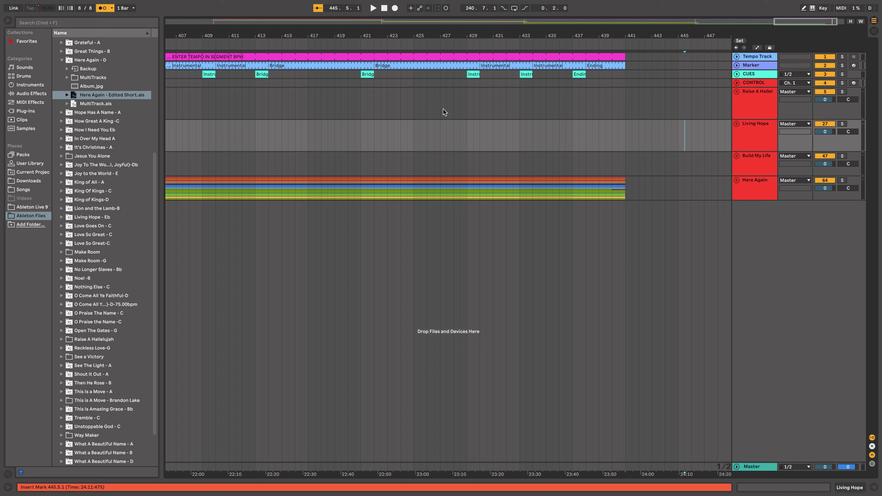
# Copy the Chorus cue clip from bar 397 to bar 439 on the CUES track
pyautogui.scroll(-3, 555, 92)
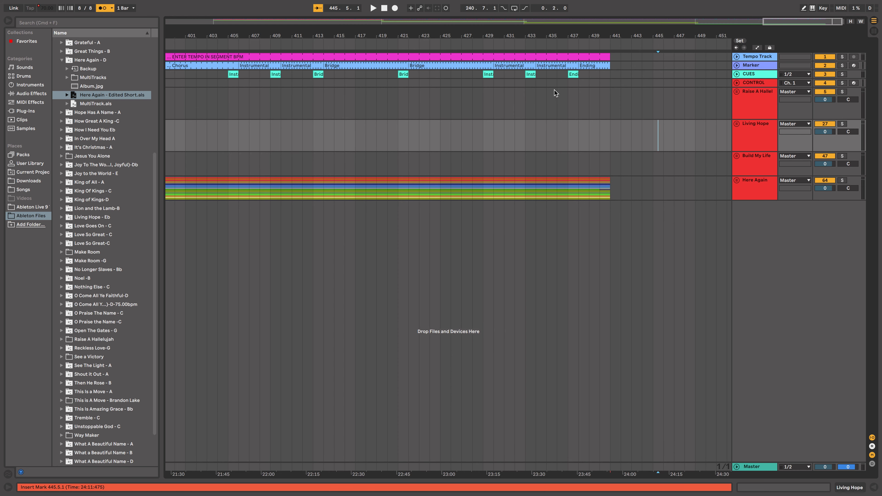
pyautogui.hscroll(-2, 288, 87)
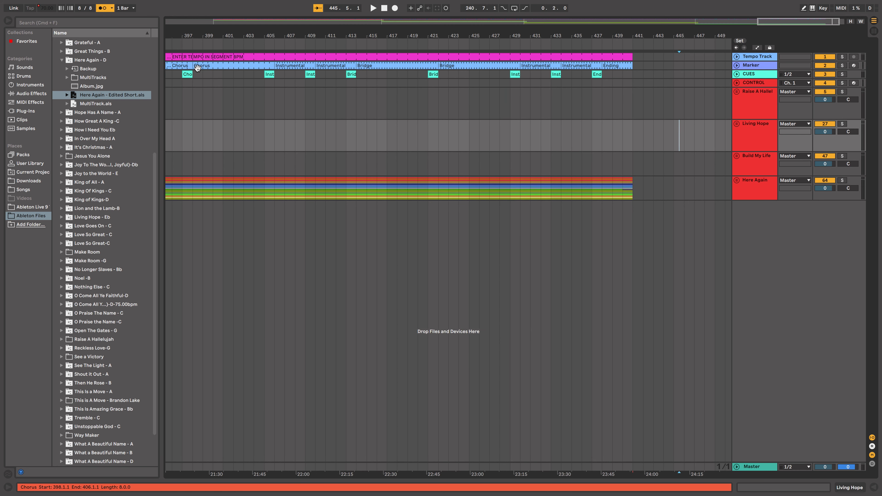
pyautogui.click(187, 73)
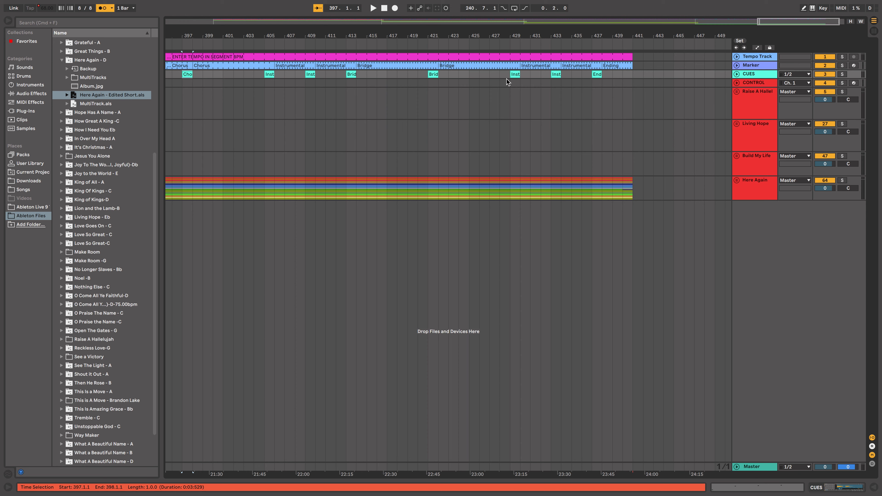
pyautogui.click(612, 75)
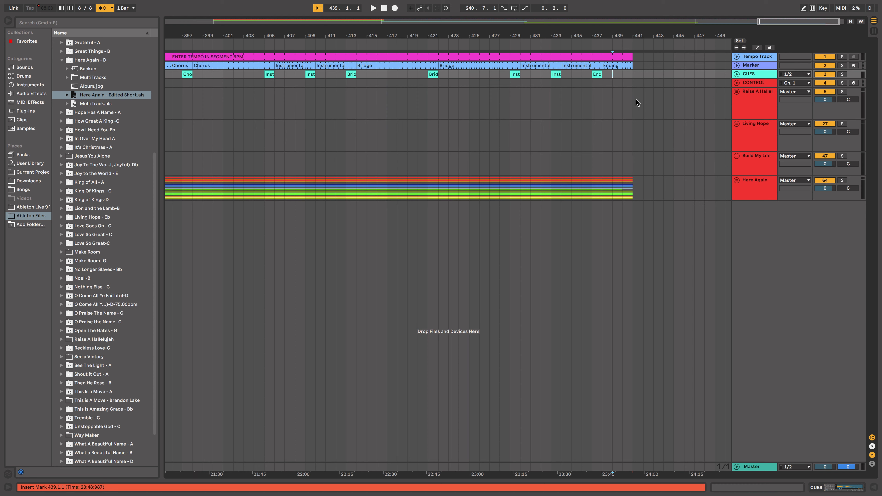
pyautogui.press('super+v')
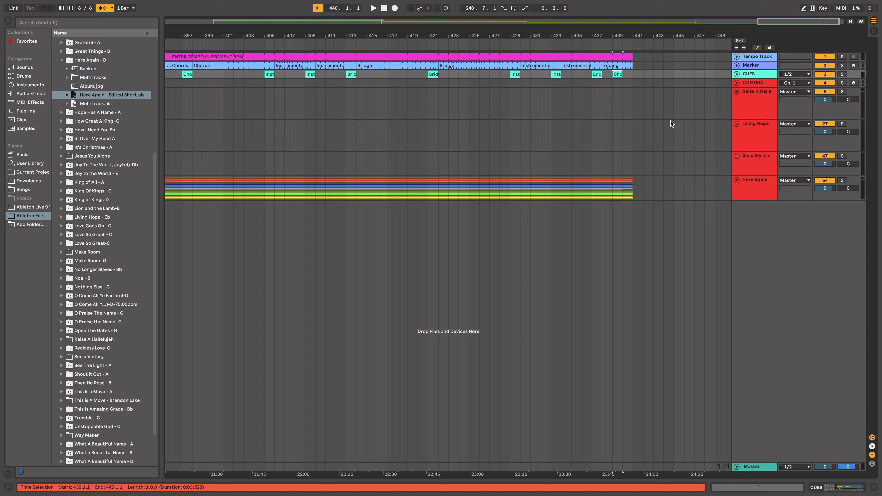
# Play the ending of Here Again and move the copied Chorus cue clip to bar 440
pyautogui.click(634, 91)
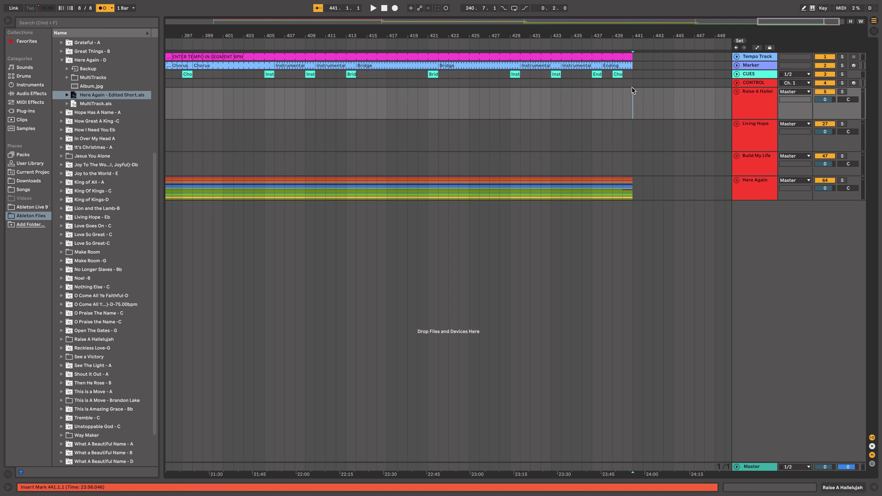
pyautogui.click(592, 45)
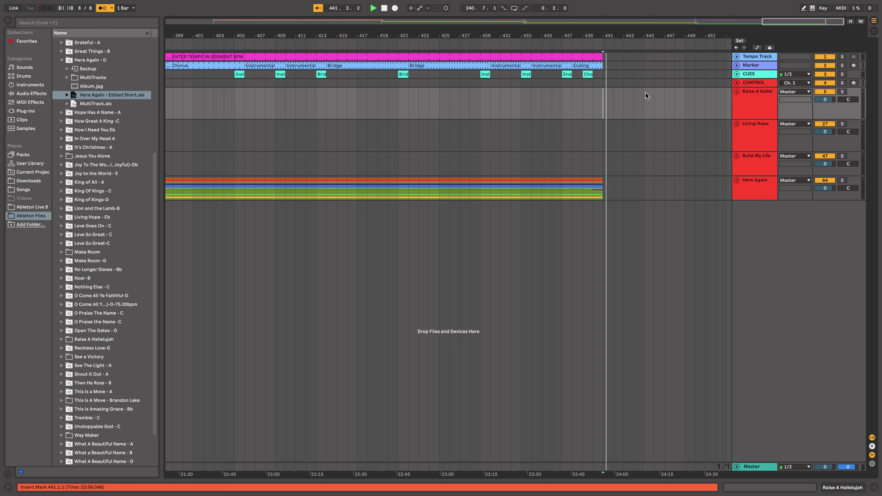
pyautogui.press('space')
pyautogui.moveTo(588, 74); pyautogui.dragTo(598, 74)
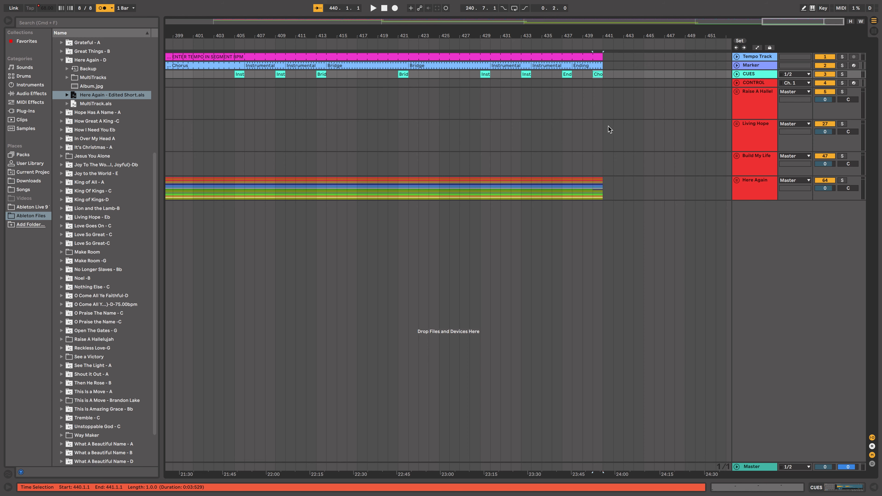
# Extend the Here Again tempo clip to bar 453 and play the section from around bar 441
pyautogui.scroll(-3, 624, 97)
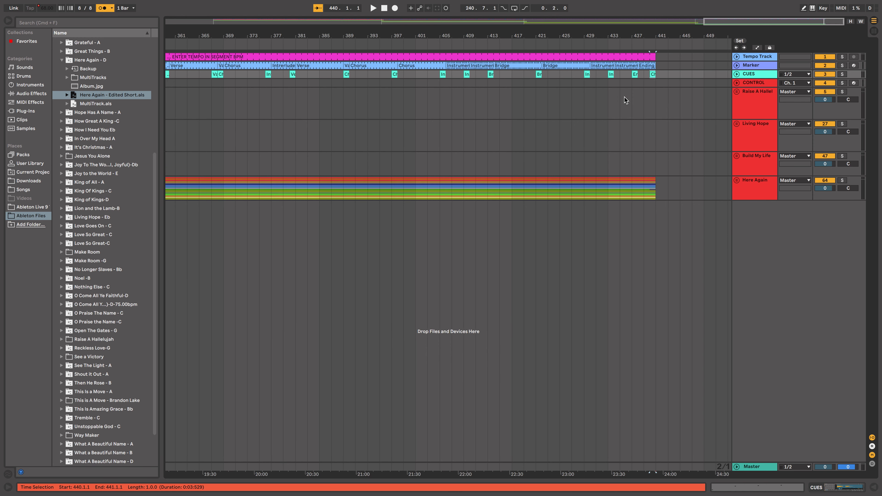
pyautogui.scroll(6, 624, 98)
pyautogui.hscroll(7, 624, 97)
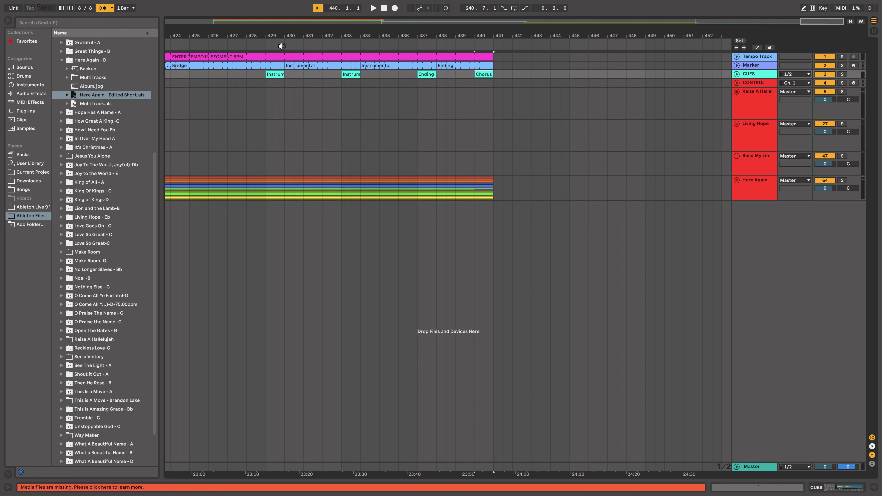
pyautogui.click(259, 56)
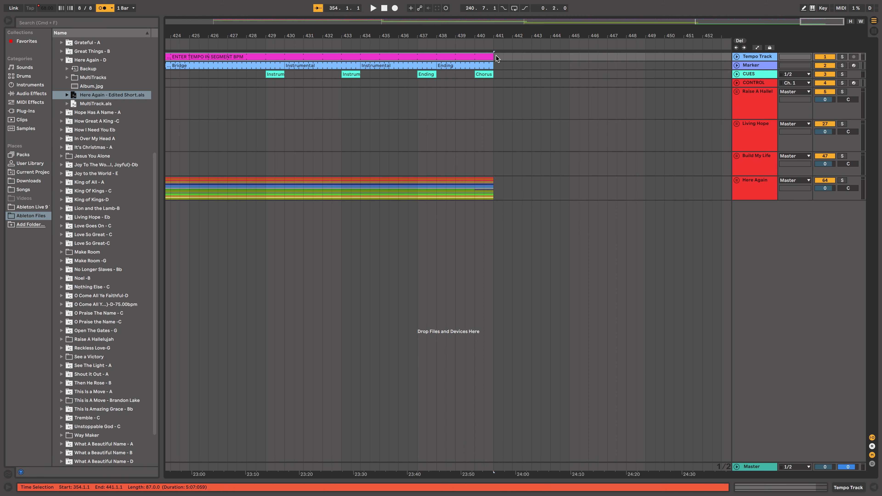
pyautogui.moveTo(493, 56); pyautogui.dragTo(721, 58)
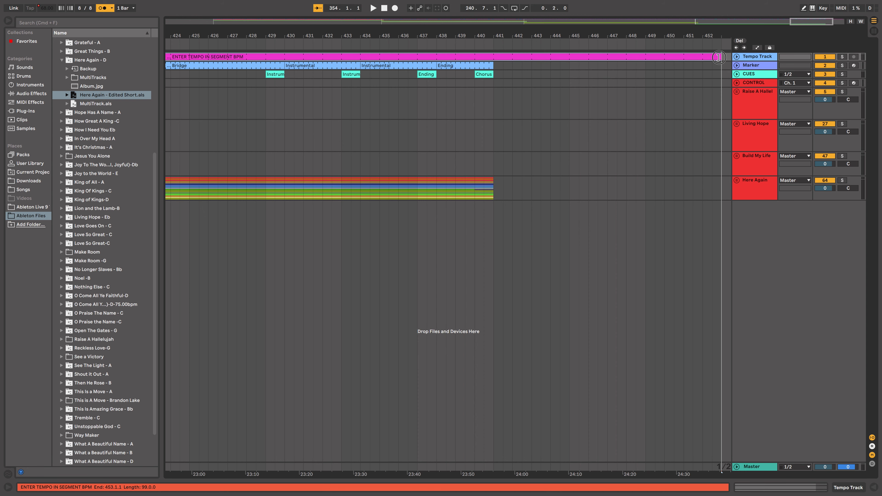
pyautogui.click(495, 46)
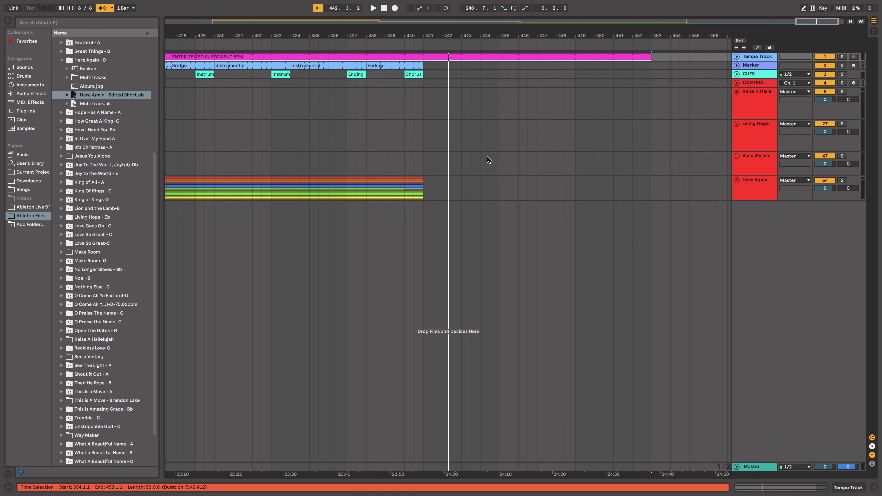
# Add a locator named Host Jam at bar 441, where the Here Again clips end
pyautogui.click(424, 84)
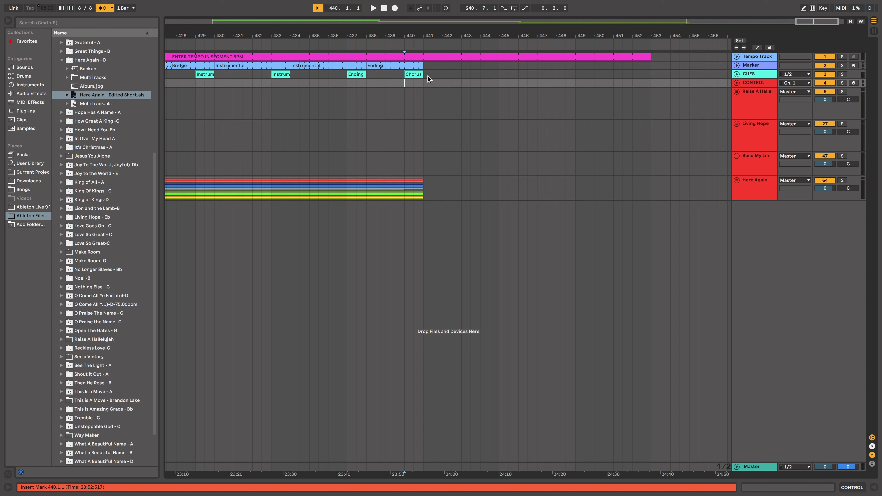
pyautogui.click(424, 89)
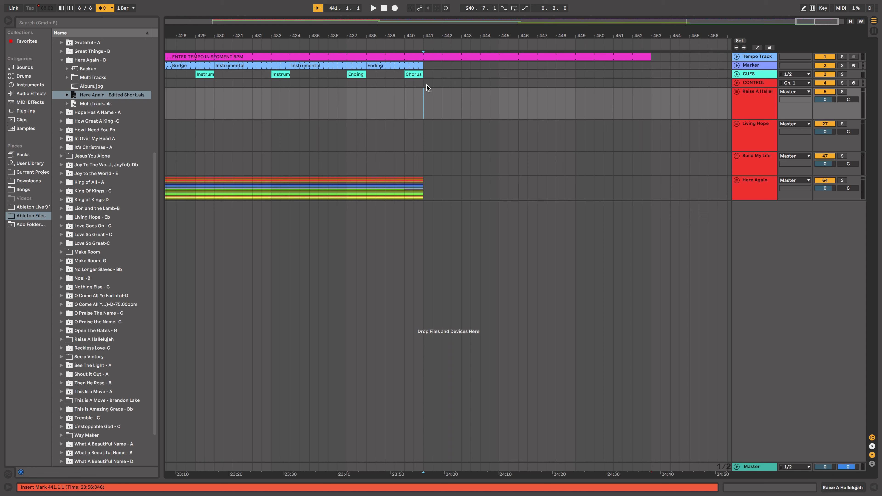
pyautogui.click(739, 41)
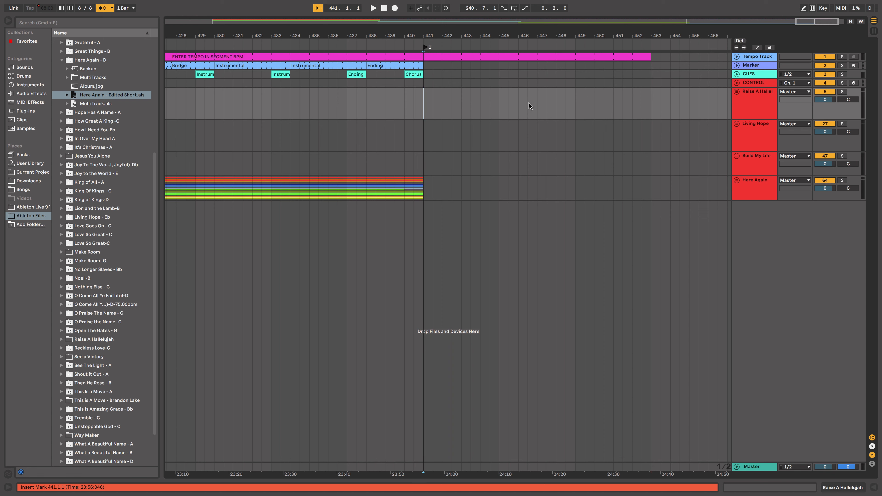
pyautogui.press('super+r')
pyautogui.write('Host Jam')
pyautogui.press('Return')
# Create a MIDI clip on the CONTROL track from 452.5.1 to 453.1.1 and set the track's MIDI input to No Input
pyautogui.doubleClick(649, 84)
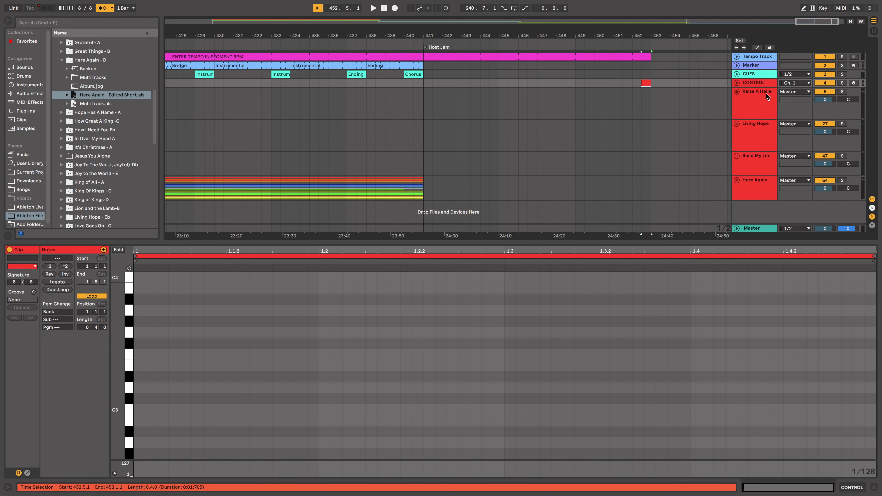
pyautogui.click(736, 83)
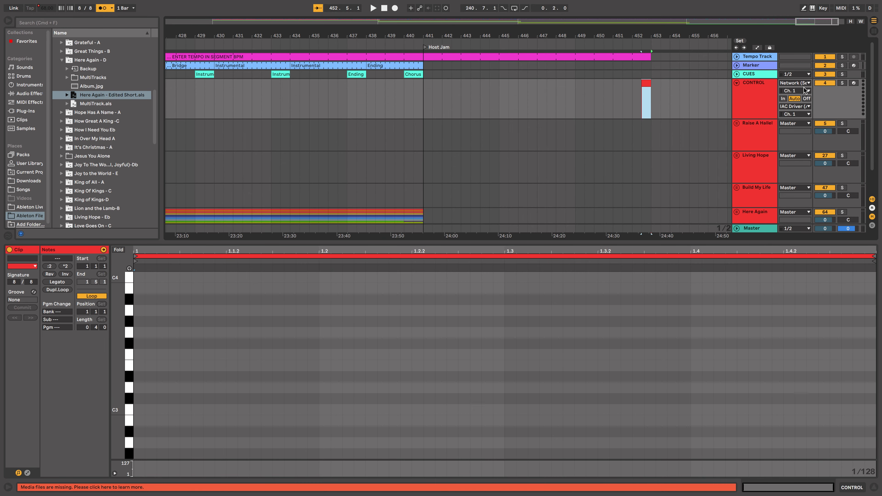
pyautogui.click(805, 85)
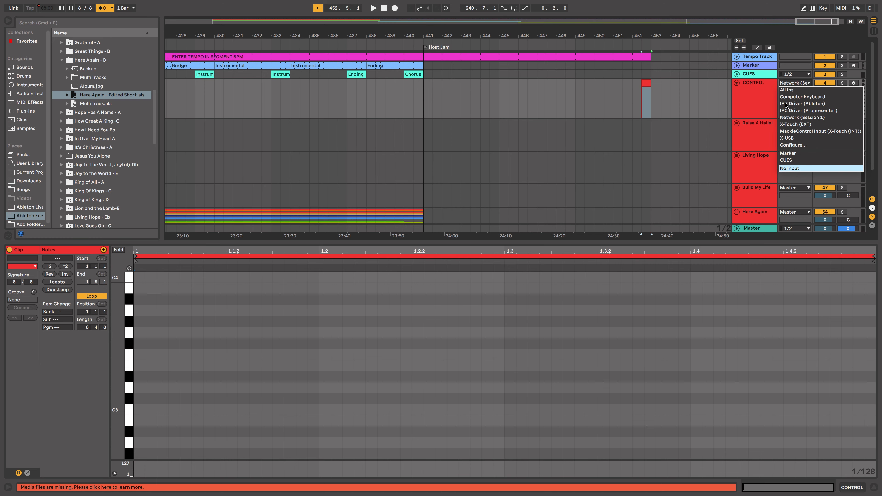
pyautogui.press('Return')
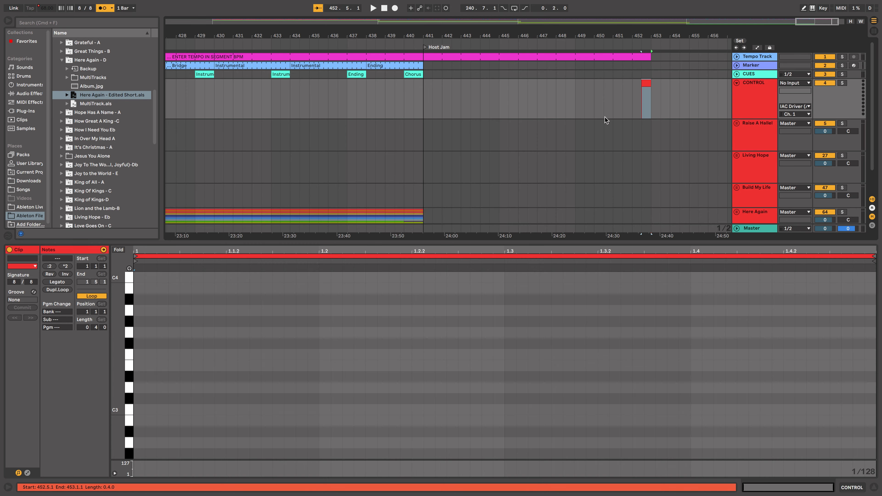
# Add a C-2 note at the very start of the new CONTROL clip
pyautogui.rightClick(648, 80)
pyautogui.press('Escape')
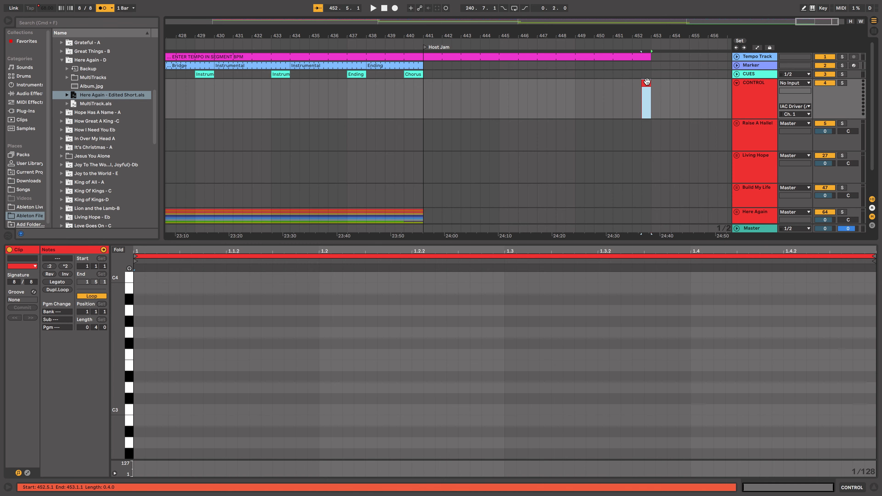
pyautogui.scroll(-5, 128, 357)
pyautogui.scroll(-20, 128, 357)
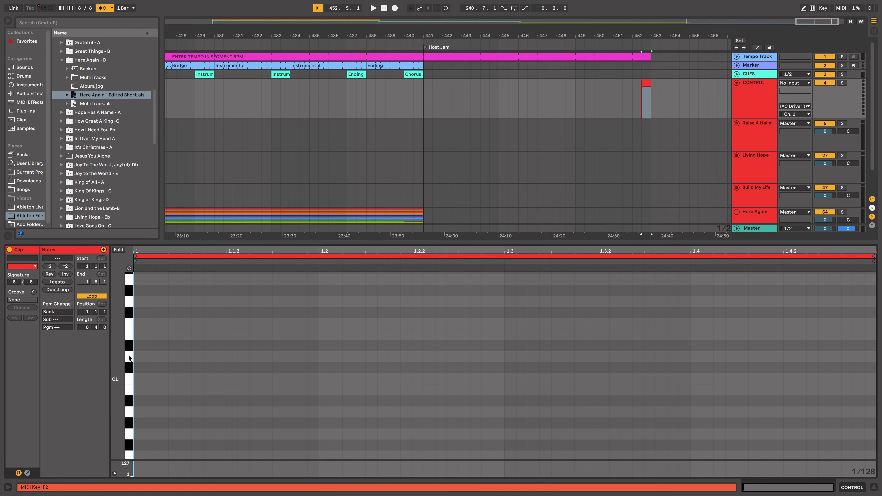
pyautogui.doubleClick(139, 453)
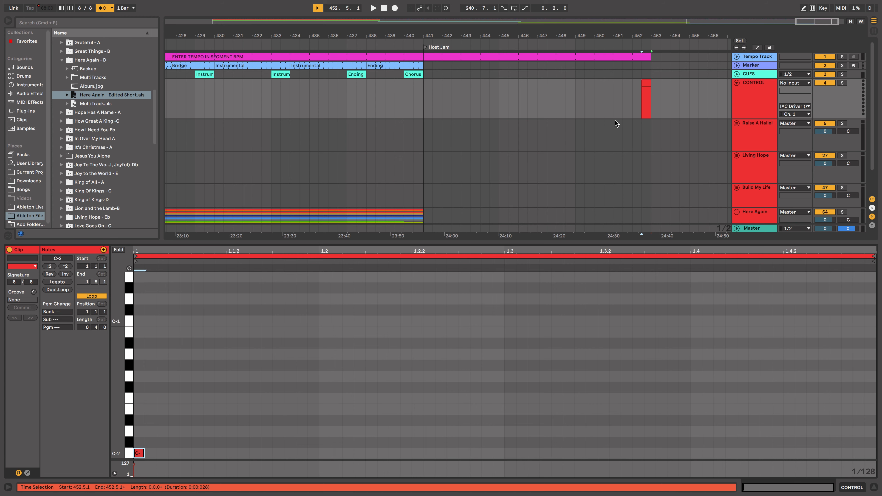
# MIDI-map the Host Jam locator to note C-2 by playing the CONTROL clip, and leave MIDI mapping mode
pyautogui.click(646, 89)
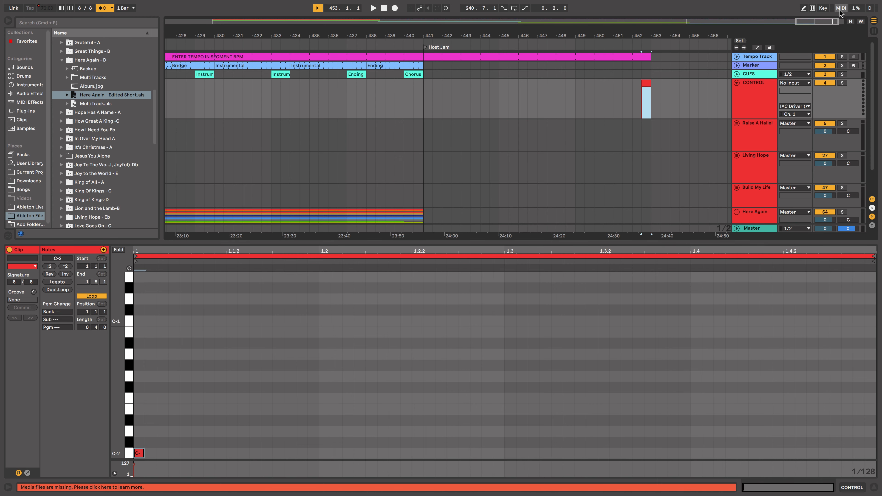
pyautogui.click(841, 9)
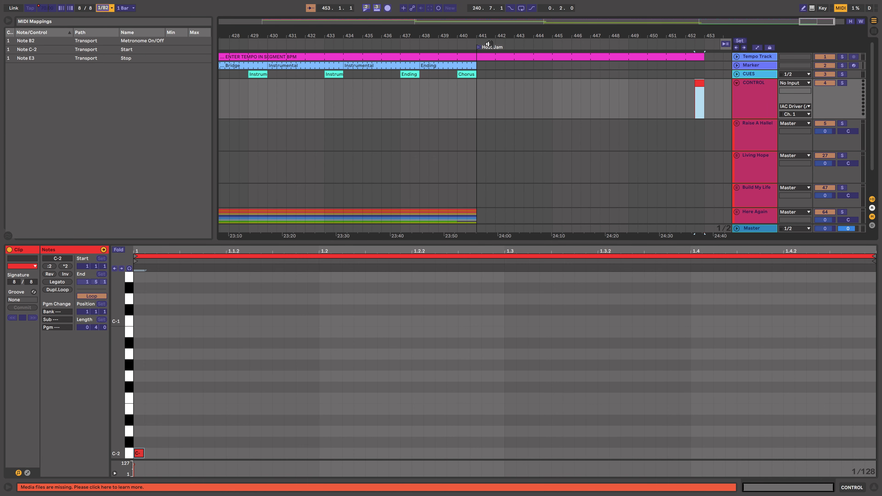
pyautogui.click(479, 47)
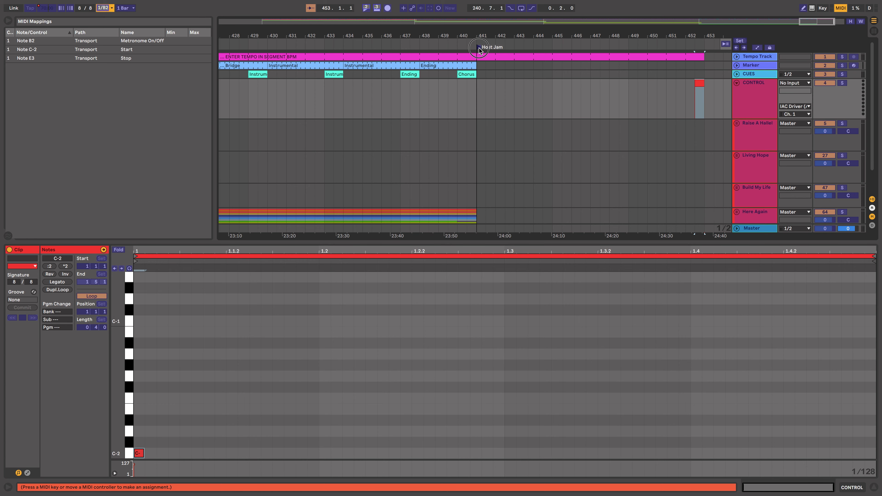
pyautogui.press('space')
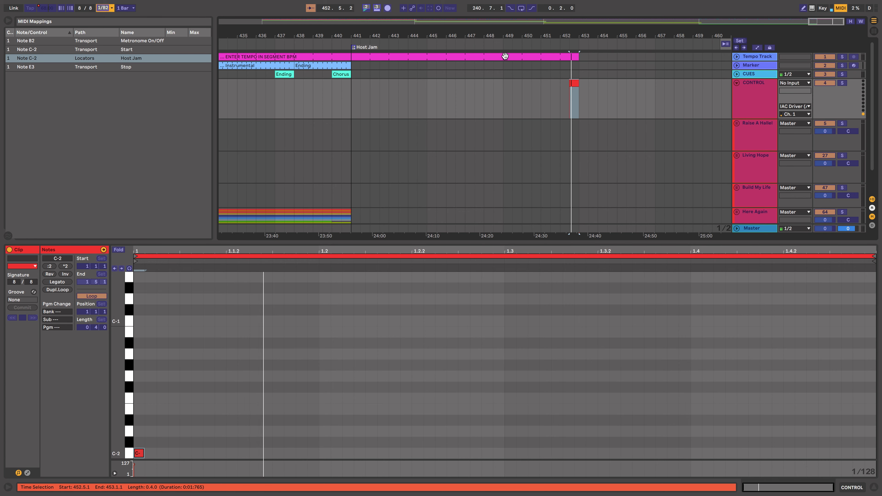
pyautogui.press('space')
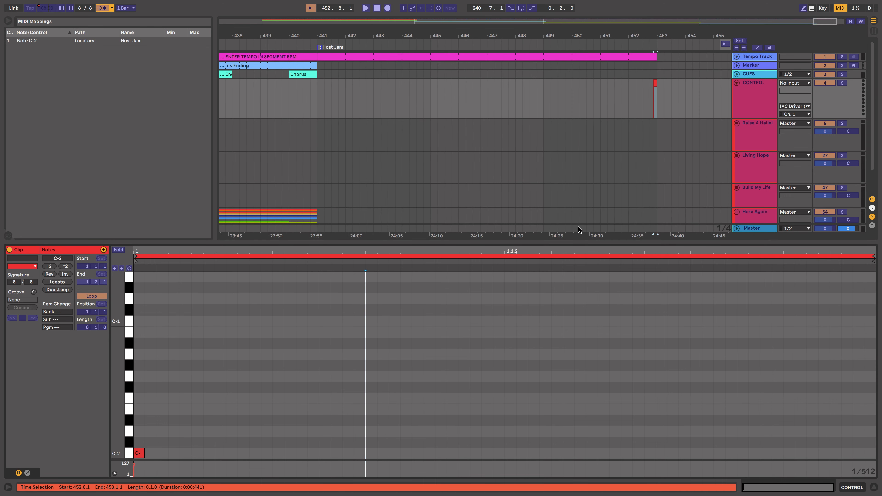
pyautogui.click(840, 8)
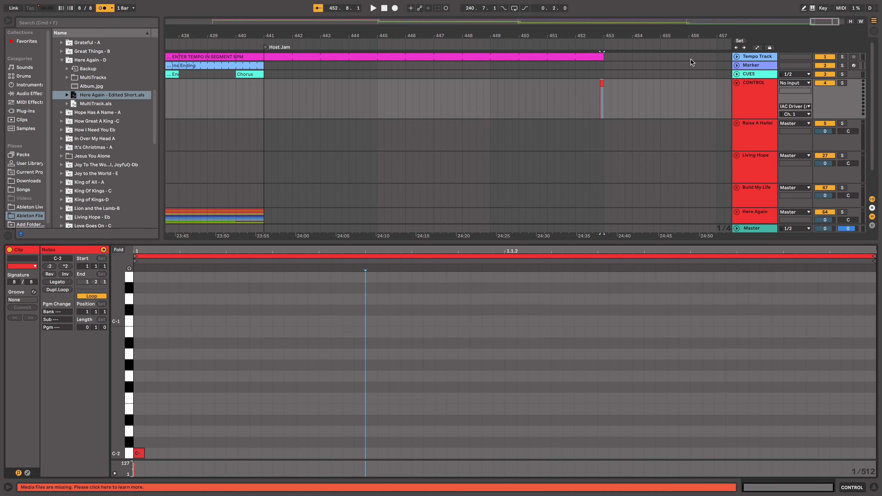
# Play the end of the Host Jam section to test the jump back to its locator, and close the clip's note editor
pyautogui.click(586, 46)
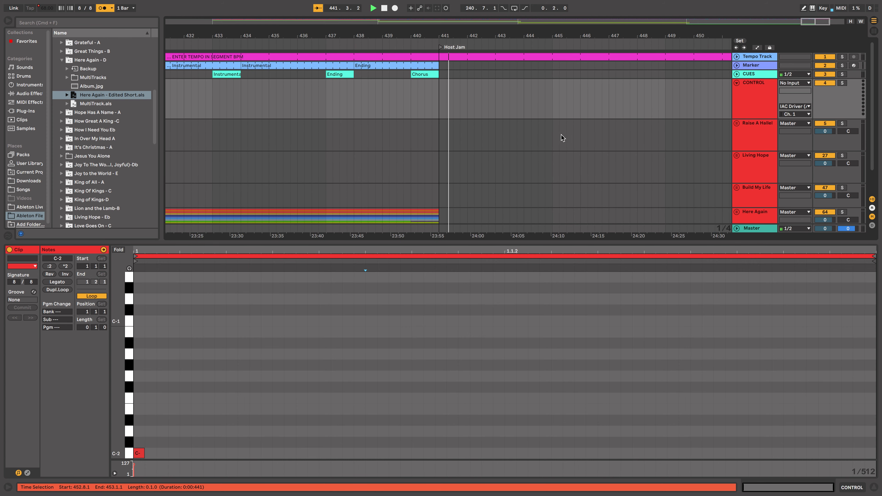
pyautogui.press('-')
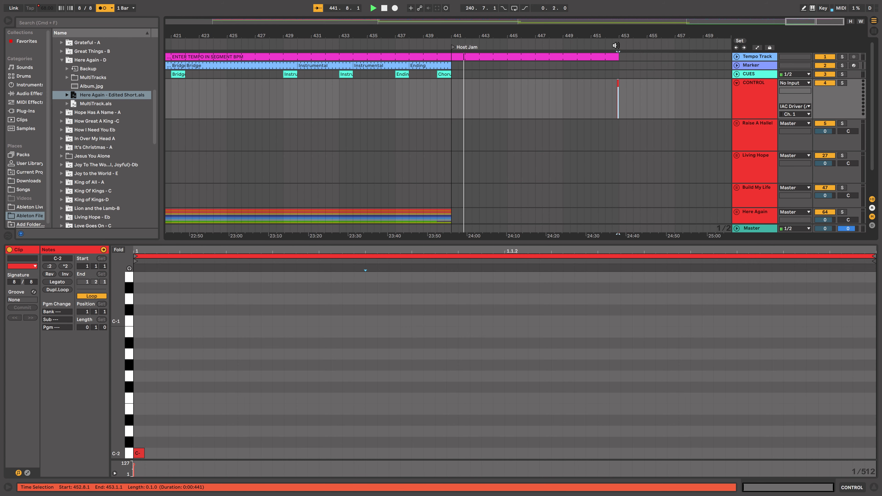
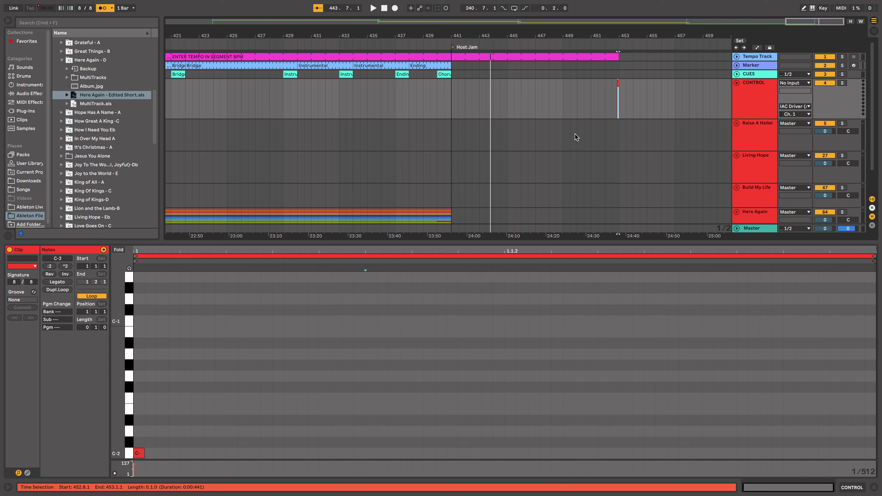
pyautogui.press('super+alt+l')
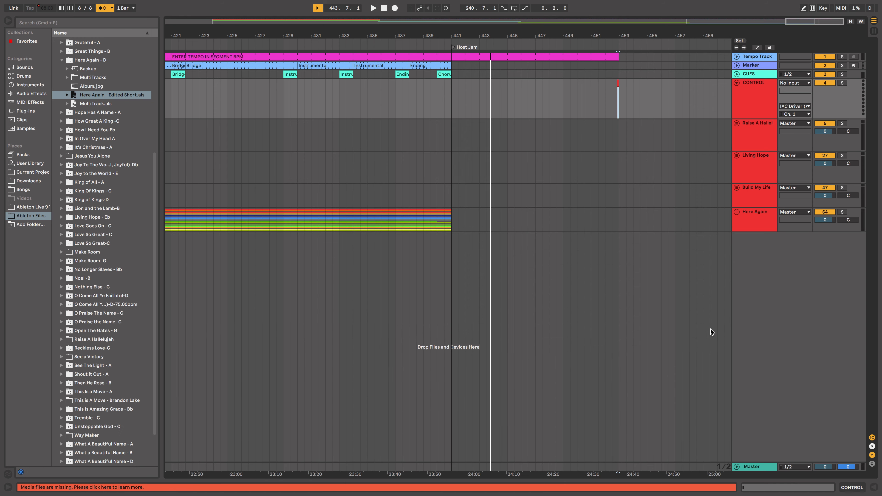
# Review the MIDI mapping of the locators across the whole set and hide the browser
pyautogui.scroll(-6, 574, 246)
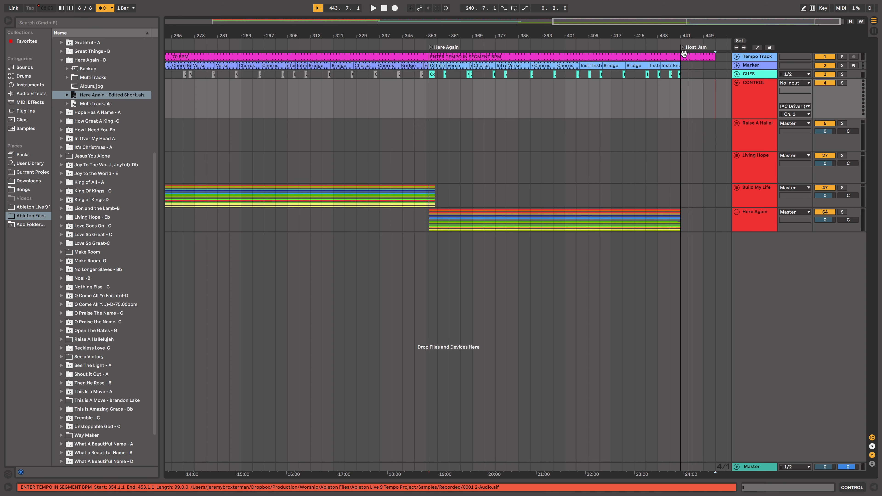
pyautogui.scroll(-5, 521, 104)
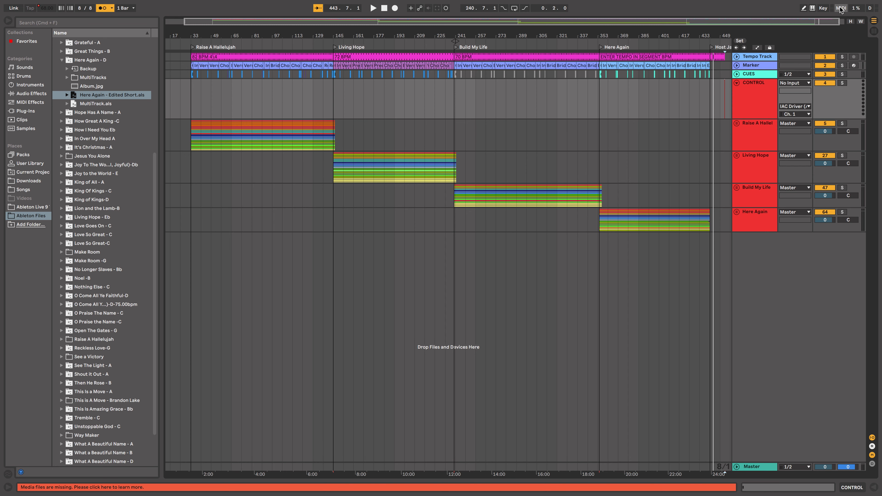
pyautogui.click(841, 8)
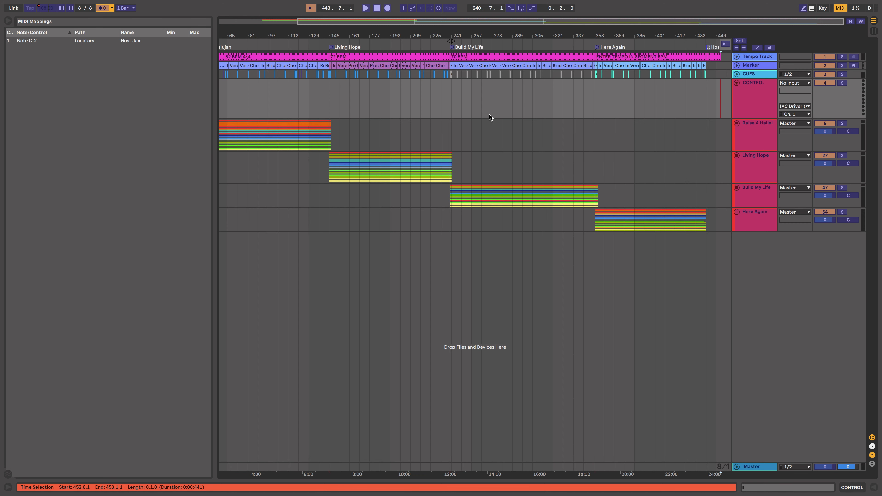
pyautogui.hscroll(-3, 489, 114)
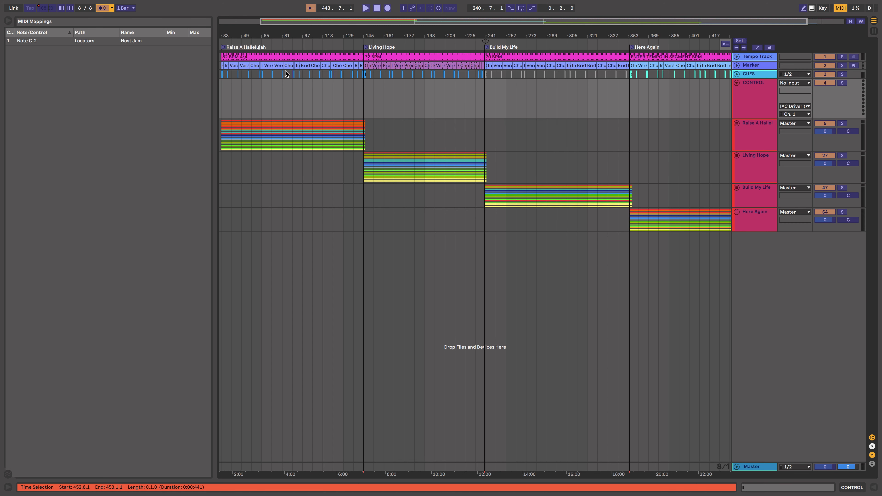
pyautogui.click(8, 21)
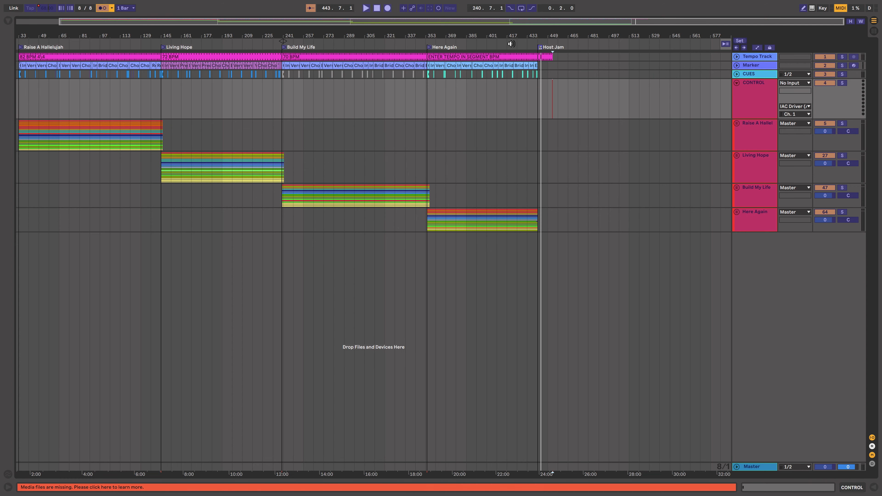
pyautogui.hscroll(-3, 377, 140)
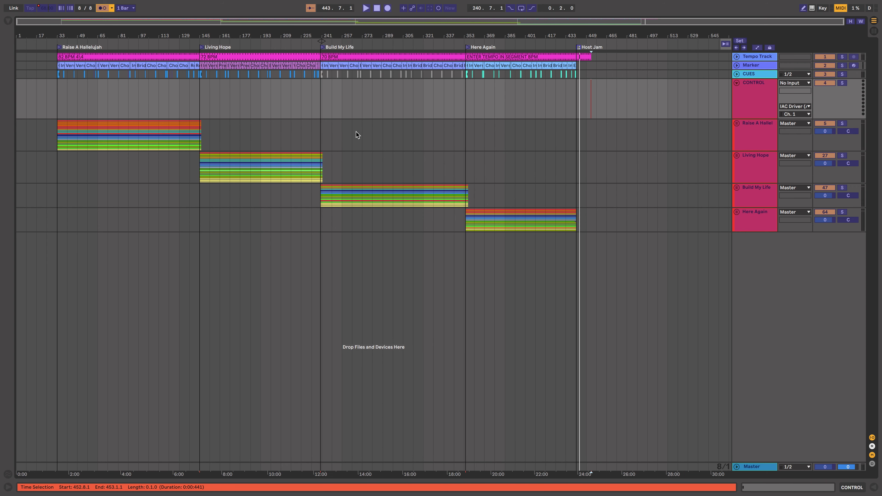
pyautogui.click(835, 9)
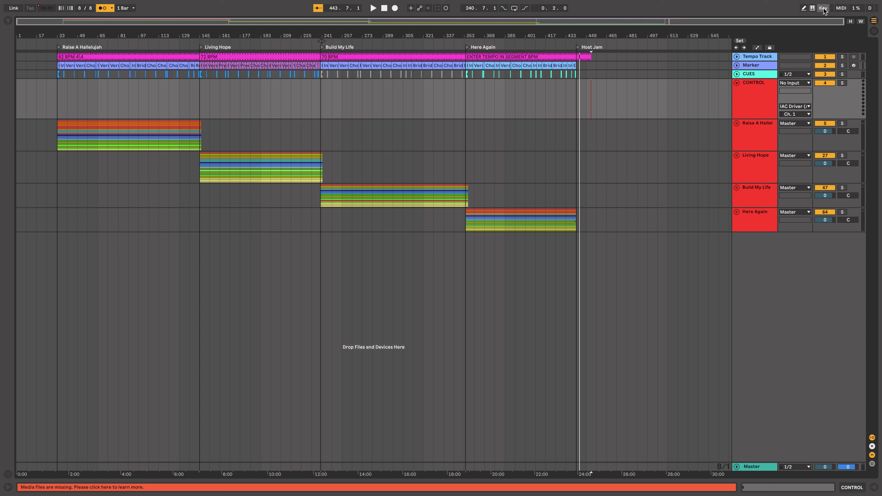
# Assign computer keys 1 to 5 to the Raise A Hallelujah, Living Hope, Build My Life, Here Again and Host Jam locators
pyautogui.click(823, 9)
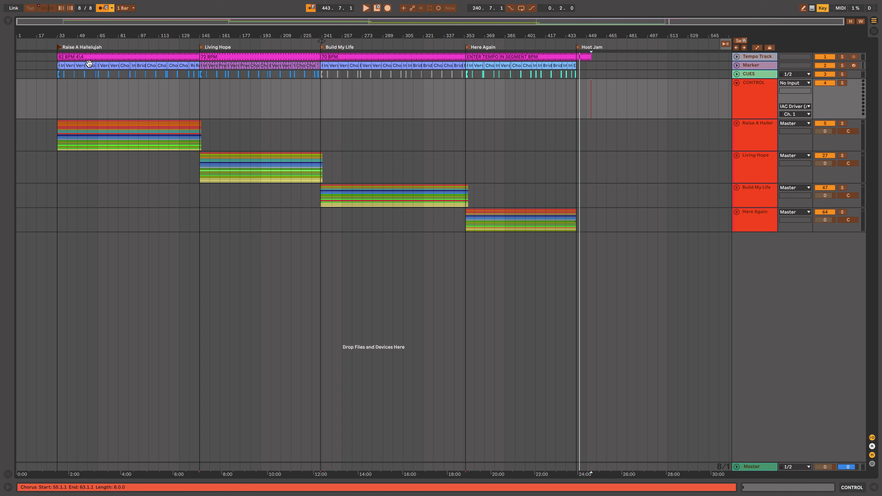
pyautogui.click(60, 46)
pyautogui.press('1')
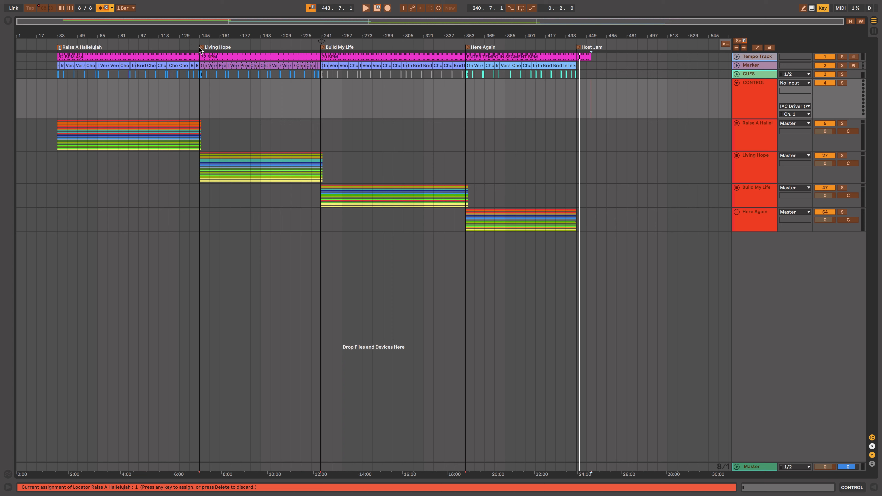
pyautogui.click(201, 48)
pyautogui.press('2')
pyautogui.click(321, 48)
pyautogui.press('3')
pyautogui.click(468, 47)
pyautogui.press('4')
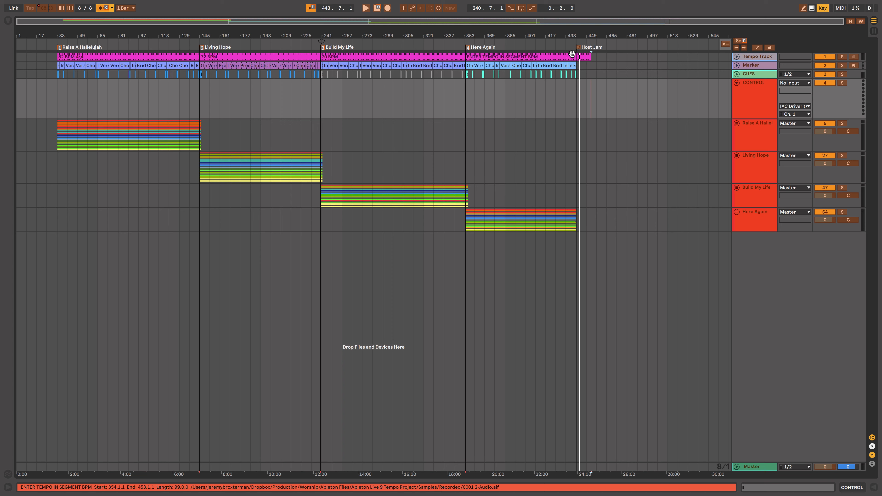
pyautogui.click(578, 47)
pyautogui.press('5')
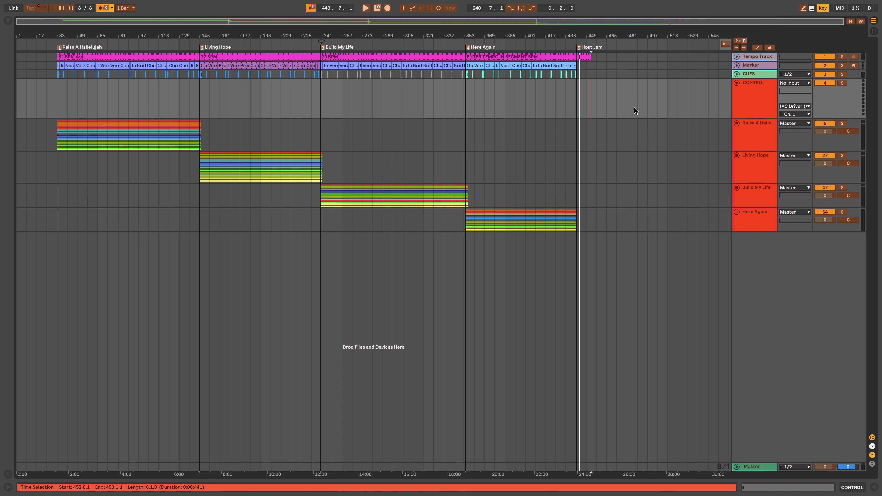
pyautogui.click(823, 8)
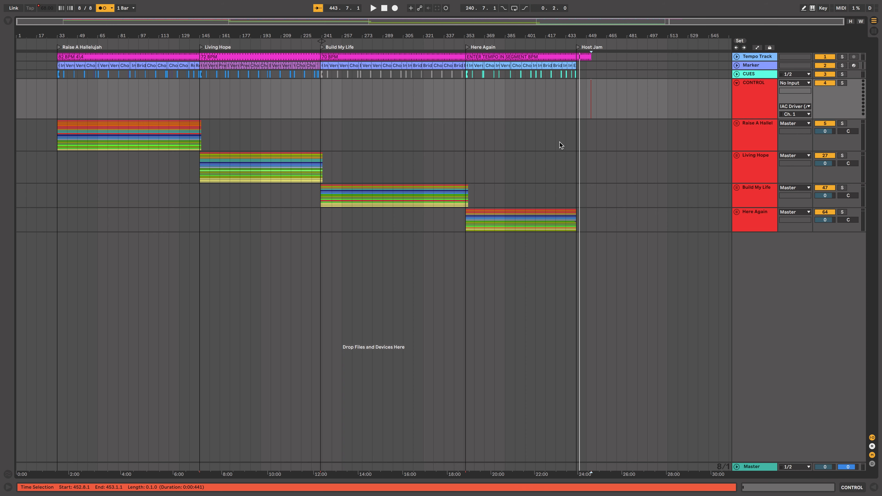
# Test the locator shortcuts 1 to 5 in order and recheck their key assignments
pyautogui.press('1')
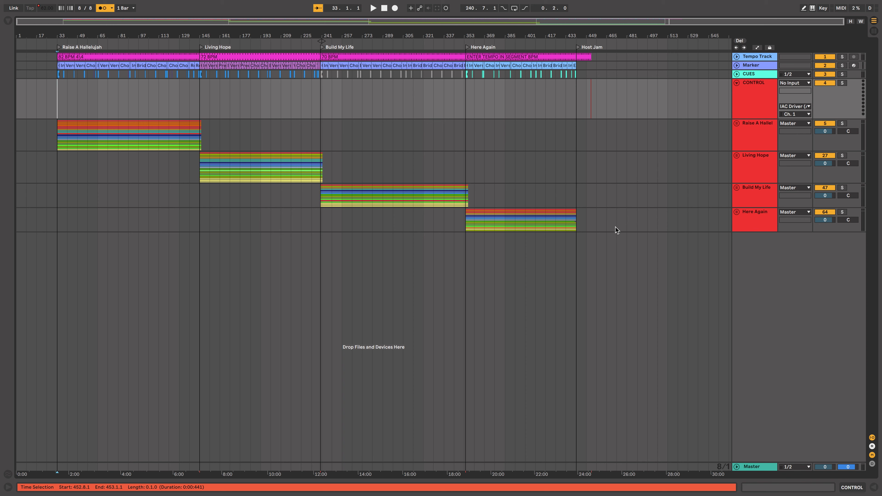
pyautogui.press('2')
pyautogui.press('3')
pyautogui.press('4')
pyautogui.press('5')
pyautogui.press('super+k')
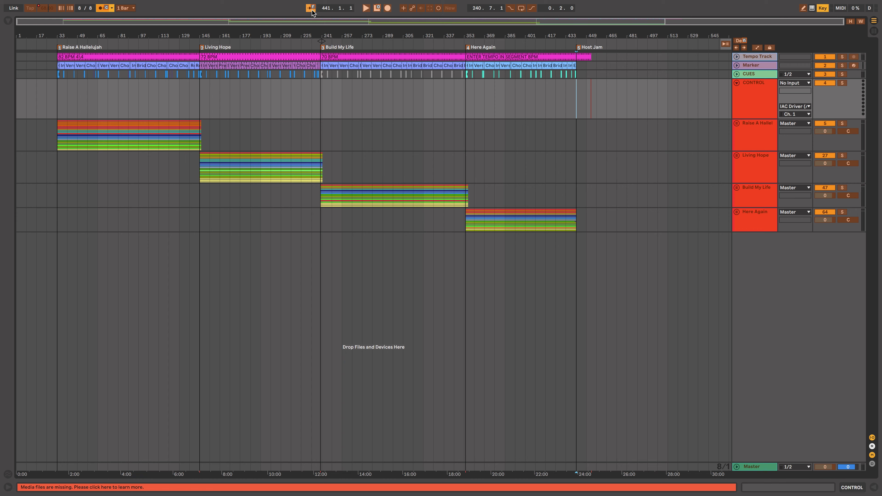
pyautogui.click(823, 8)
# Play from the Host Jam locator with Follow off, look back at the start of Here Again, and turn Follow on again
pyautogui.scroll(10, 340, 134)
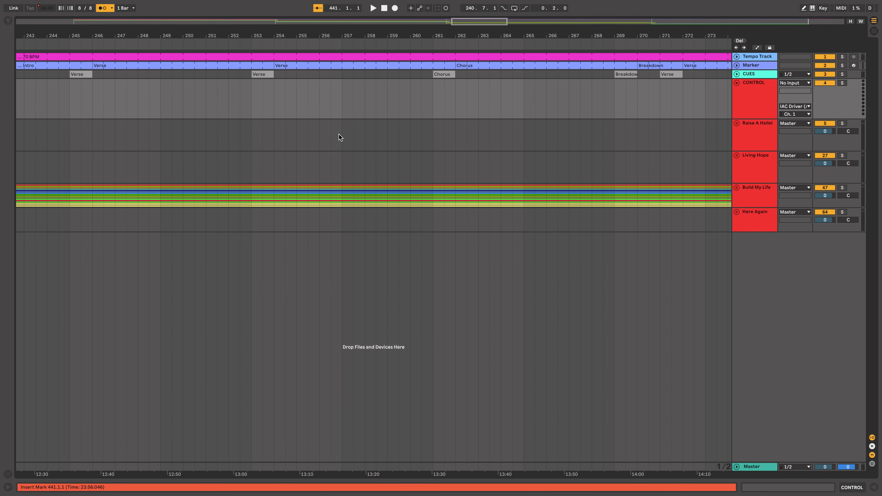
pyautogui.press('space')
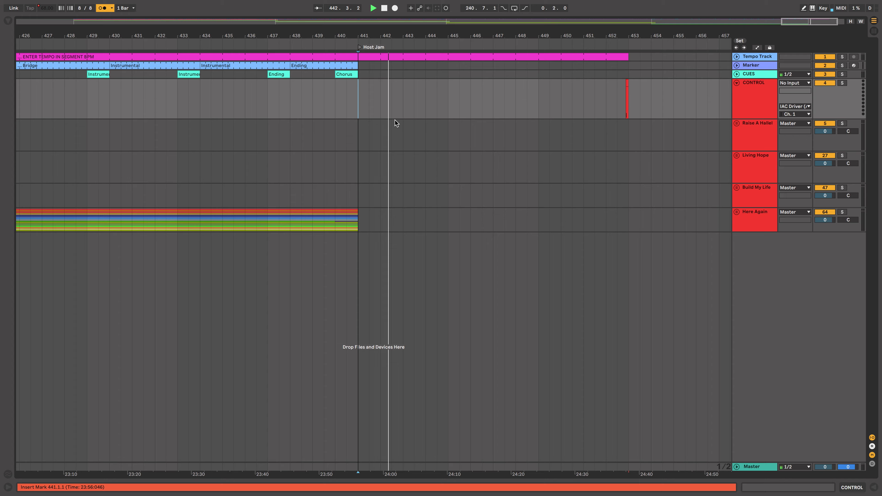
pyautogui.hscroll(-20, 394, 120)
pyautogui.hscroll(-3, 391, 119)
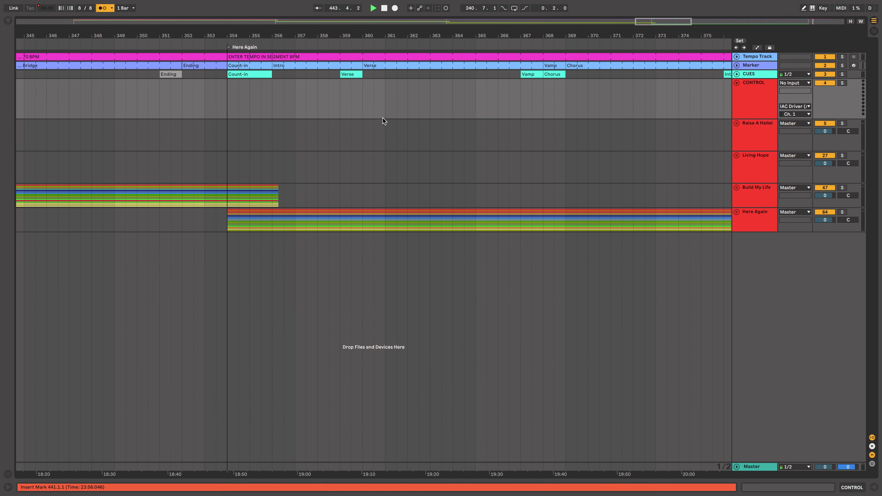
pyautogui.press('super+shift+f')
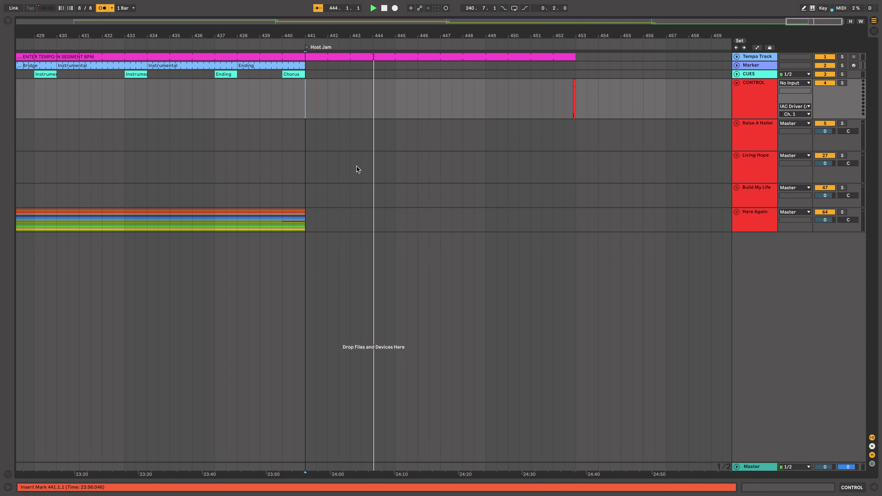
# Stop playback and review the locators' computer key assignments across the whole set
pyautogui.press('space')
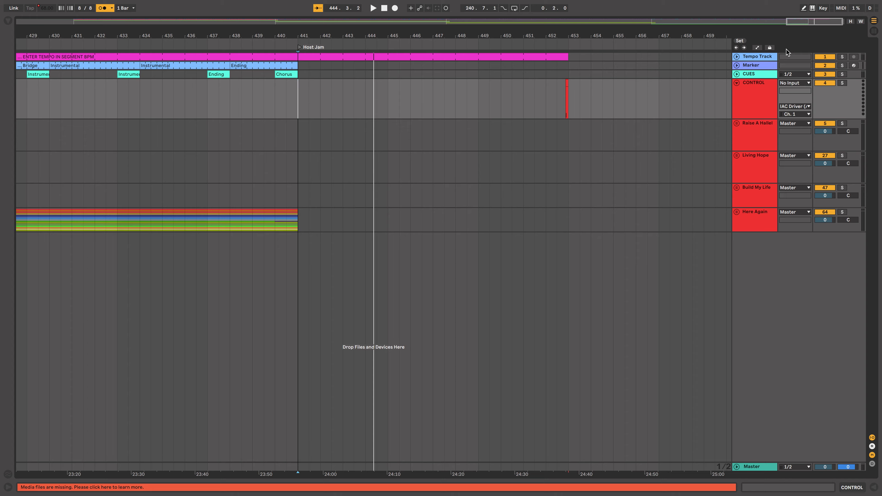
pyautogui.click(823, 8)
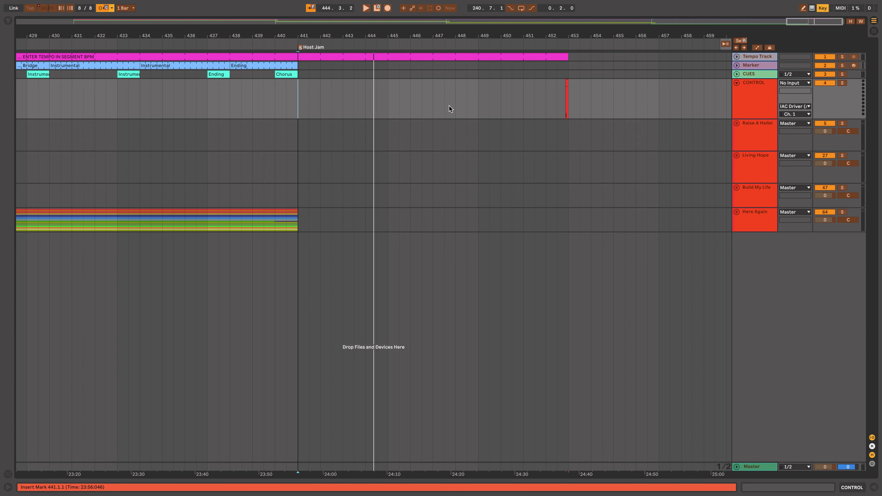
pyautogui.scroll(-10, 449, 107)
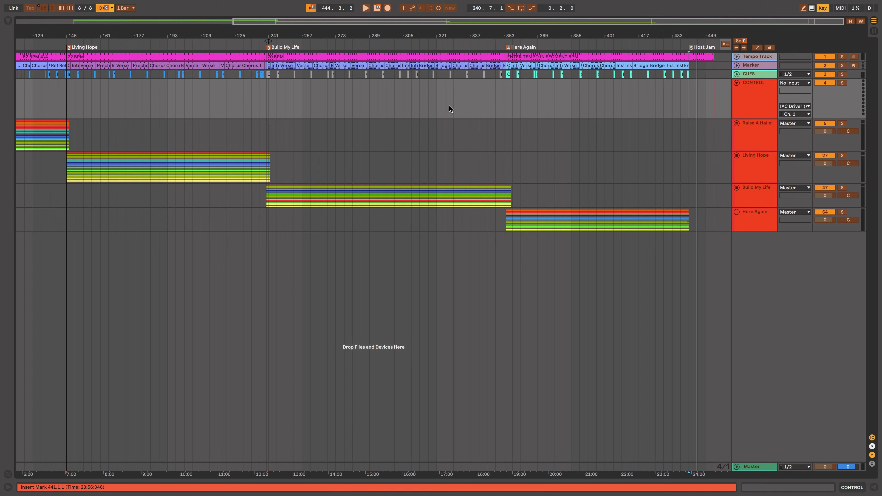
pyautogui.scroll(-4, 449, 106)
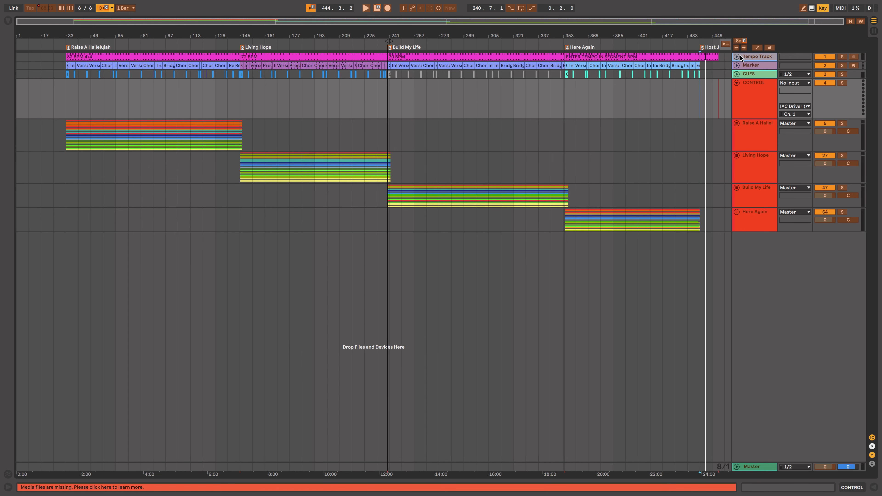
pyautogui.click(822, 7)
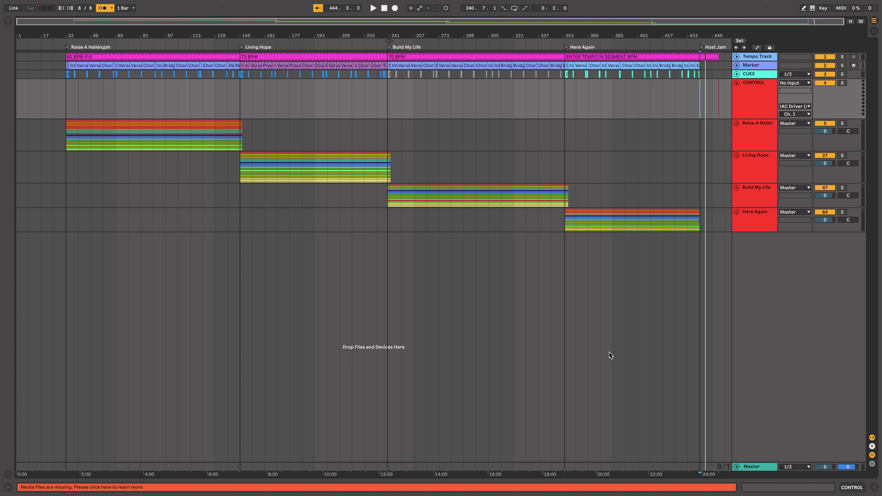
pyautogui.hscroll(5, 595, 268)
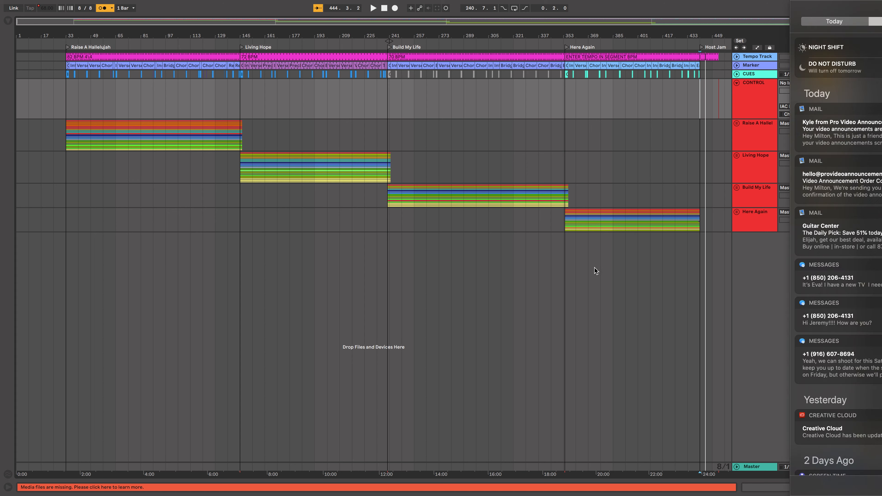
pyautogui.hscroll(-5, 595, 267)
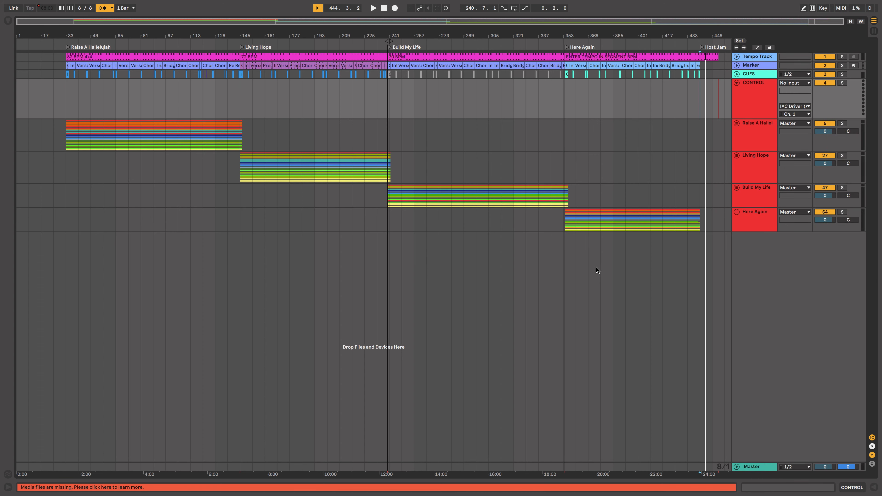
# Add a locator named Invitation at bar 453, where the tempo clip after Host Jam ends
pyautogui.scroll(5, 703, 153)
pyautogui.hscroll(1, 702, 154)
pyautogui.hscroll(3, 702, 154)
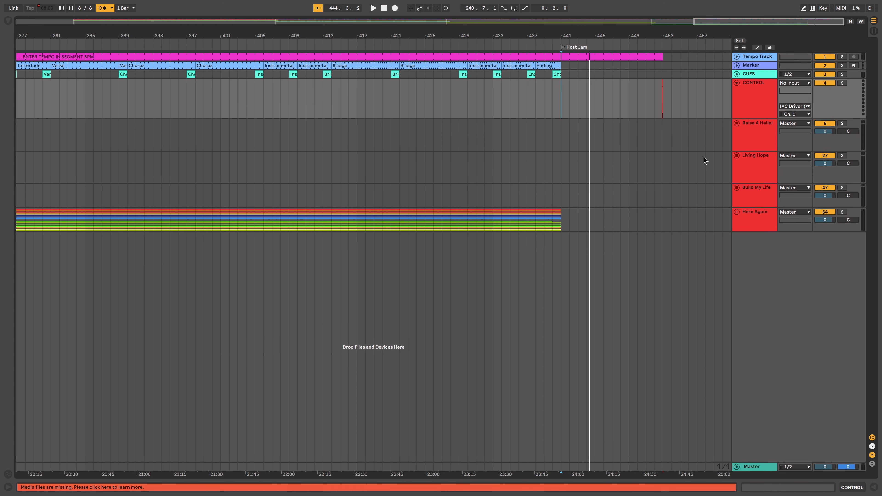
pyautogui.click(697, 49)
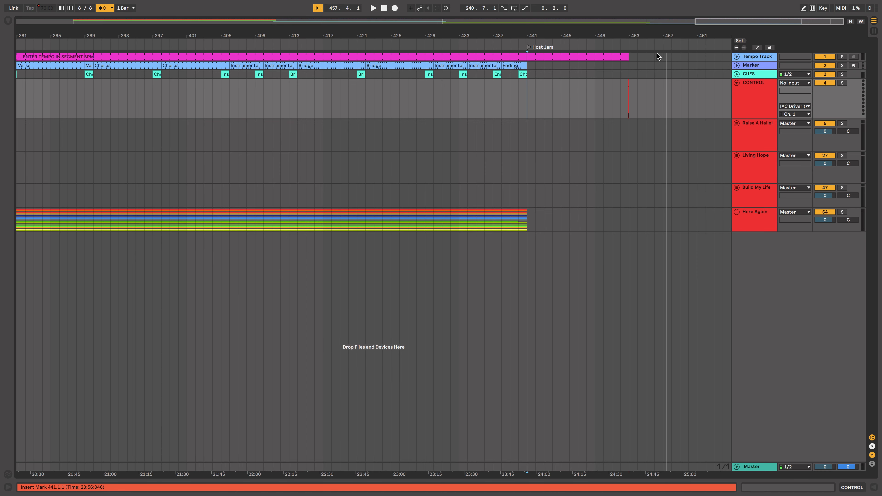
pyautogui.click(629, 56)
pyautogui.press('space')
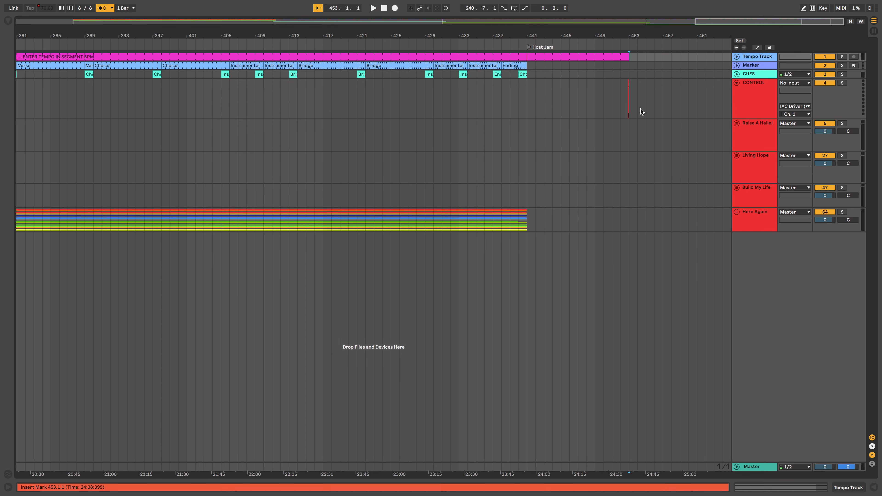
pyautogui.click(739, 41)
pyautogui.click(631, 50)
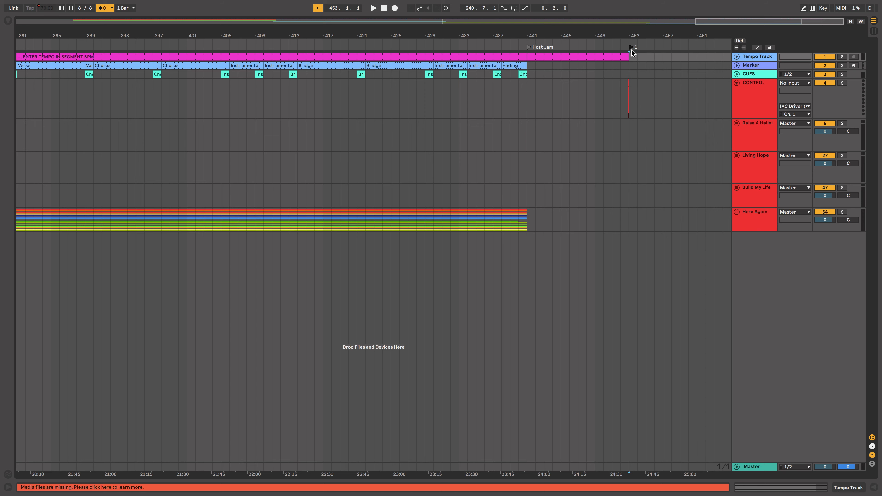
pyautogui.press('super+r')
pyautogui.write('Invitation')
pyautogui.press('Return')
# Create a one-beat MIDI clip on the CONTROL track just before bar 459 with a C#-2 note at its start
pyautogui.scroll(10, 687, 109)
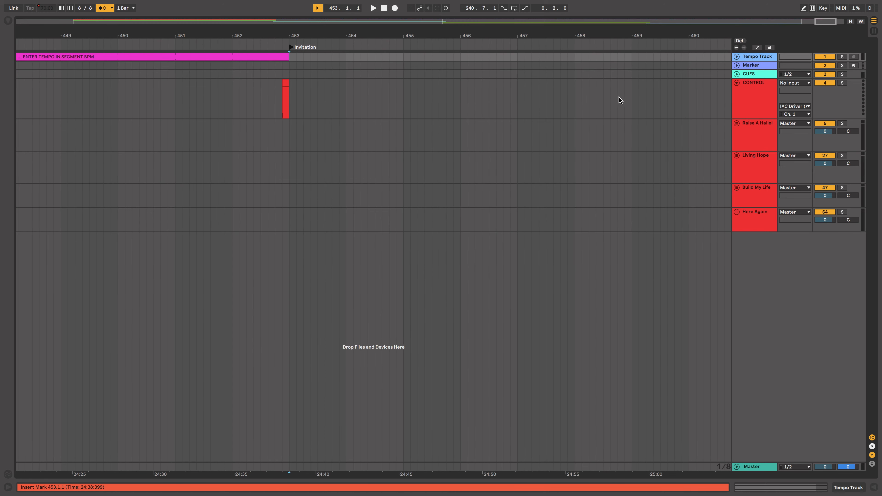
pyautogui.doubleClick(627, 94)
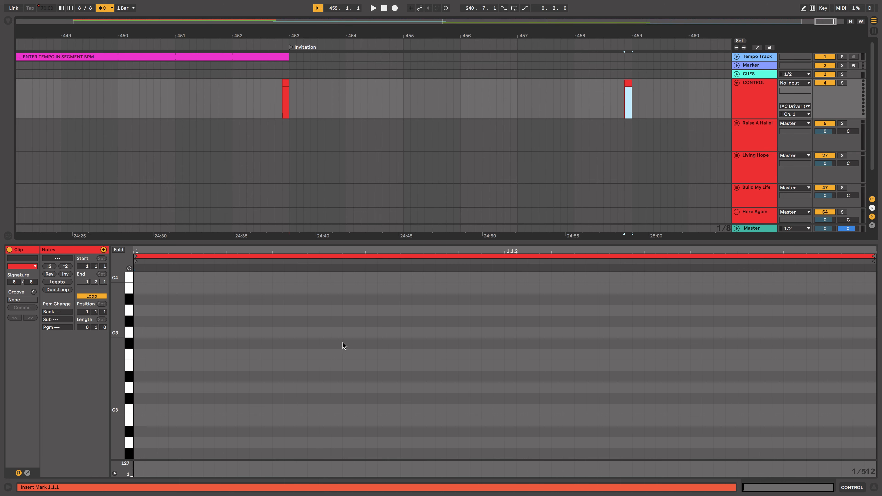
pyautogui.scroll(-2, 164, 404)
pyautogui.scroll(-5, 163, 403)
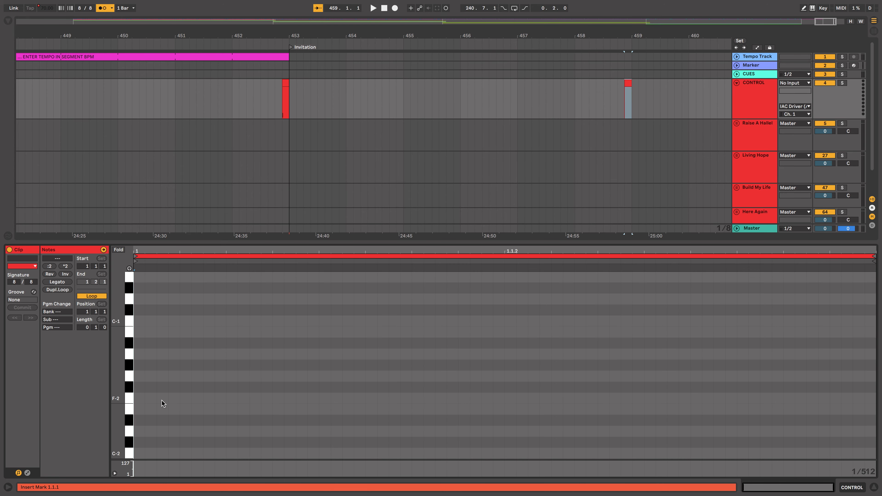
pyautogui.doubleClick(138, 443)
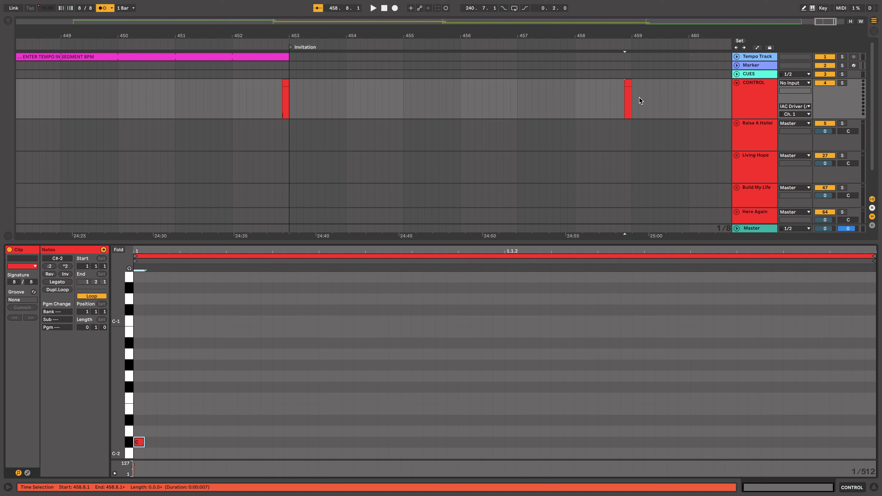
# MIDI-map the Invitation locator to the new CONTROL clip's C#-2 note by playing the clip while mapping
pyautogui.click(628, 101)
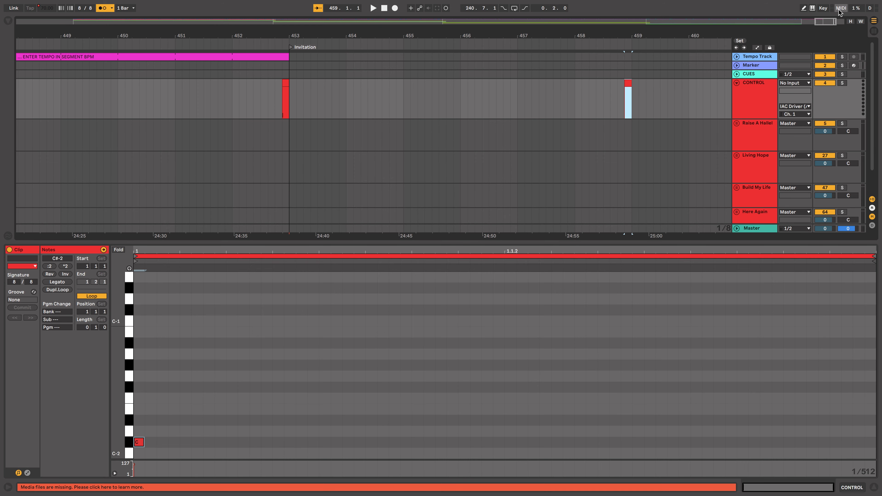
pyautogui.click(840, 8)
pyautogui.click(293, 48)
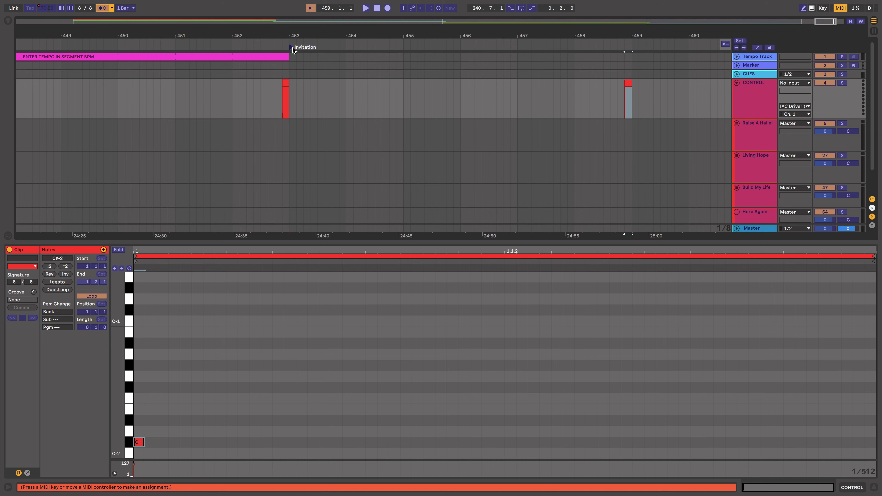
pyautogui.press('space')
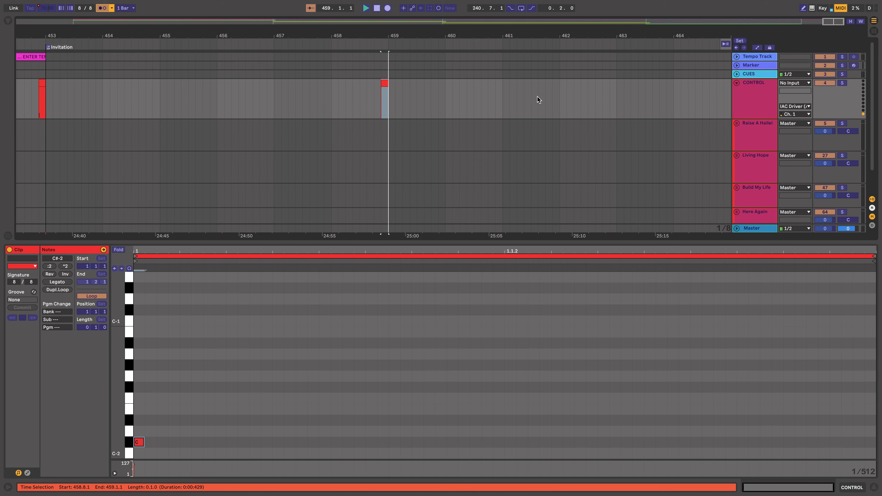
pyautogui.press('space')
pyautogui.click(356, 42)
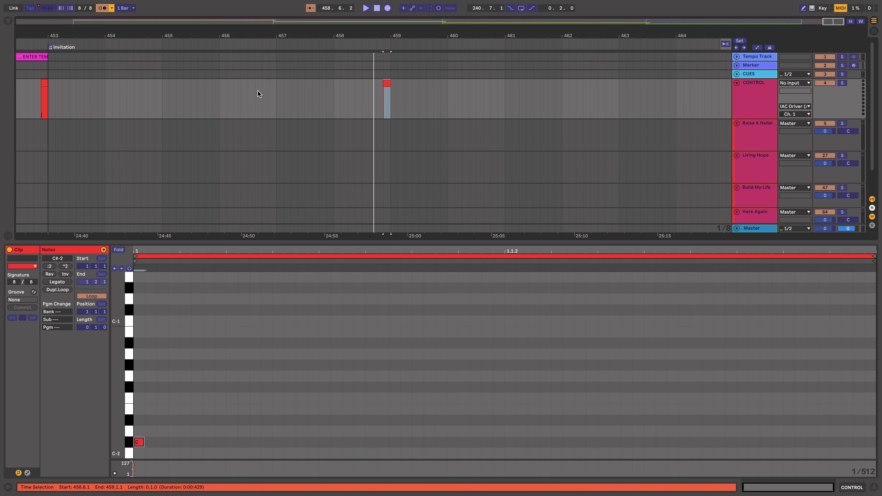
pyautogui.click(841, 7)
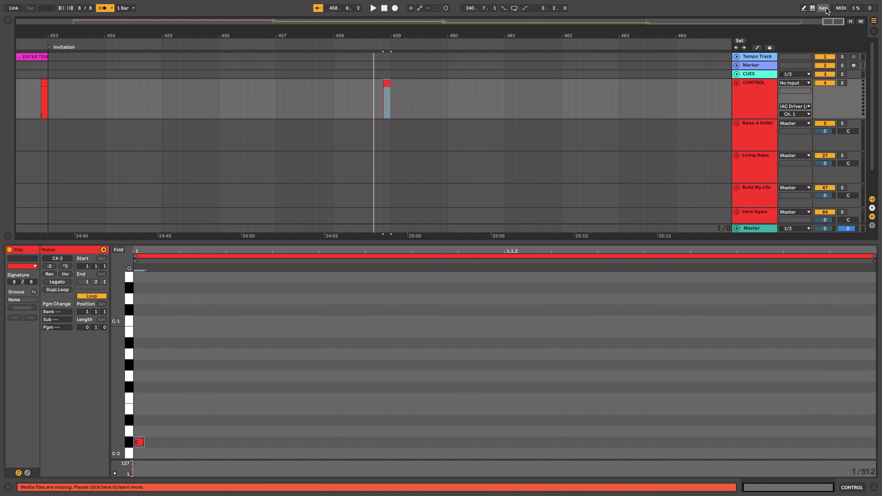
# Assign a computer key to the Invitation locator
pyautogui.click(826, 9)
pyautogui.click(50, 49)
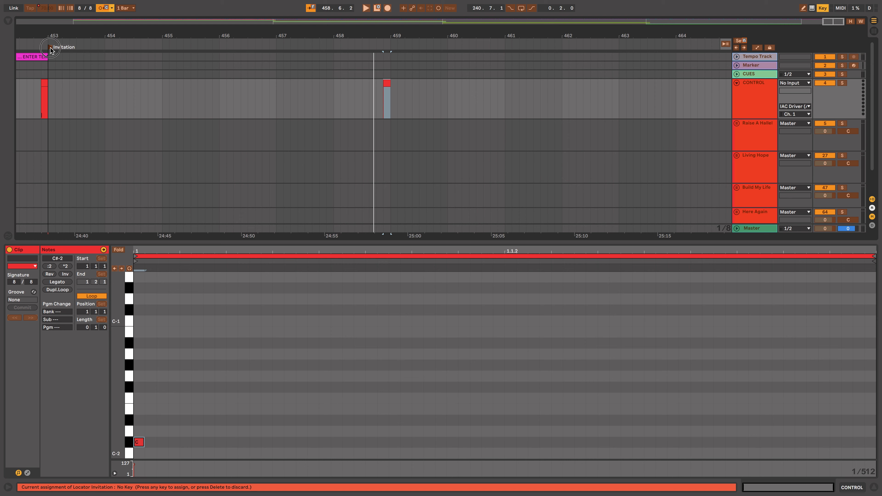
pyautogui.press('i')
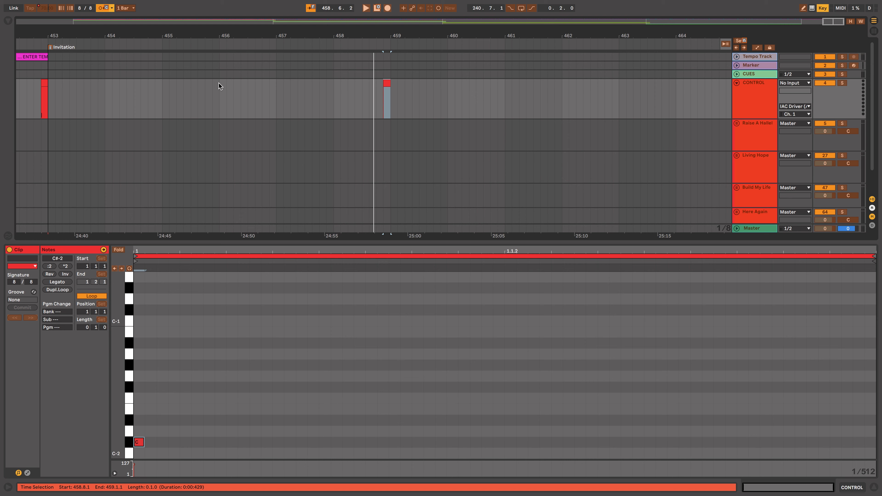
pyautogui.click(823, 9)
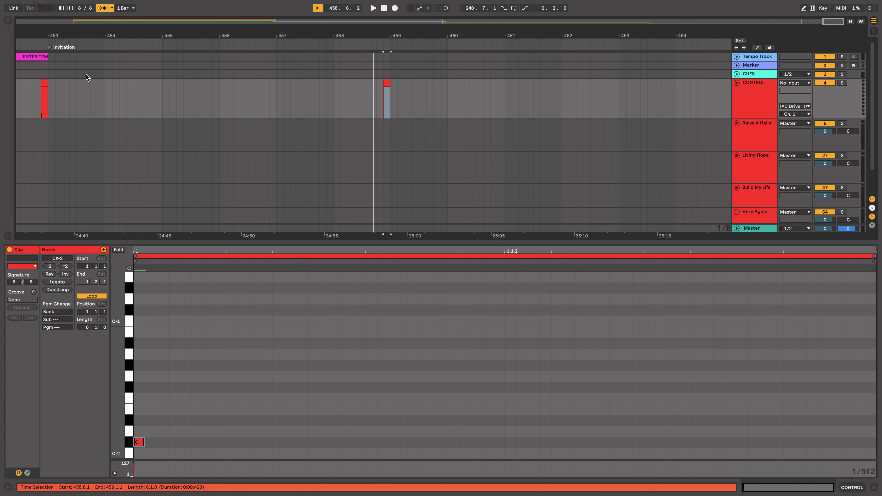
# Test the key shortcuts for the Host Jam and Invitation locators
pyautogui.press('h')
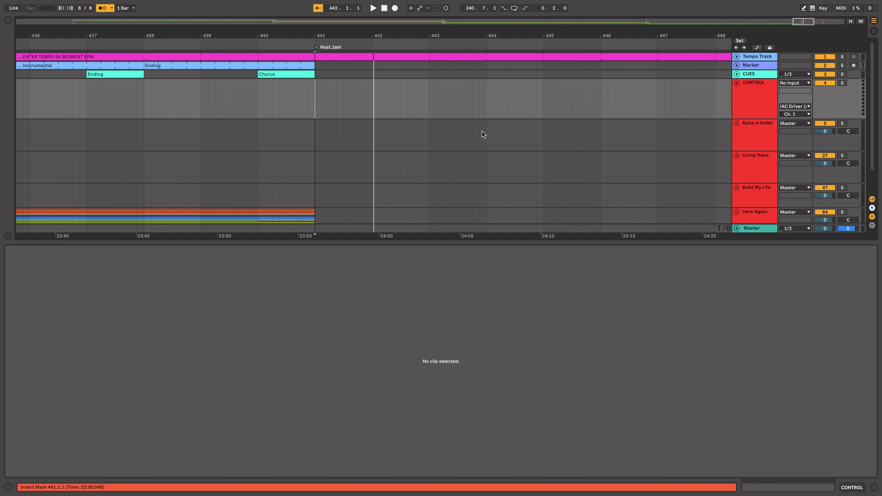
pyautogui.press('i')
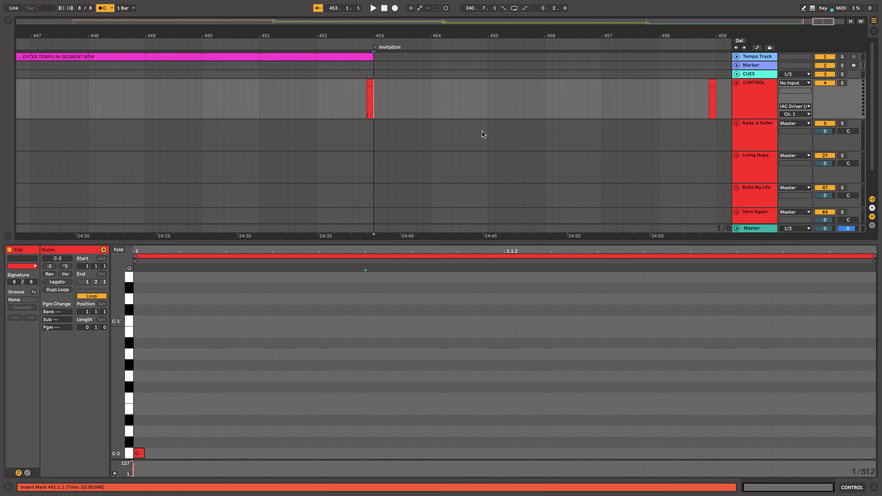
pyautogui.press('space')
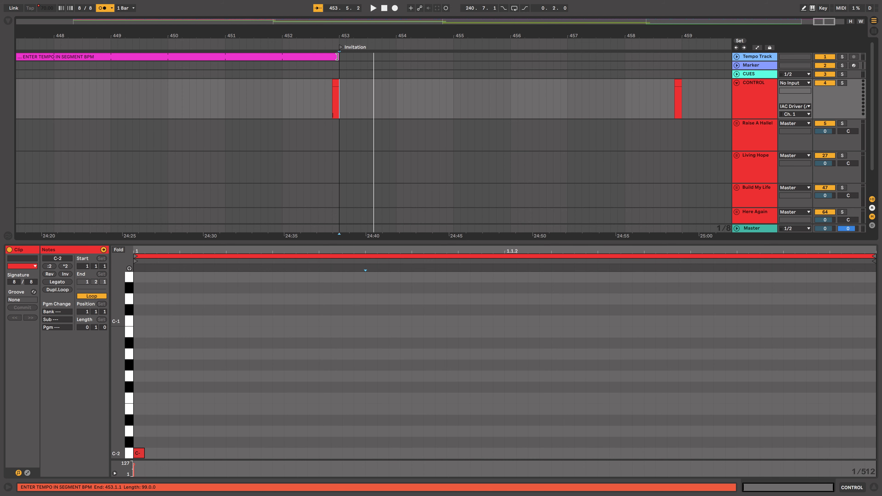
# Extend the Tempo Track clip to bar 459 and split it at the Invitation locator
pyautogui.moveTo(336, 57); pyautogui.dragTo(680, 57)
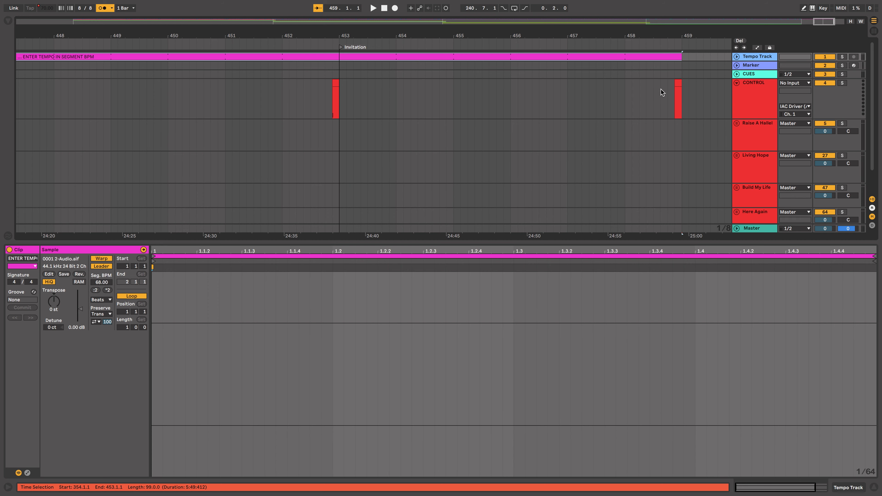
pyautogui.click(342, 68)
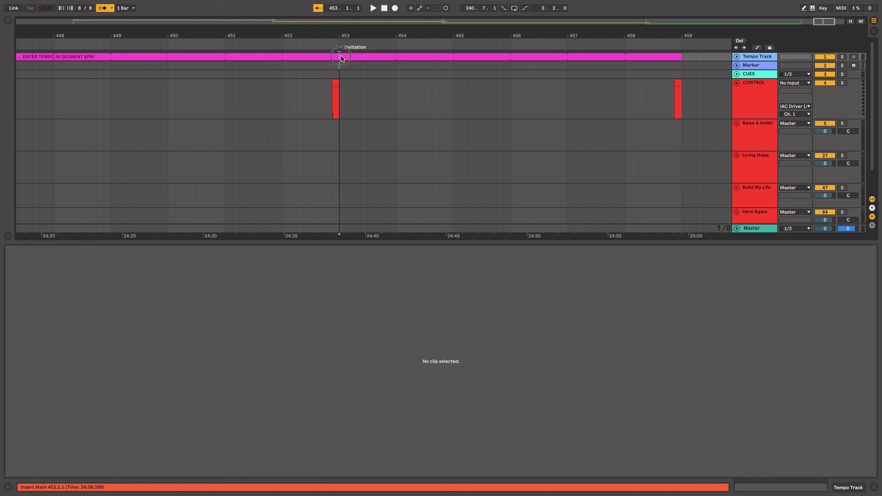
pyautogui.click(341, 58)
pyautogui.rightClick(341, 59)
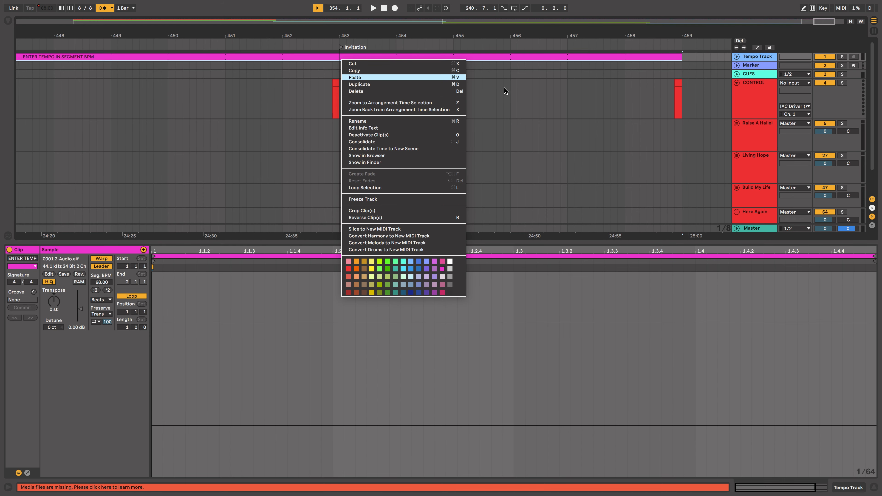
pyautogui.click(505, 81)
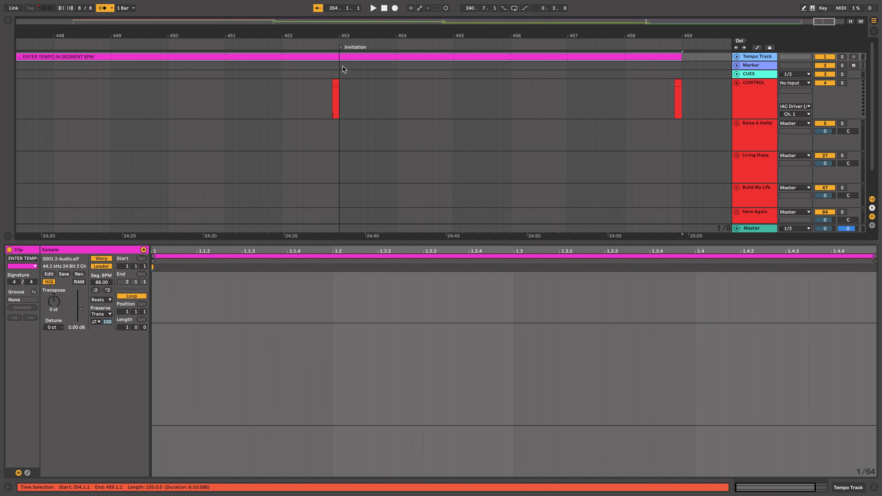
pyautogui.moveTo(343, 66)
pyautogui.mouseDown()
pyautogui.moveTo(351, 59)
pyautogui.moveTo(340, 57)
pyautogui.mouseUp()
pyautogui.press('Delete')
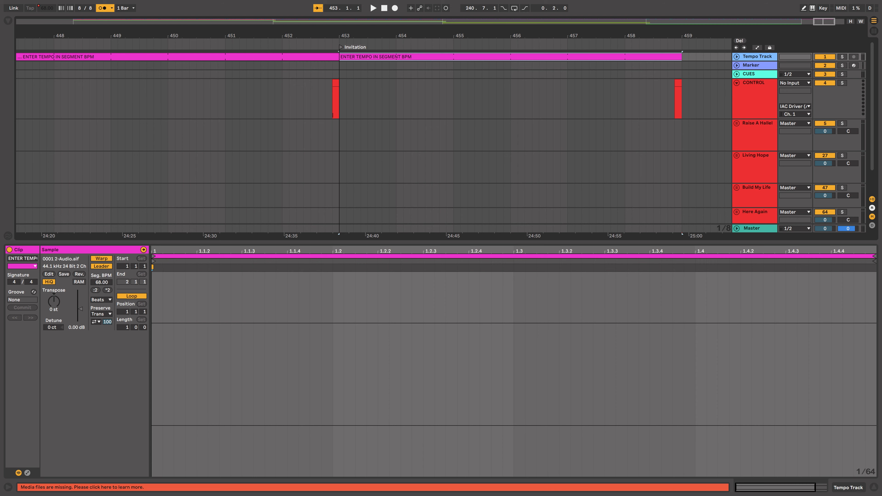
# Play the Invitation section and set the segment BPM of its Tempo Track clip to 55
pyautogui.doubleClick(100, 283)
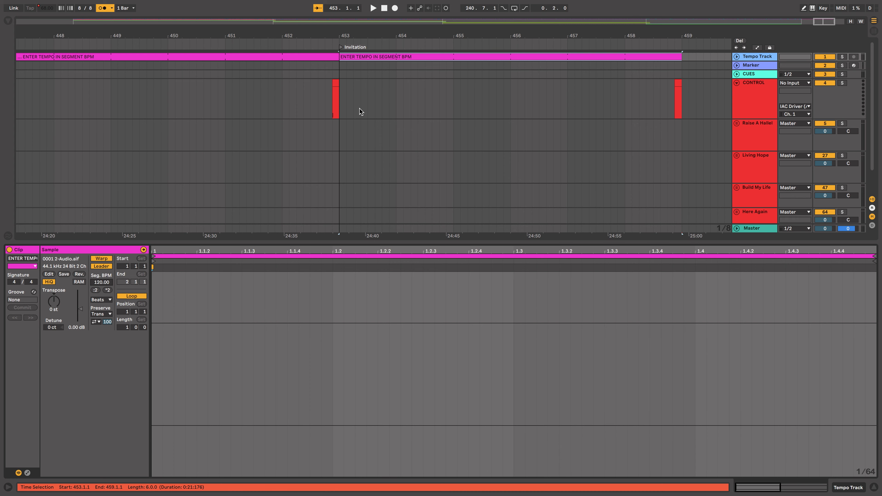
pyautogui.press('space')
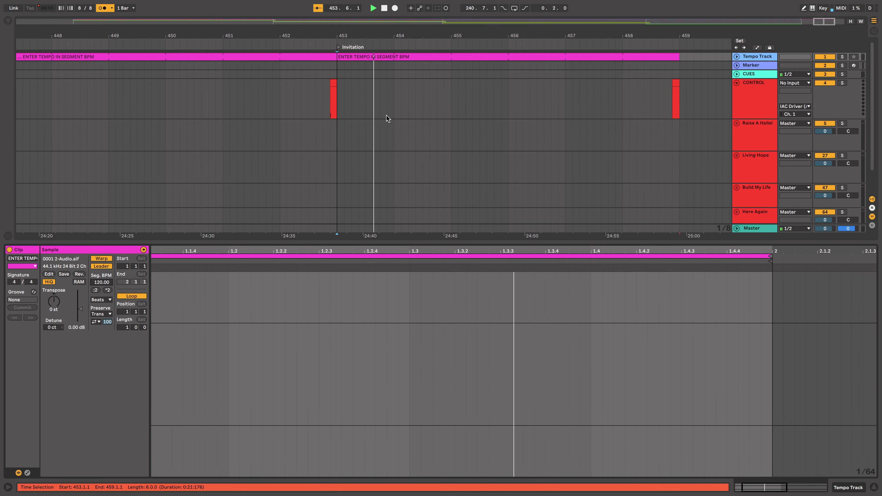
pyautogui.write('5')
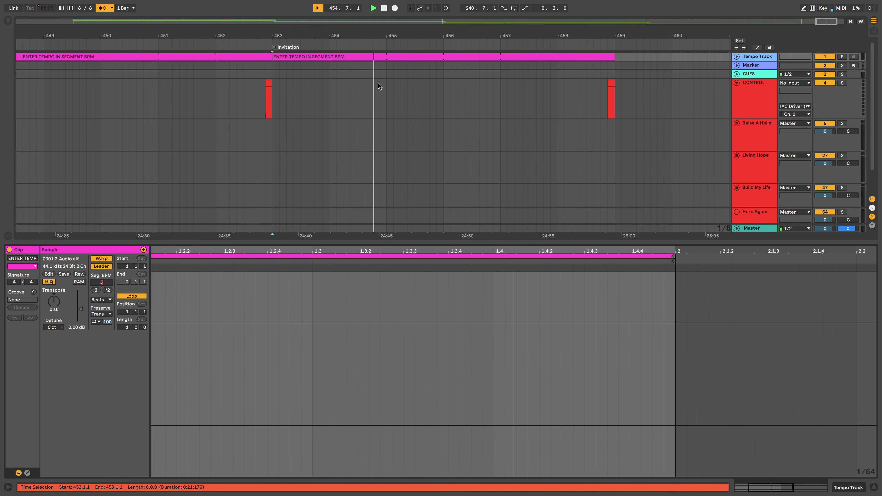
pyautogui.write('5')
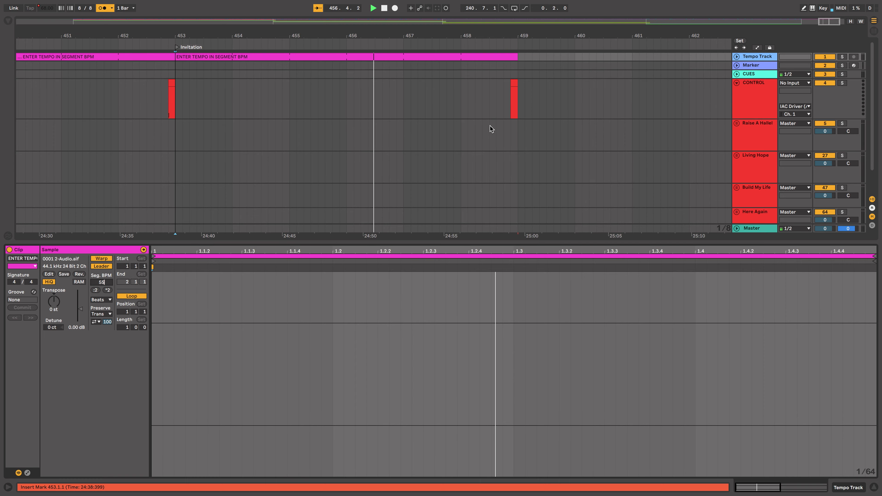
pyautogui.click(563, 189)
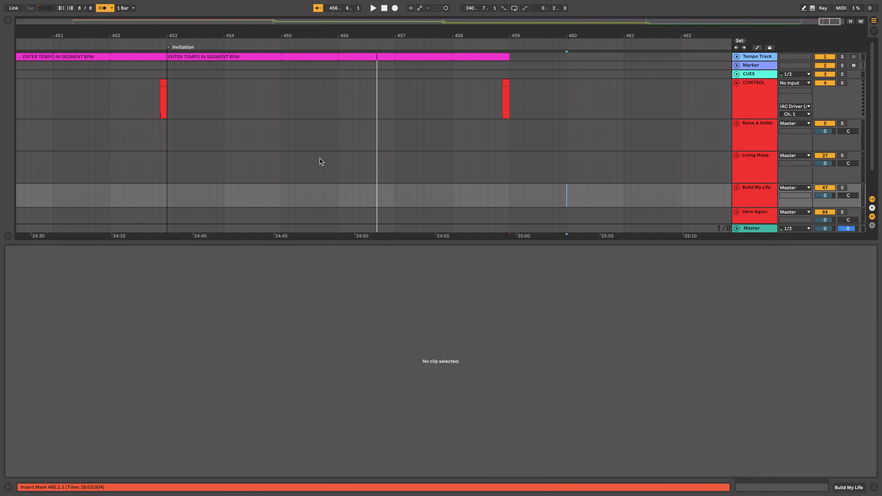
# Show the whole arrangement, collapse the CONTROL track and hide the clip detail view
pyautogui.scroll(-10, 316, 152)
pyautogui.scroll(-3, 584, 112)
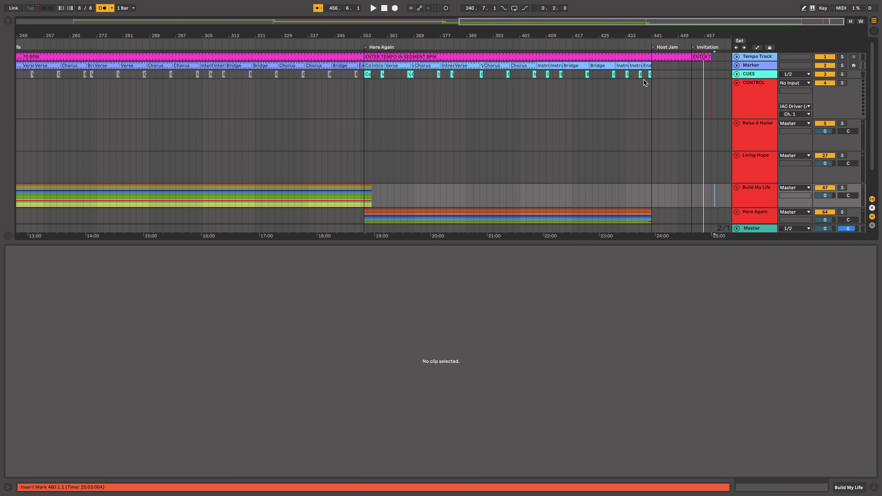
pyautogui.scroll(-5, 362, 124)
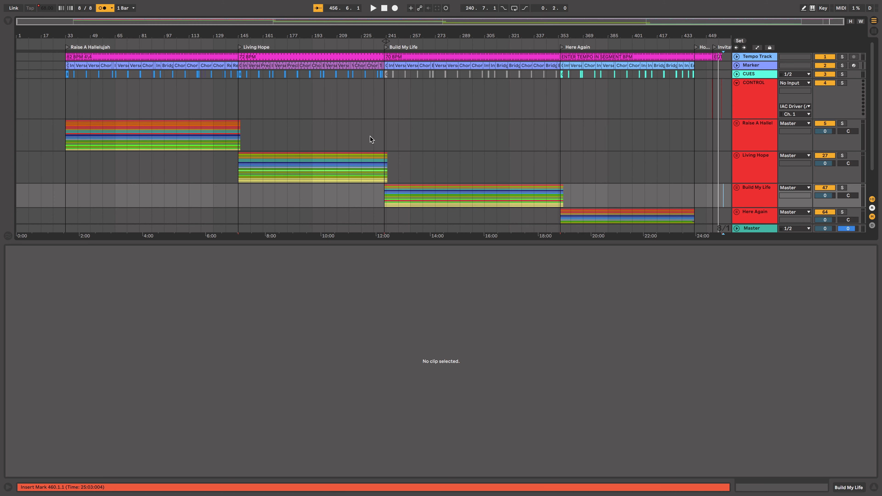
pyautogui.scroll(-2, 462, 134)
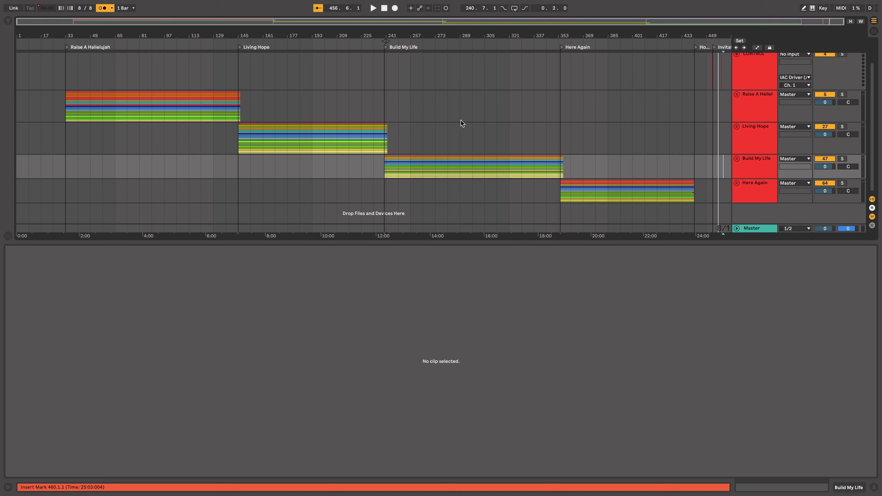
pyautogui.scroll(2, 461, 120)
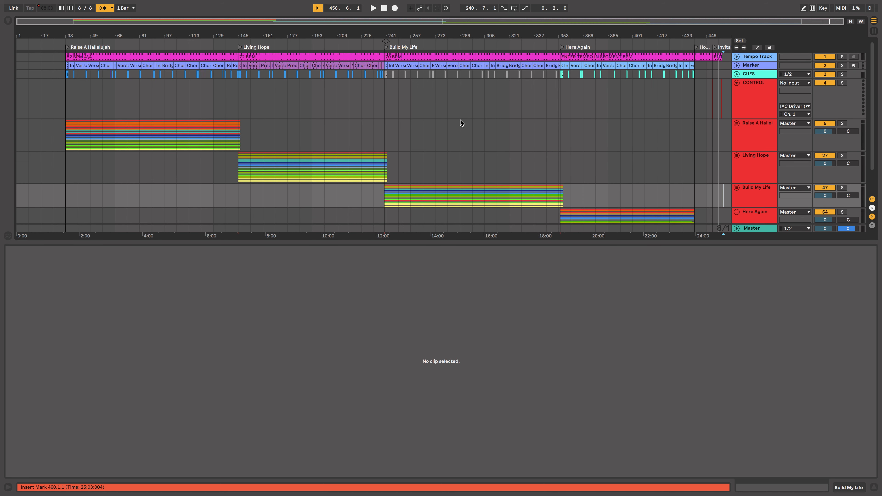
pyautogui.click(736, 84)
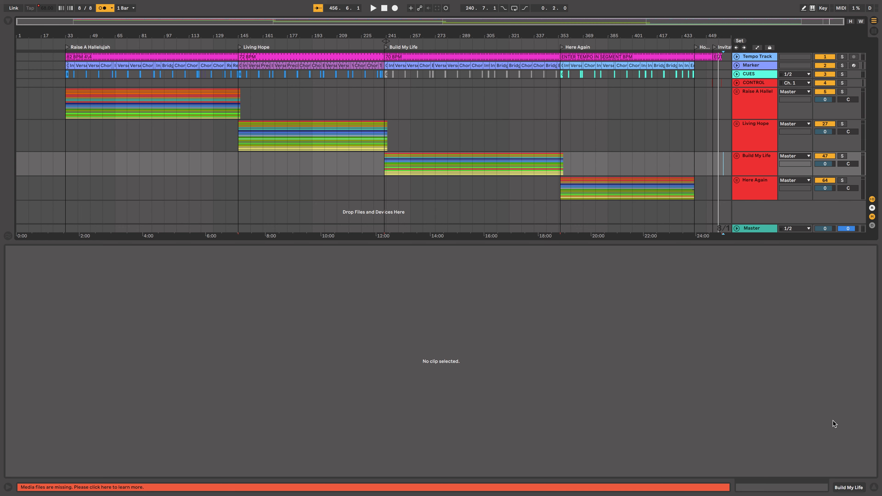
pyautogui.click(875, 488)
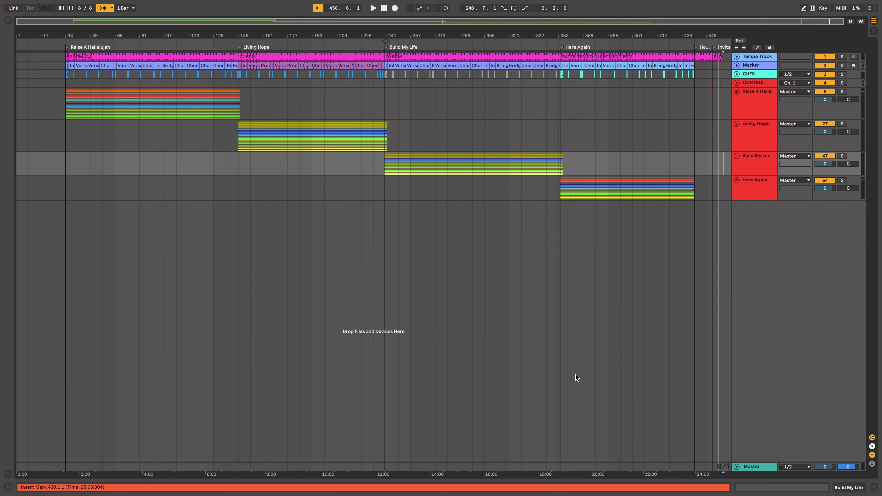
# Save the Live set as "Sunday Set" in the home folder
pyautogui.click(620, 190)
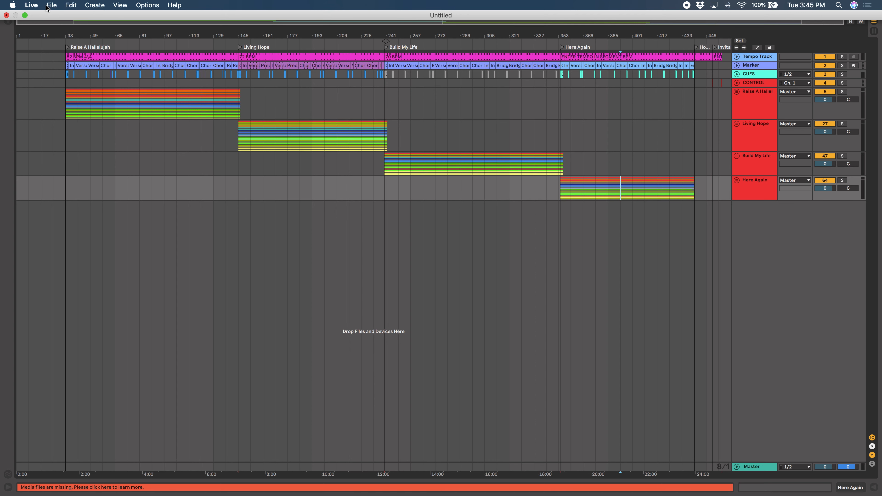
pyautogui.click(52, 5)
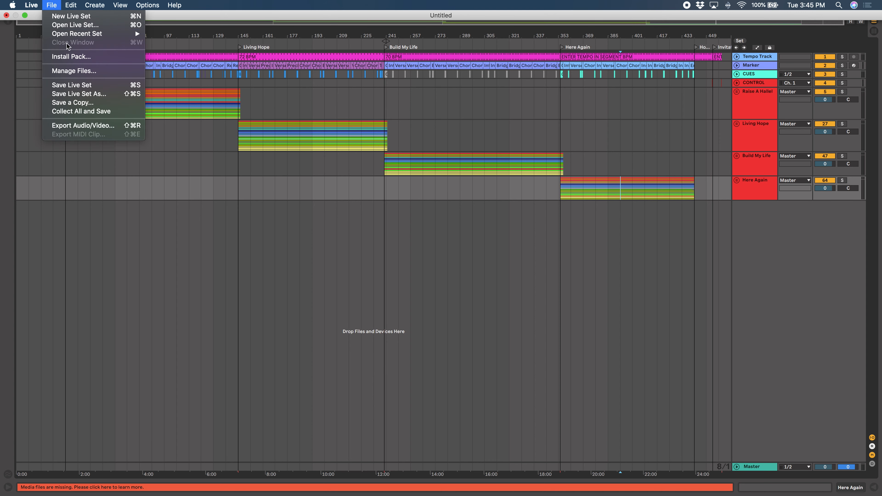
pyautogui.click(79, 85)
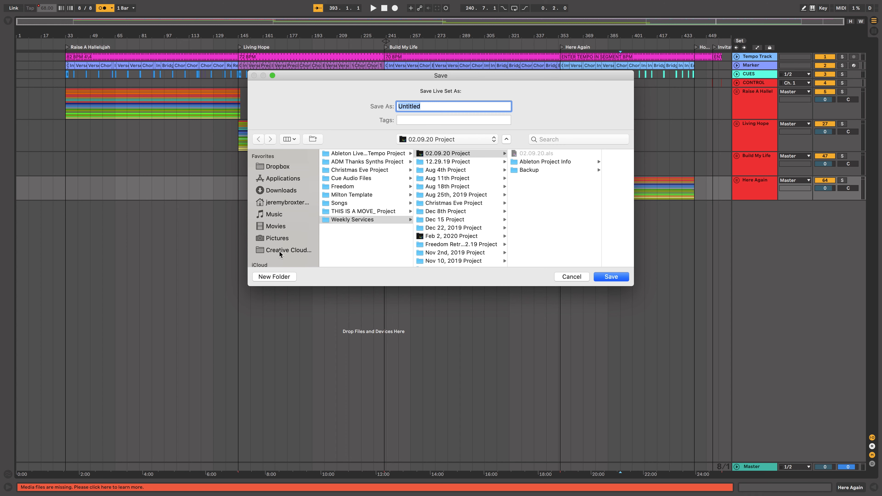
pyautogui.click(281, 202)
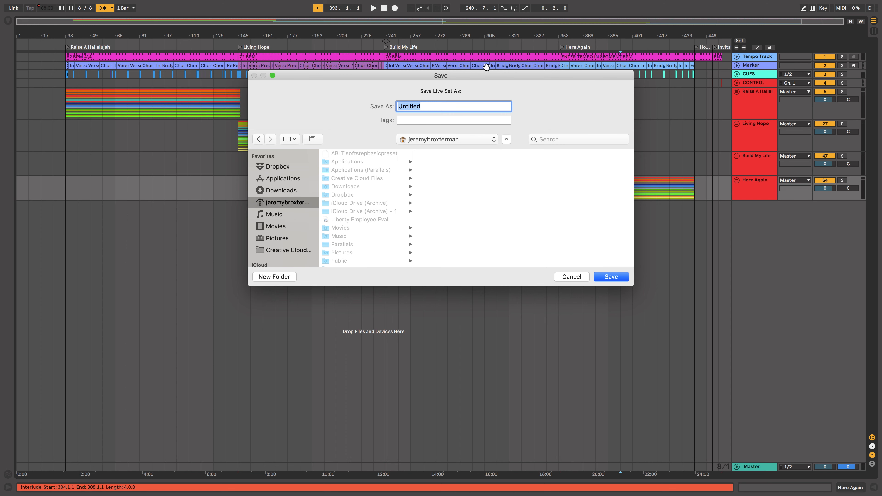
pyautogui.write('Sunday Sas')
pyautogui.press('BackSpace')
pyautogui.write('t')
pyautogui.press('Return')
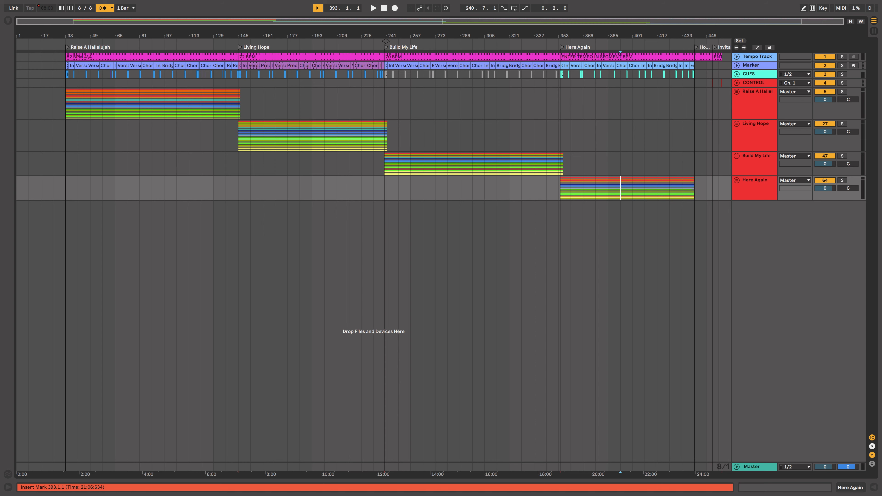
# Delete the four song group tracks: Raise A Hallelujah, Living Hope, Build My Life and Here Again
pyautogui.click(757, 92)
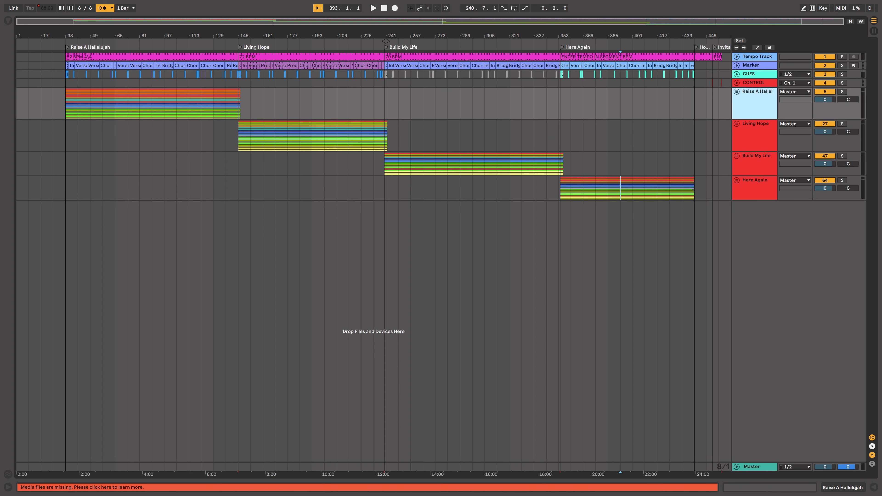
pyautogui.press('Delete')
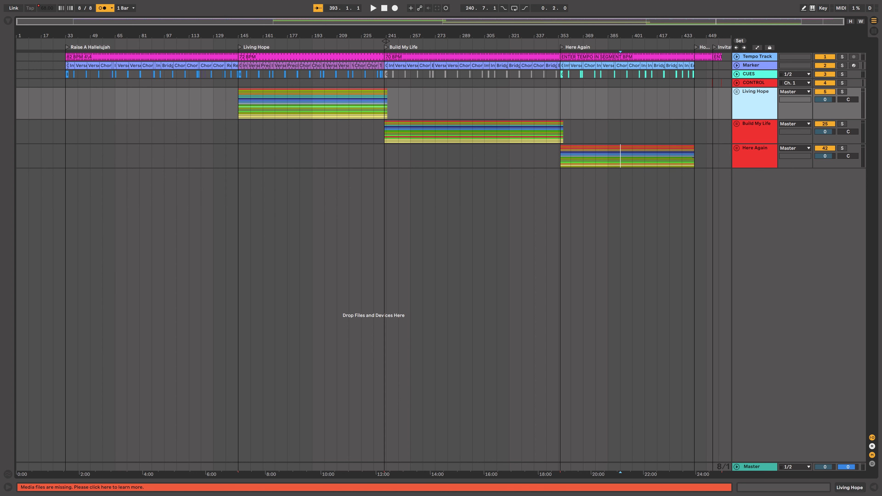
pyautogui.press('Delete')
pyautogui.press('Delete')
pyautogui.press('Delete')
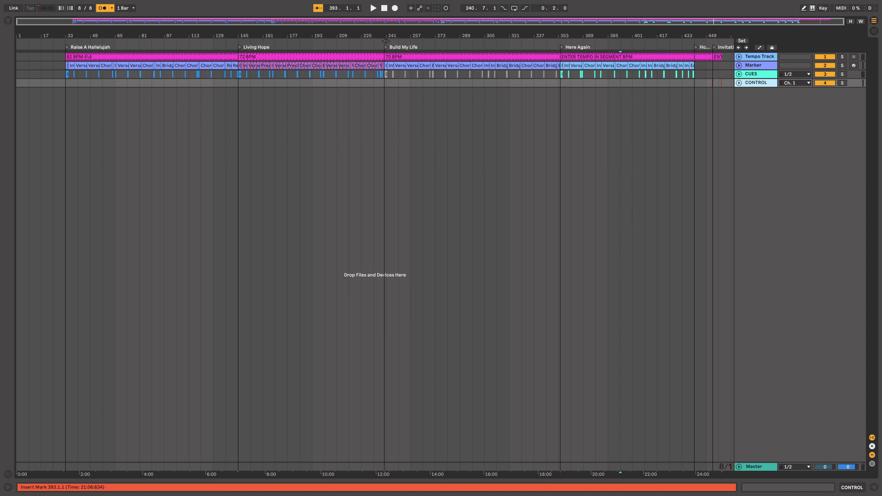
# Delete all clips from the Tempo Track, Marker and CUES tracks, keeping the tracks and locators
pyautogui.moveTo(41, 57)
pyautogui.mouseDown()
pyautogui.moveTo(708, 66)
pyautogui.moveTo(694, 66)
pyautogui.moveTo(702, 74)
pyautogui.mouseUp()
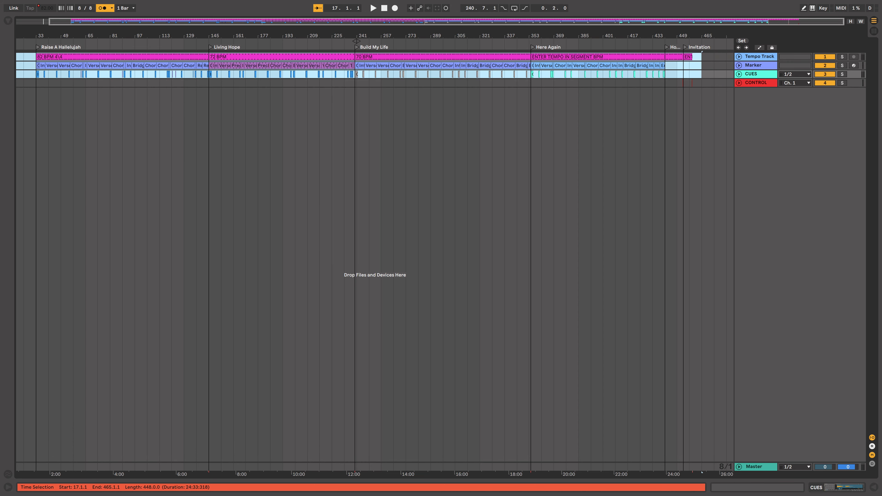
pyautogui.press('Delete')
pyautogui.click(492, 83)
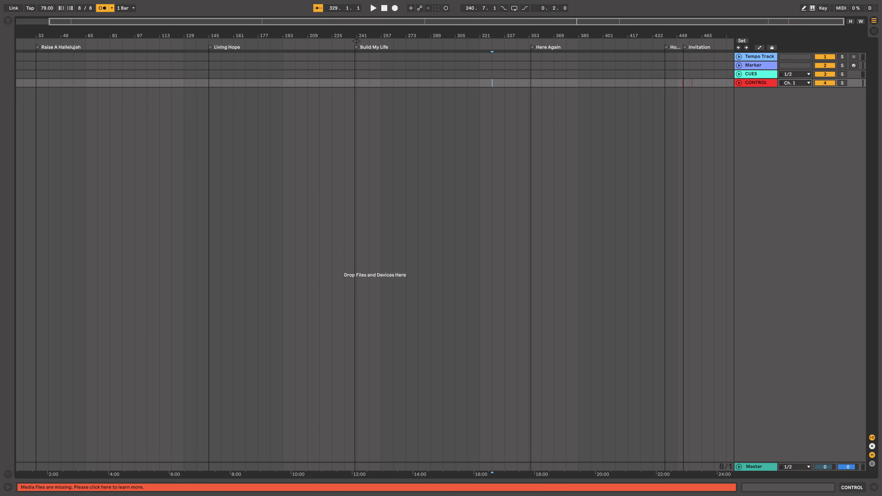
pyautogui.click(759, 57)
pyautogui.click(759, 65)
pyautogui.click(760, 74)
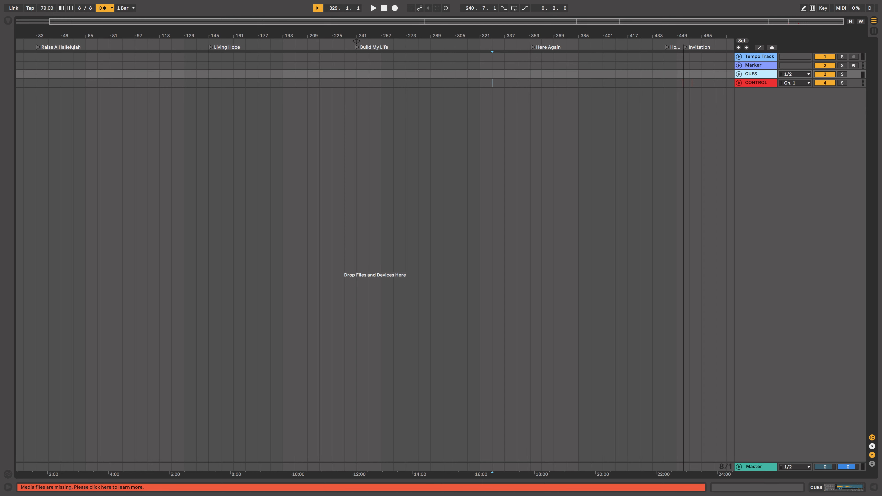
pyautogui.click(759, 57)
pyautogui.click(759, 66)
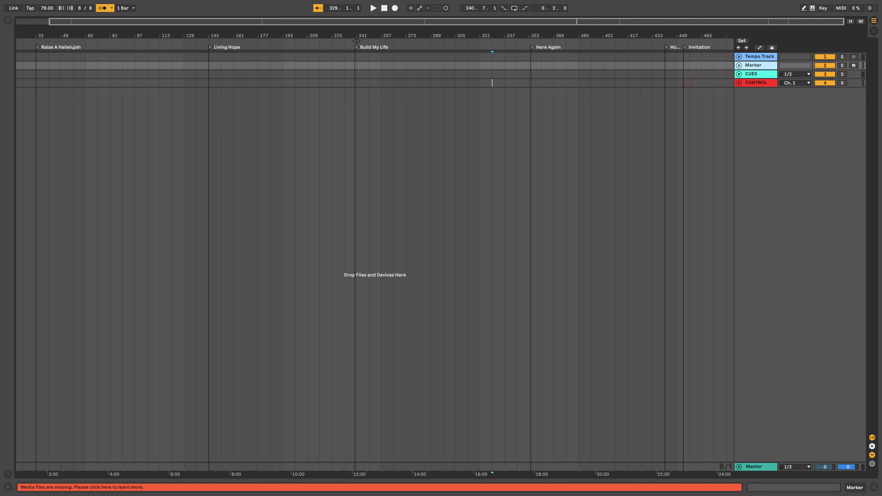
pyautogui.click(759, 74)
pyautogui.click(759, 83)
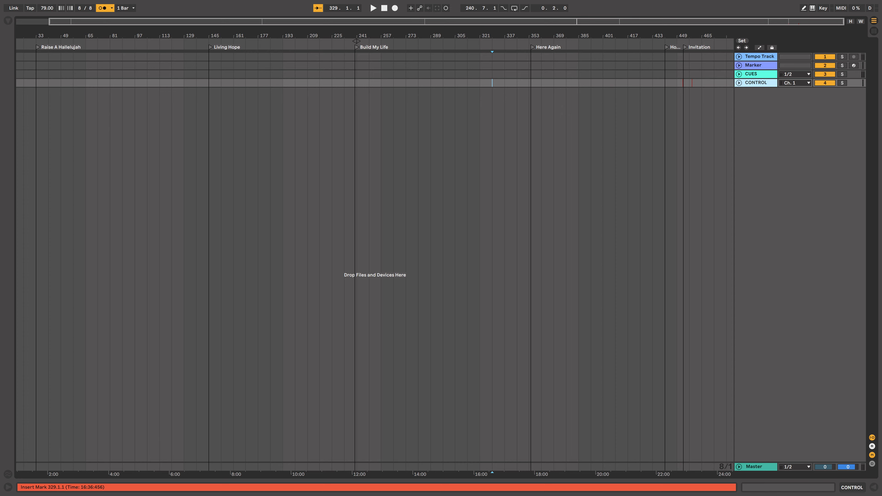
pyautogui.rightClick(759, 83)
pyautogui.click(765, 243)
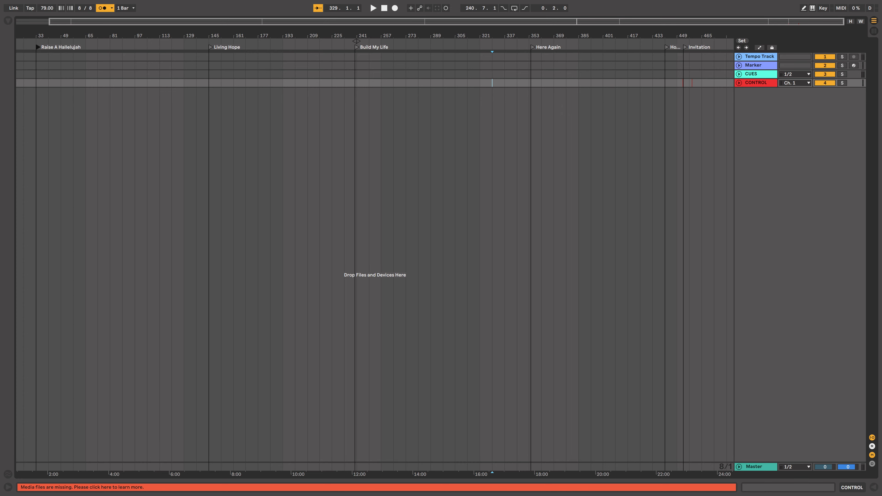
# Rename the Raise A Hallelujah locator as 1 and the Living Hope locator as 2
pyautogui.click(38, 47)
pyautogui.hotkey('ctrl', 'r')
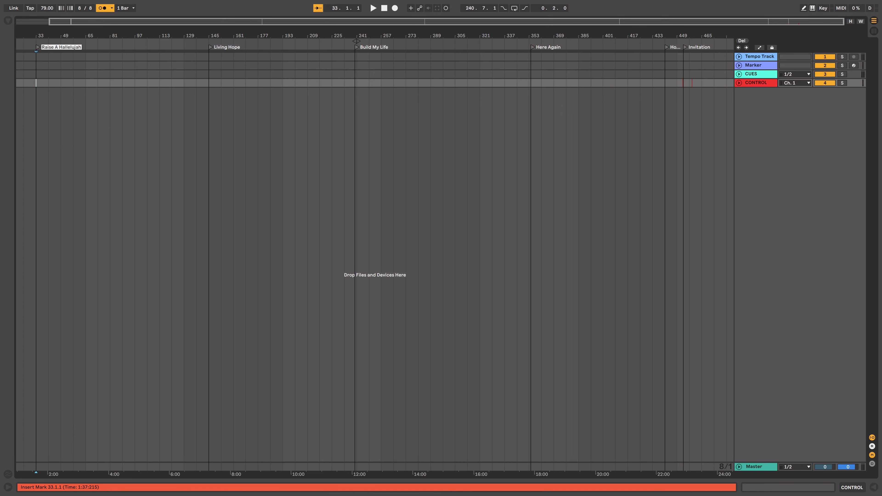
pyautogui.write('1')
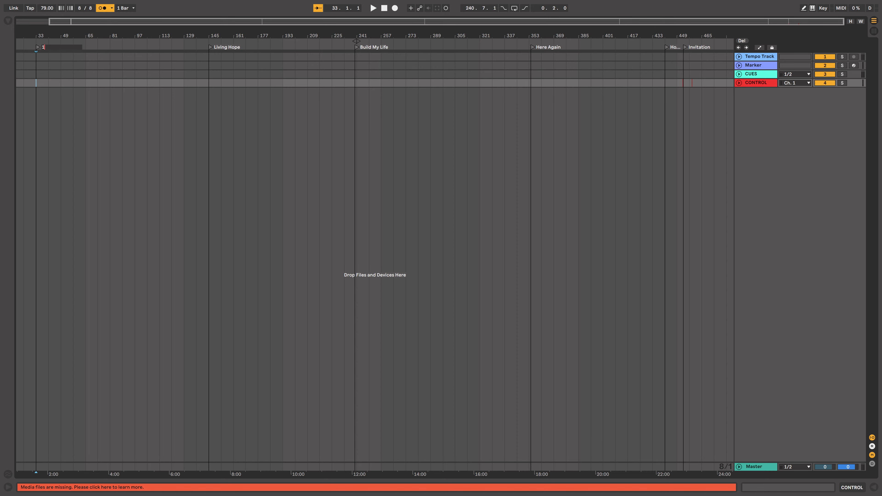
pyautogui.click(211, 48)
pyautogui.hotkey('ctrl', 'r')
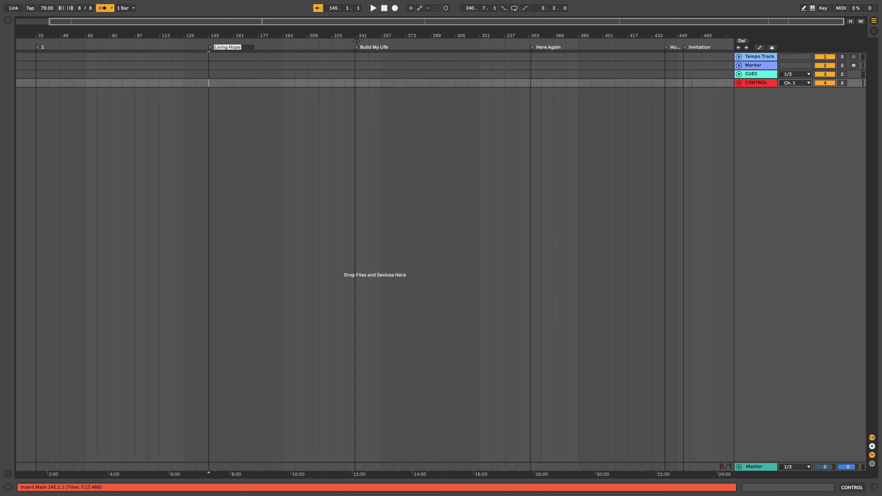
pyautogui.write('2')
# Rename the Build My Life locator as 3 and the Here Again locator as 4
pyautogui.click(357, 48)
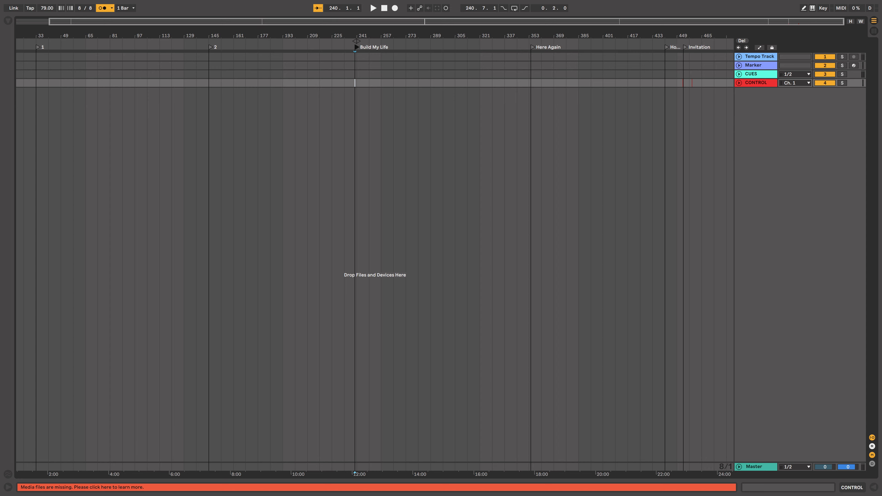
pyautogui.hotkey('ctrl', 'r')
pyautogui.write('3')
pyautogui.click(532, 48)
pyautogui.hotkey('ctrl', 'r')
pyautogui.write('4')
pyautogui.click(667, 47)
pyautogui.hotkey('ctrl', 'r')
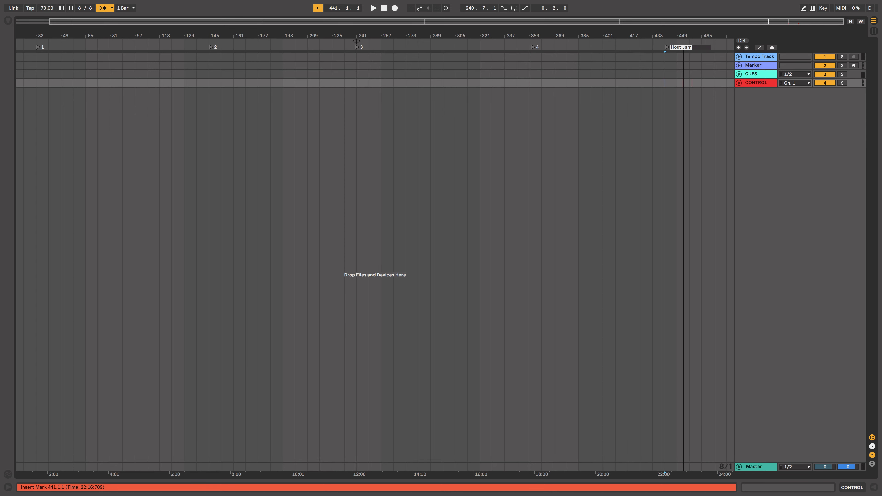
pyautogui.click(640, 82)
pyautogui.press('-')
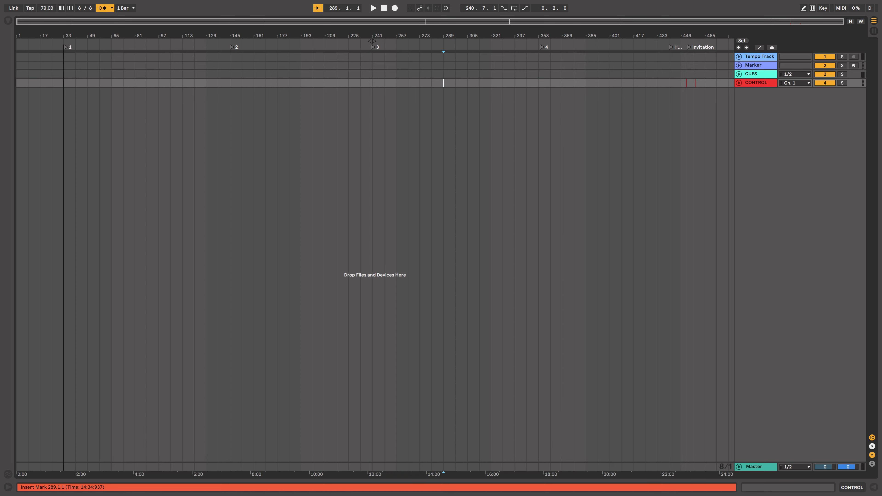
# Examine the File/Folder preferences for the option to save the current set as default, and close the preferences
pyautogui.click(491, 83)
pyautogui.click(31, 5)
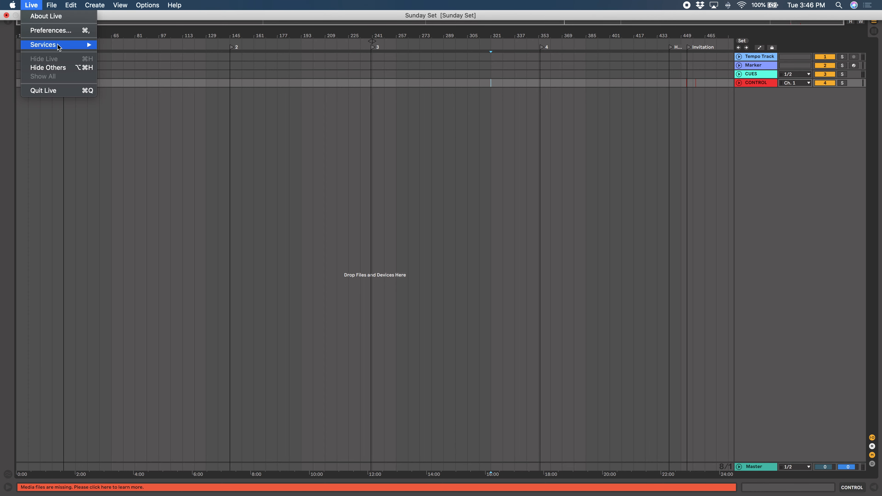
pyautogui.click(49, 28)
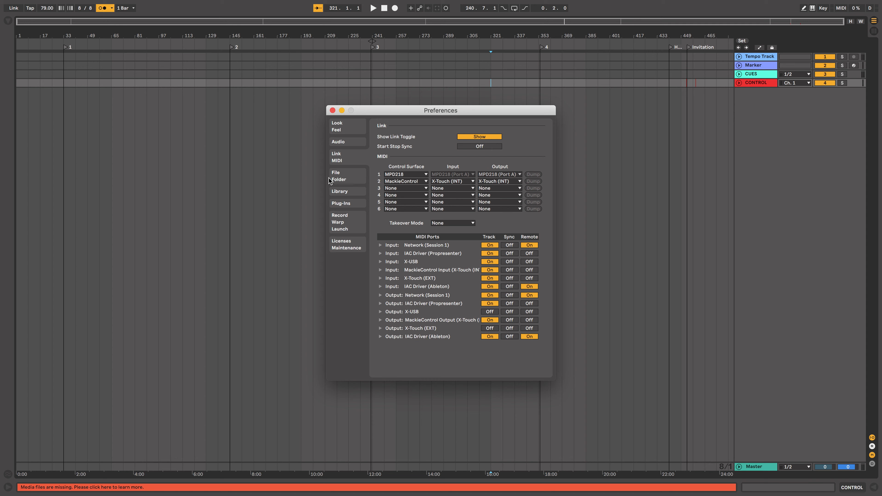
pyautogui.click(337, 176)
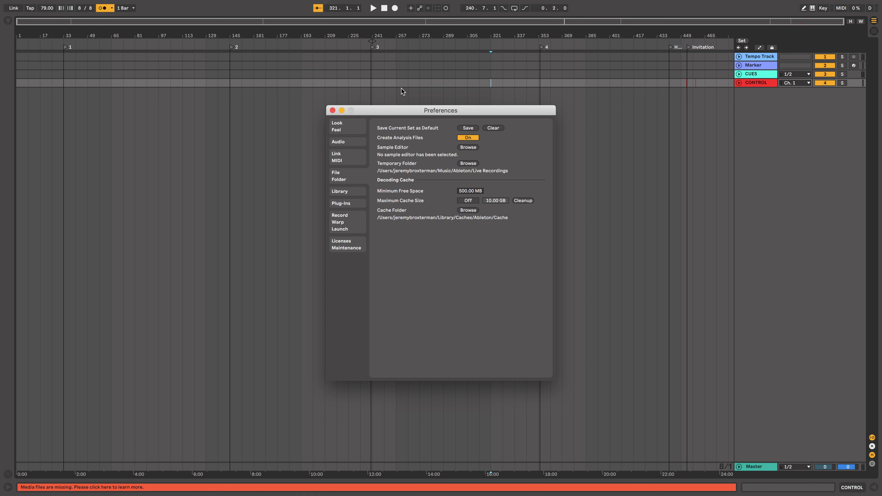
pyautogui.click(332, 110)
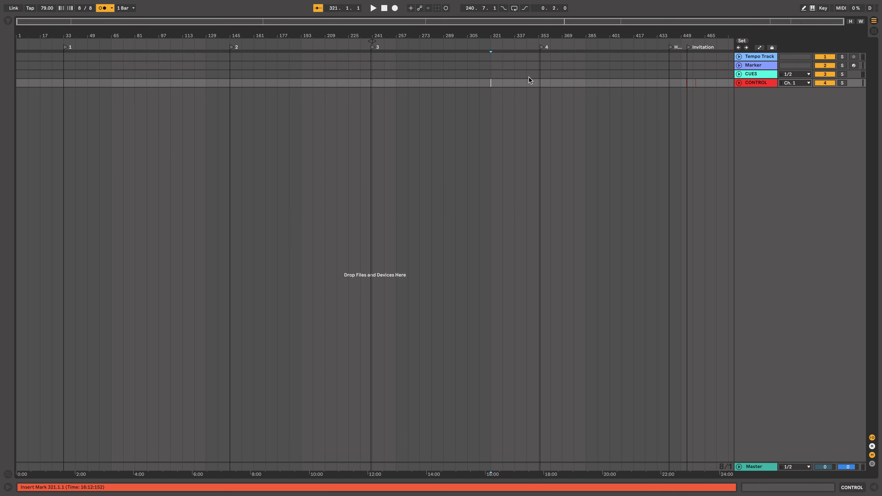
# Create a new Live Set from the default template, discarding the unsaved changes to Sunday Set
pyautogui.click(51, 5)
pyautogui.moveTo(64, 33)
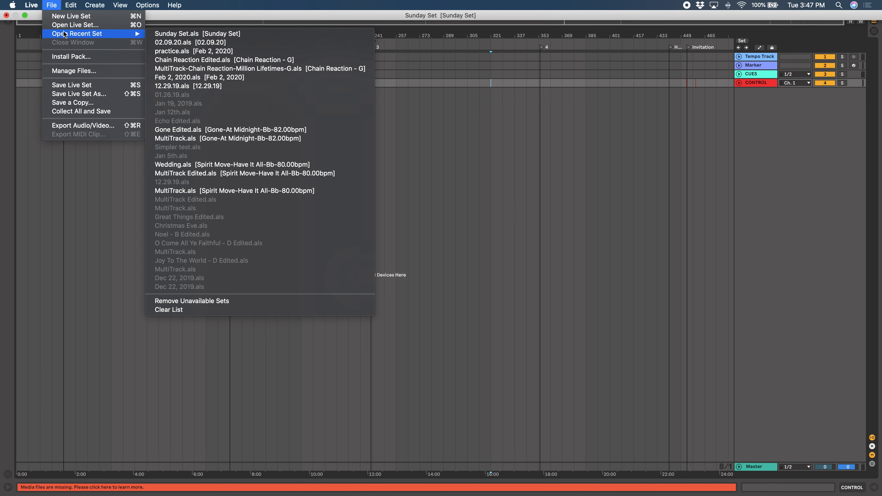
pyautogui.click(70, 16)
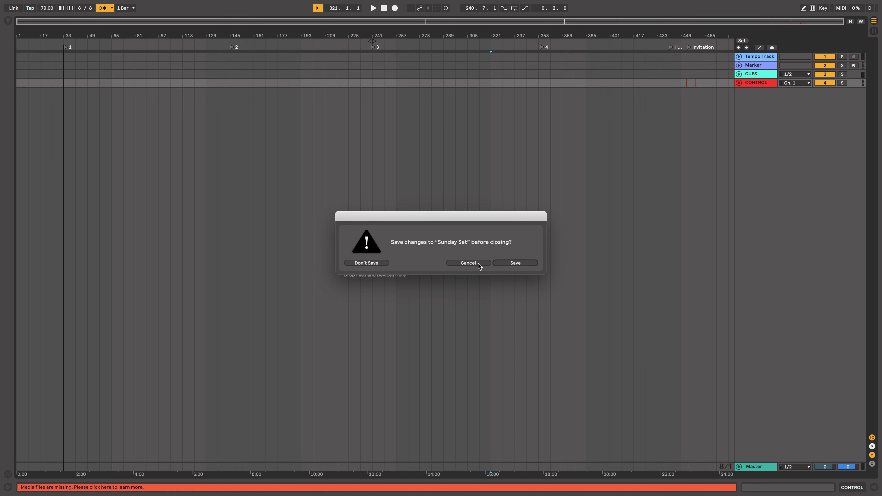
pyautogui.click(369, 264)
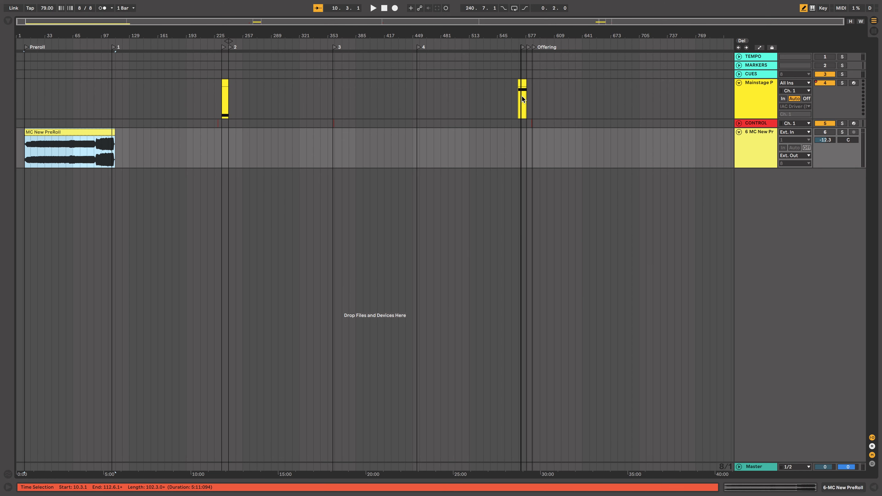
# Examine the template's MC New PreRoll audio clip and the two clips on the Mainstage Pads track
pyautogui.click(299, 149)
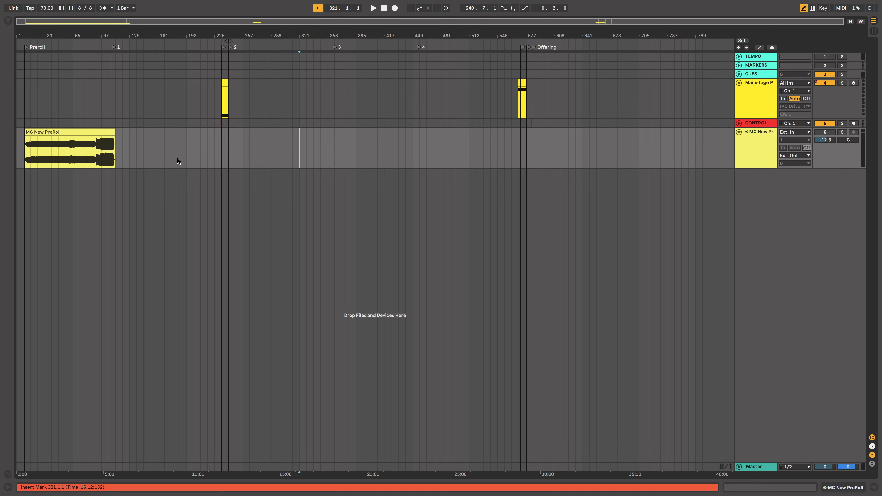
pyautogui.moveTo(164, 162); pyautogui.dragTo(18, 158)
pyautogui.click(66, 134)
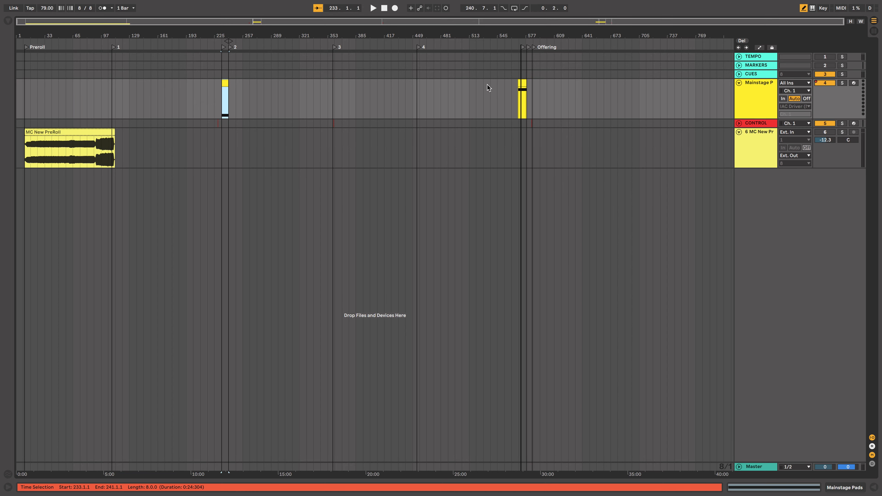
pyautogui.click(522, 83)
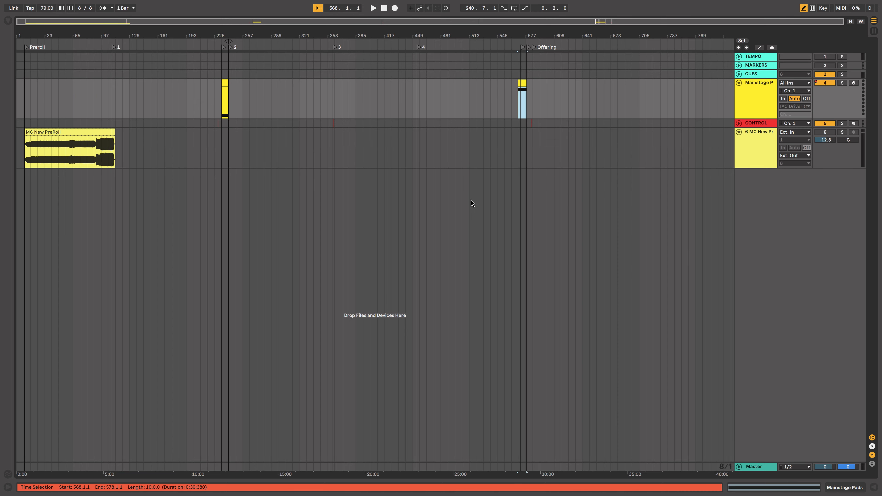
pyautogui.click(512, 218)
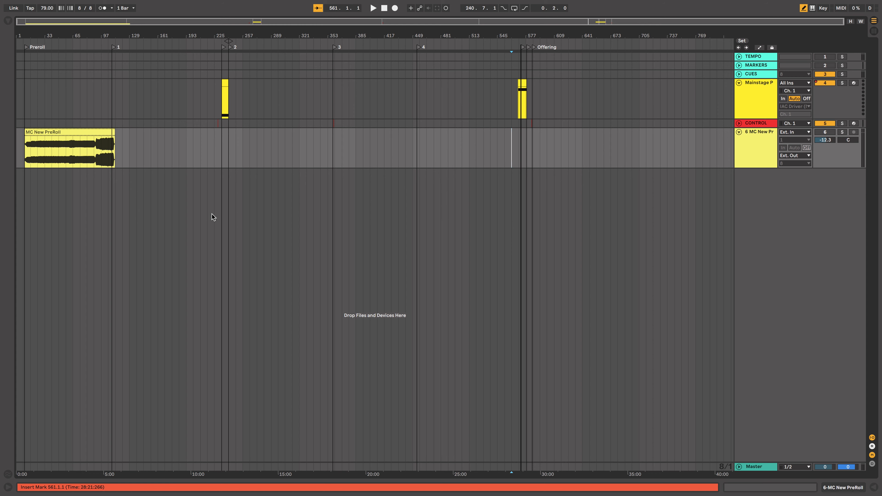